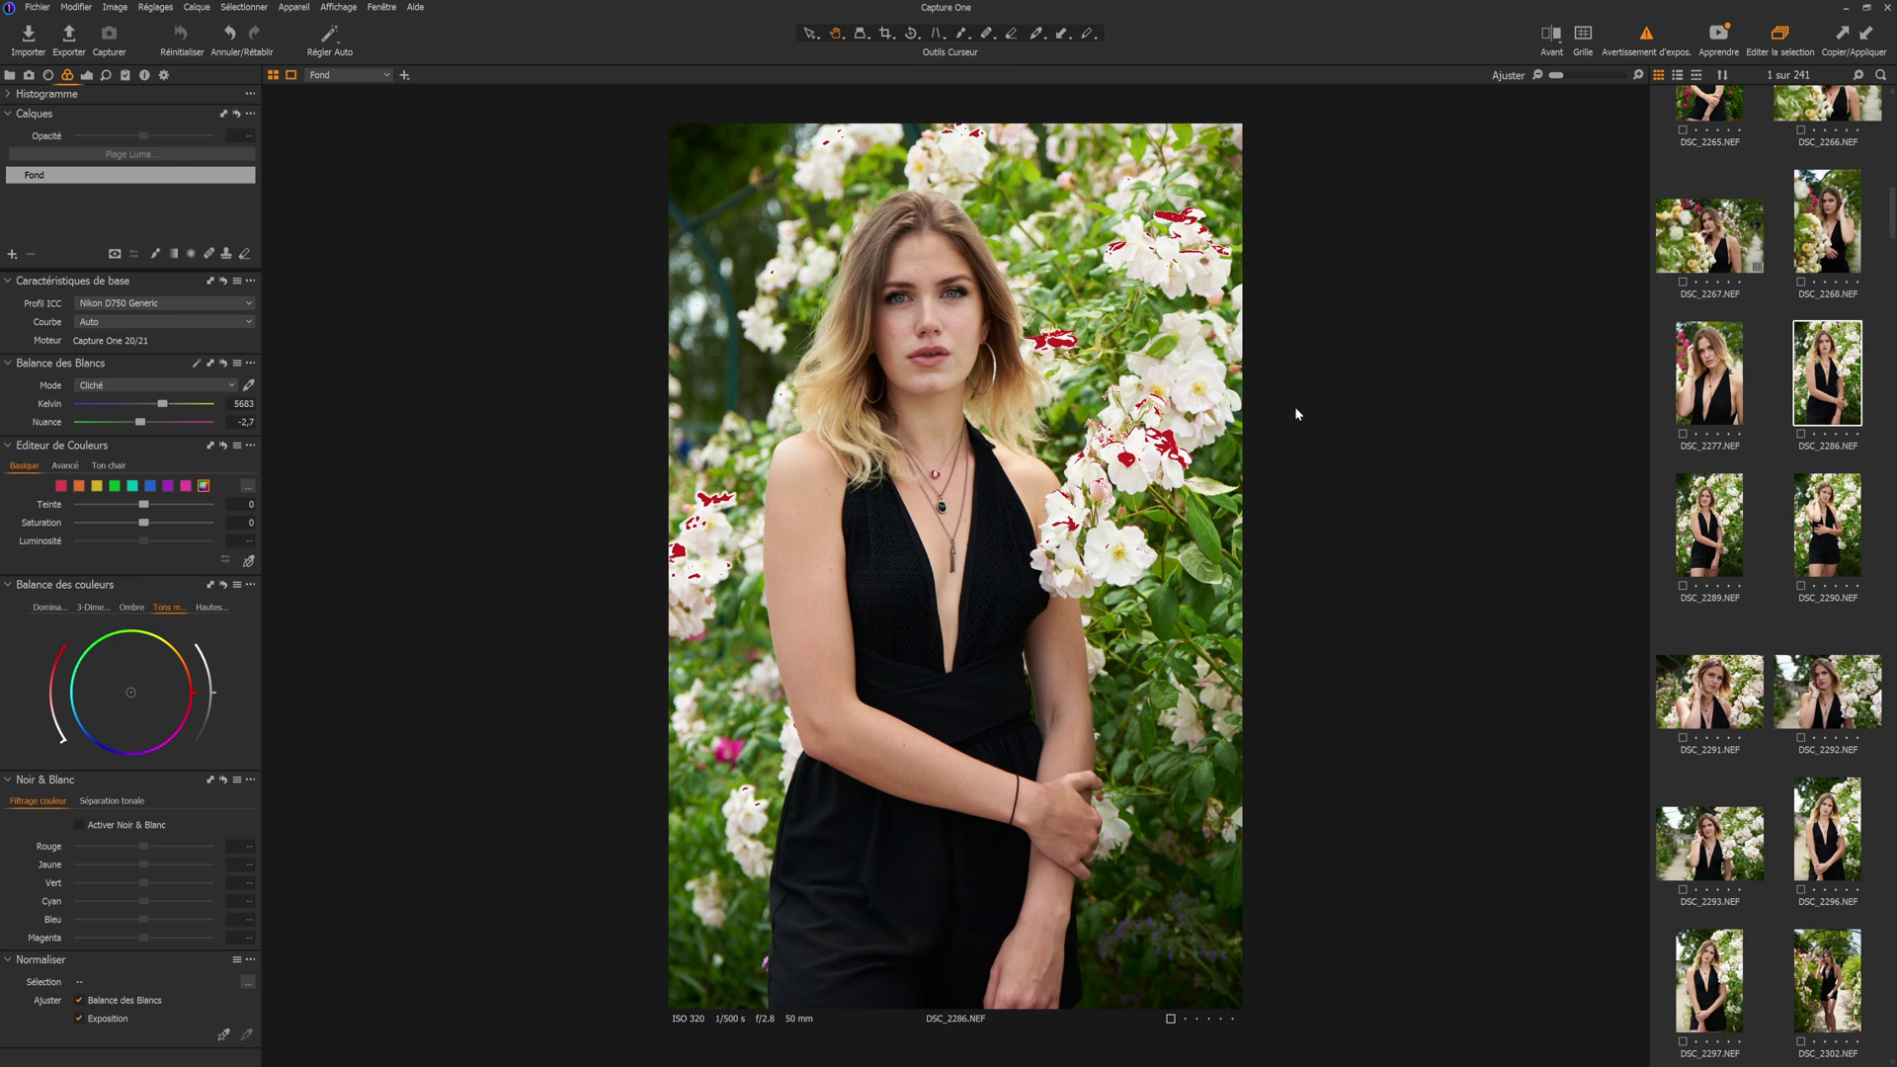
- Open DSC_2243.NEF from the image browser and turn off the exposure warning
scroll(1738, 449, up, 1)
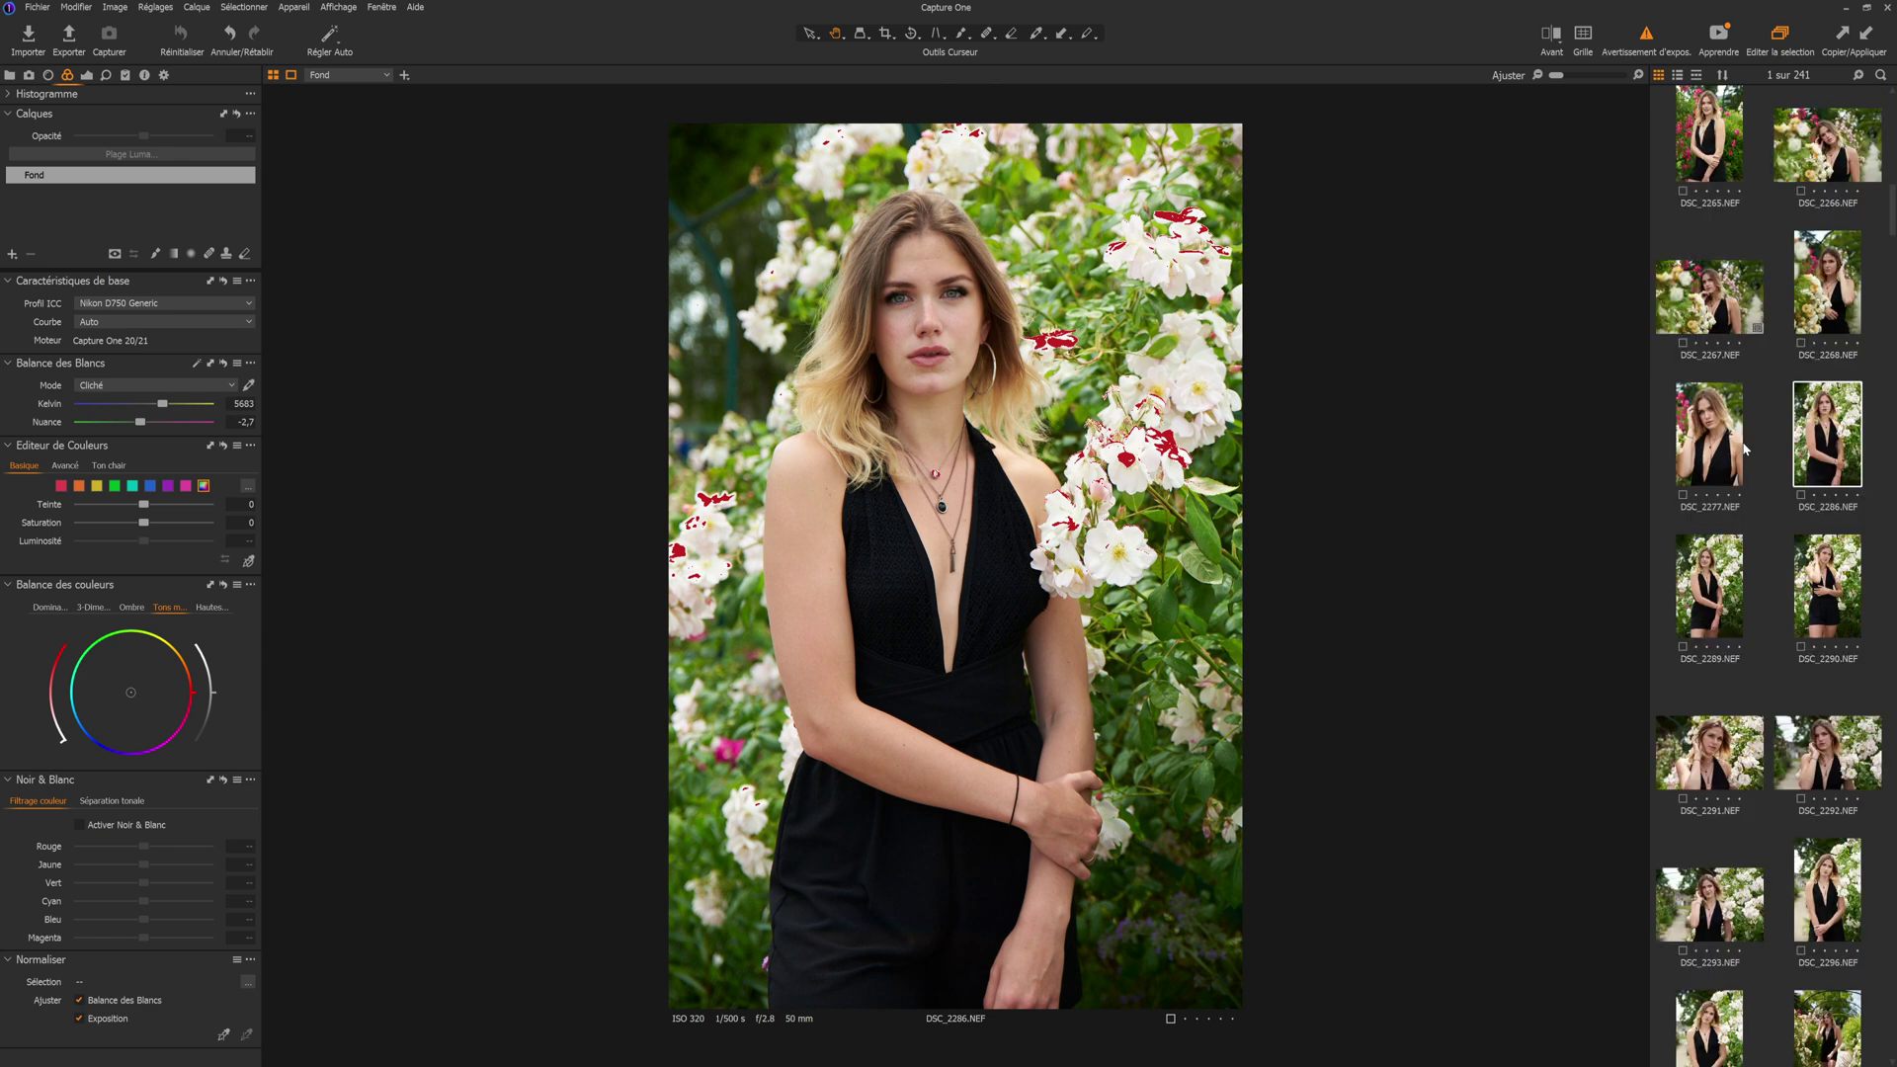
scroll(1744, 449, up, 2)
scroll(1745, 449, up, 4)
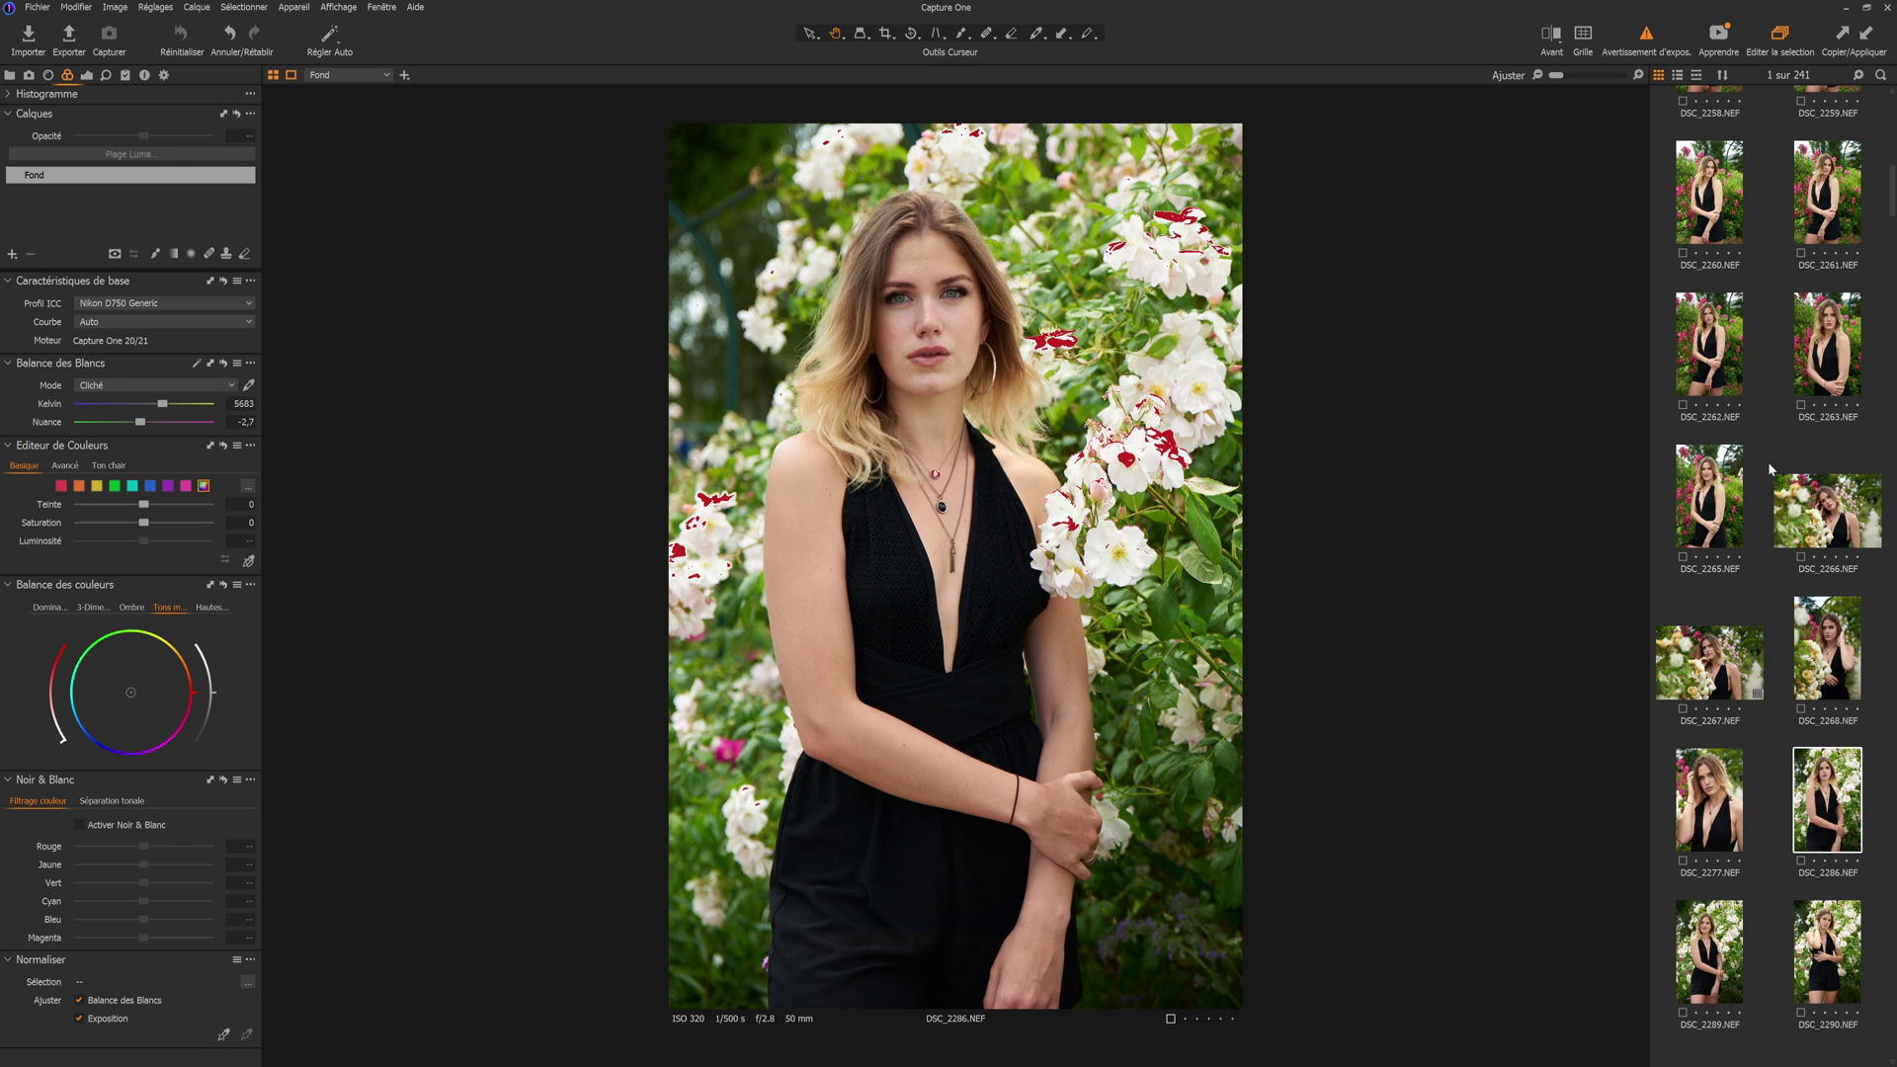
scroll(1769, 462, up, 7)
scroll(1768, 461, up, 2)
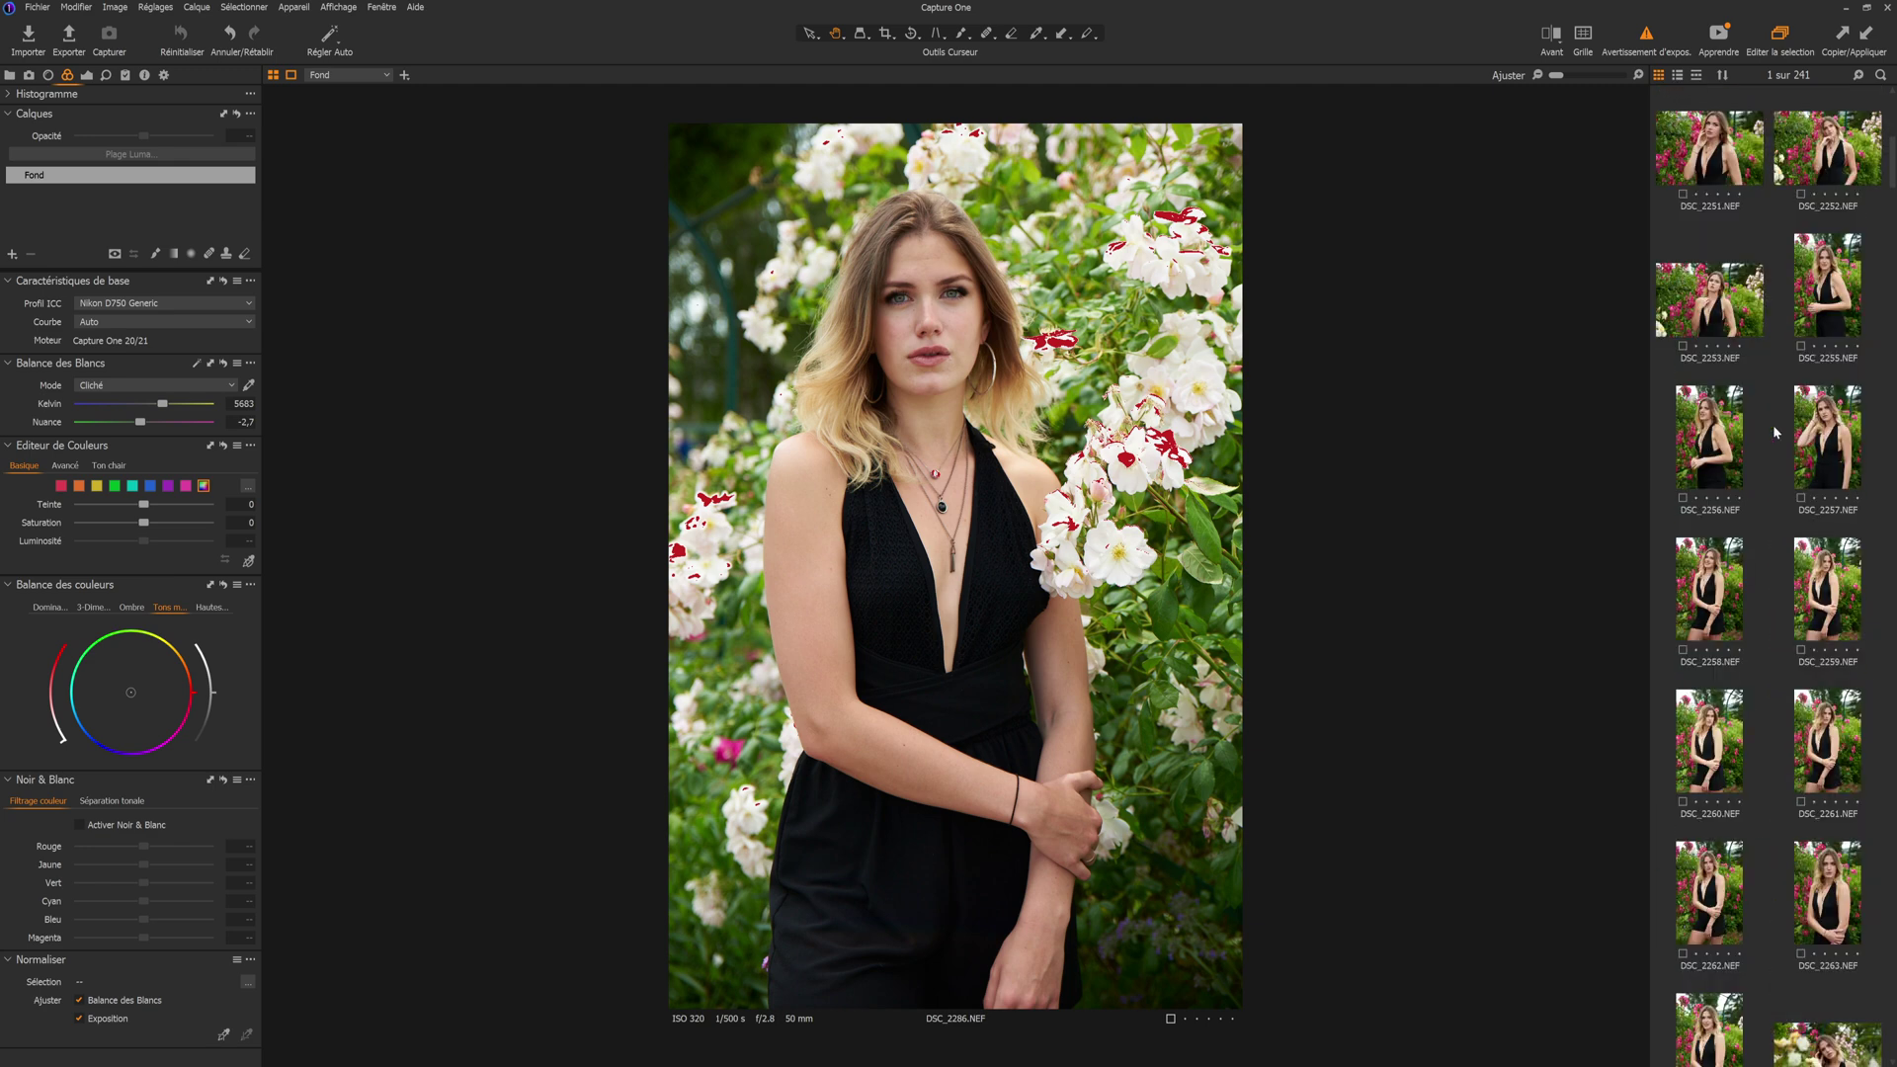
scroll(1785, 442, up, 1)
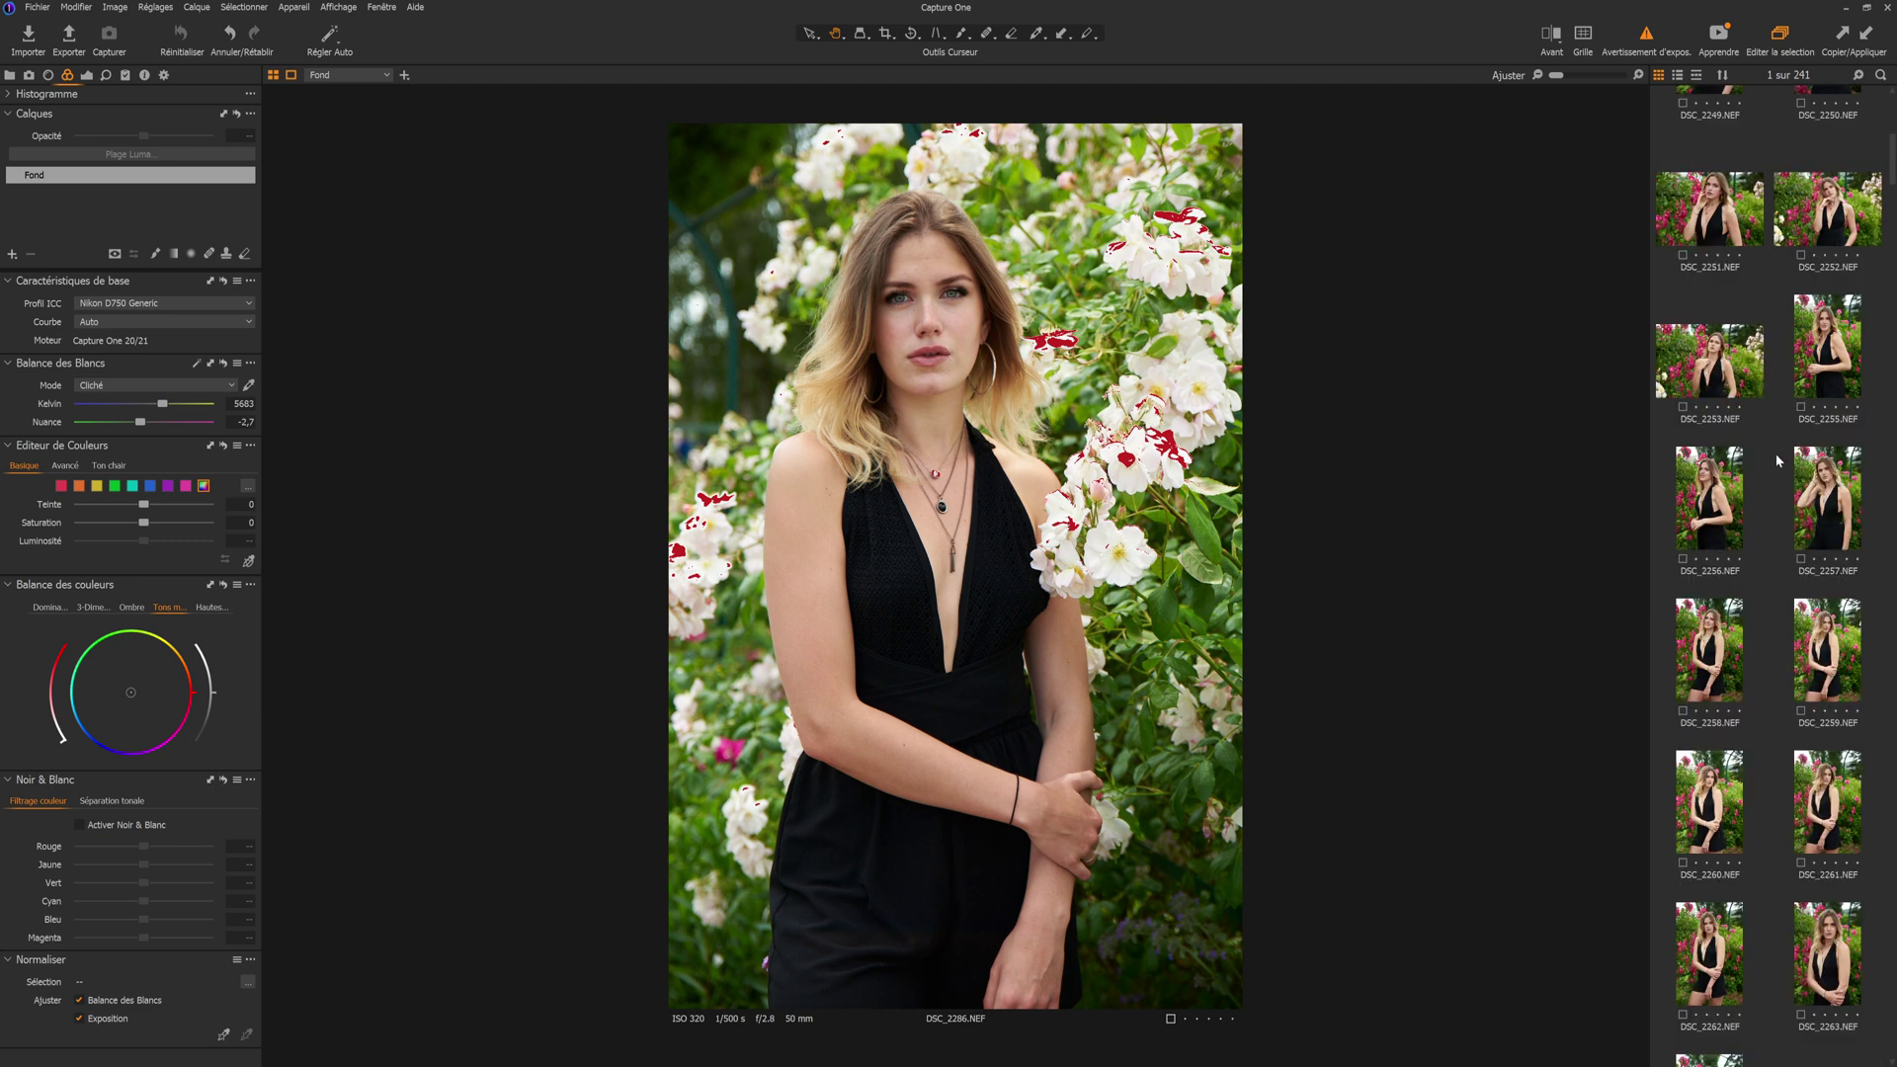
scroll(1775, 462, up, 7)
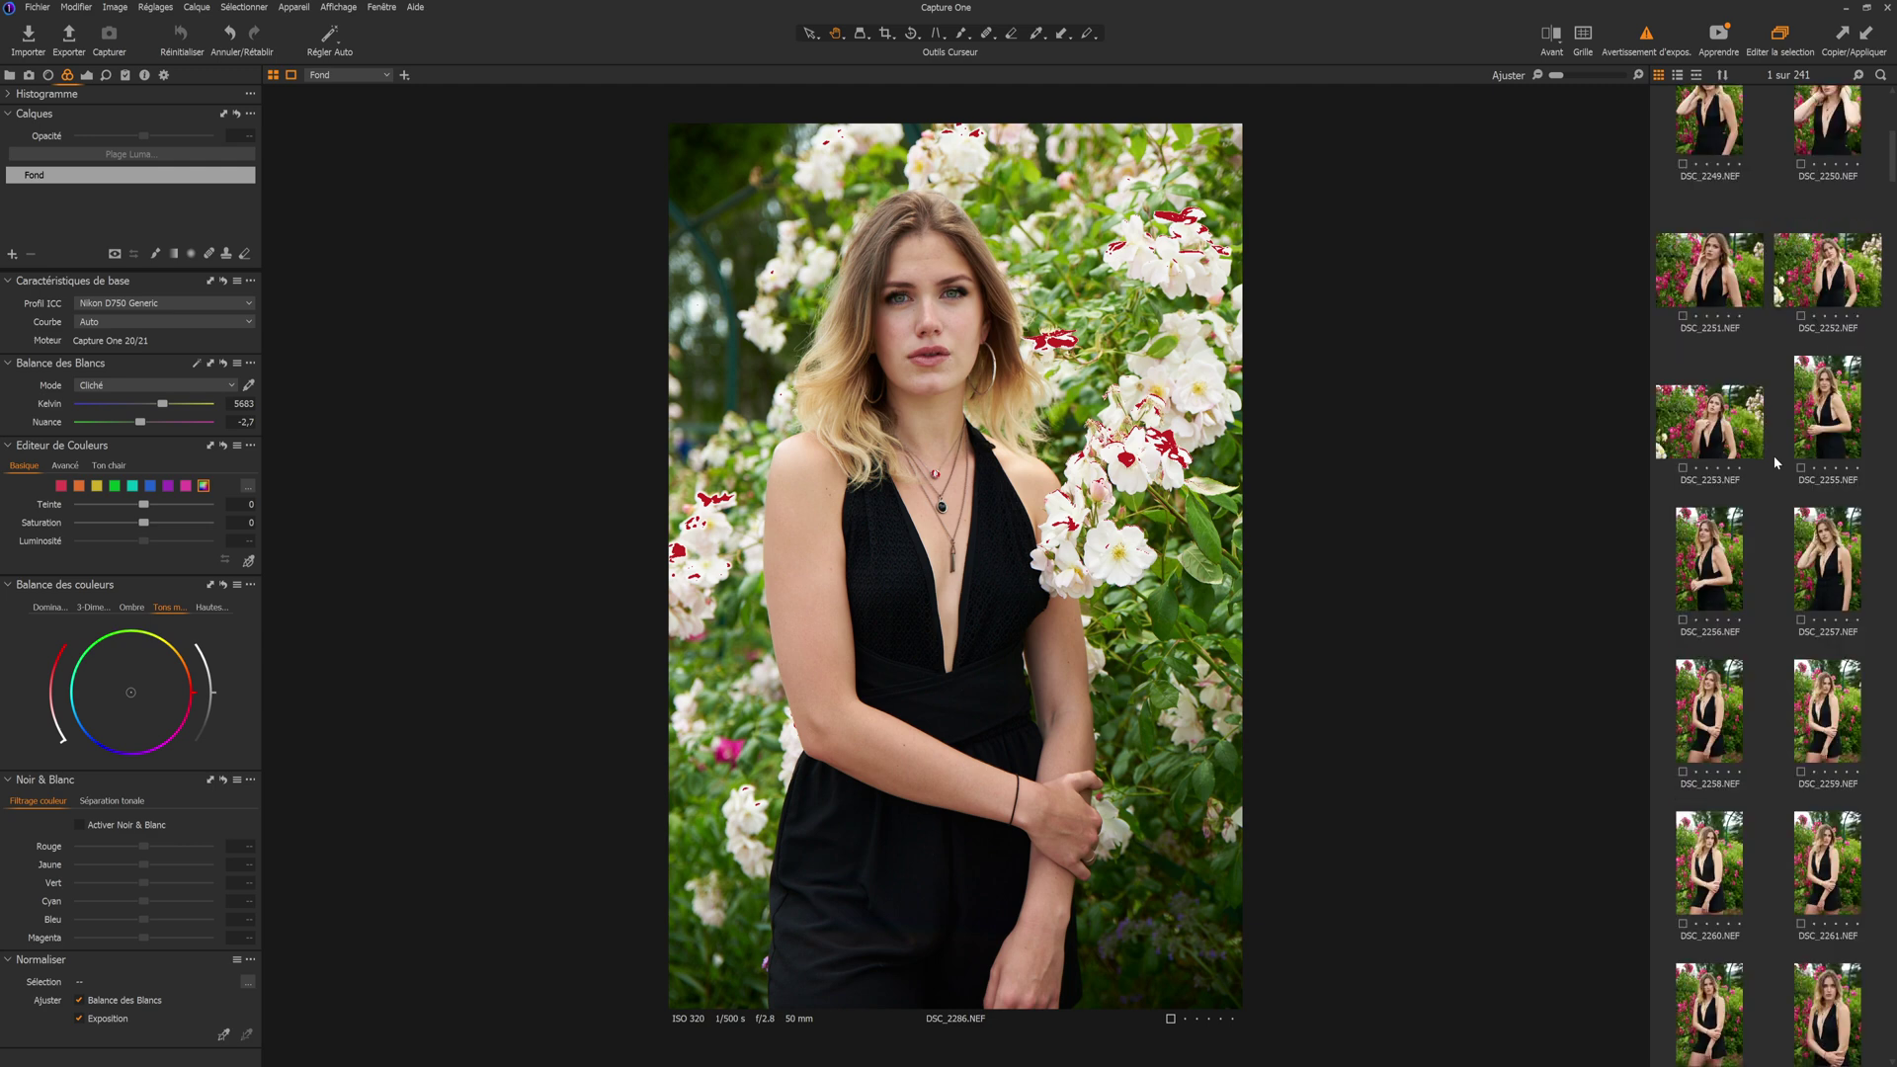
scroll(1775, 459, up, 4)
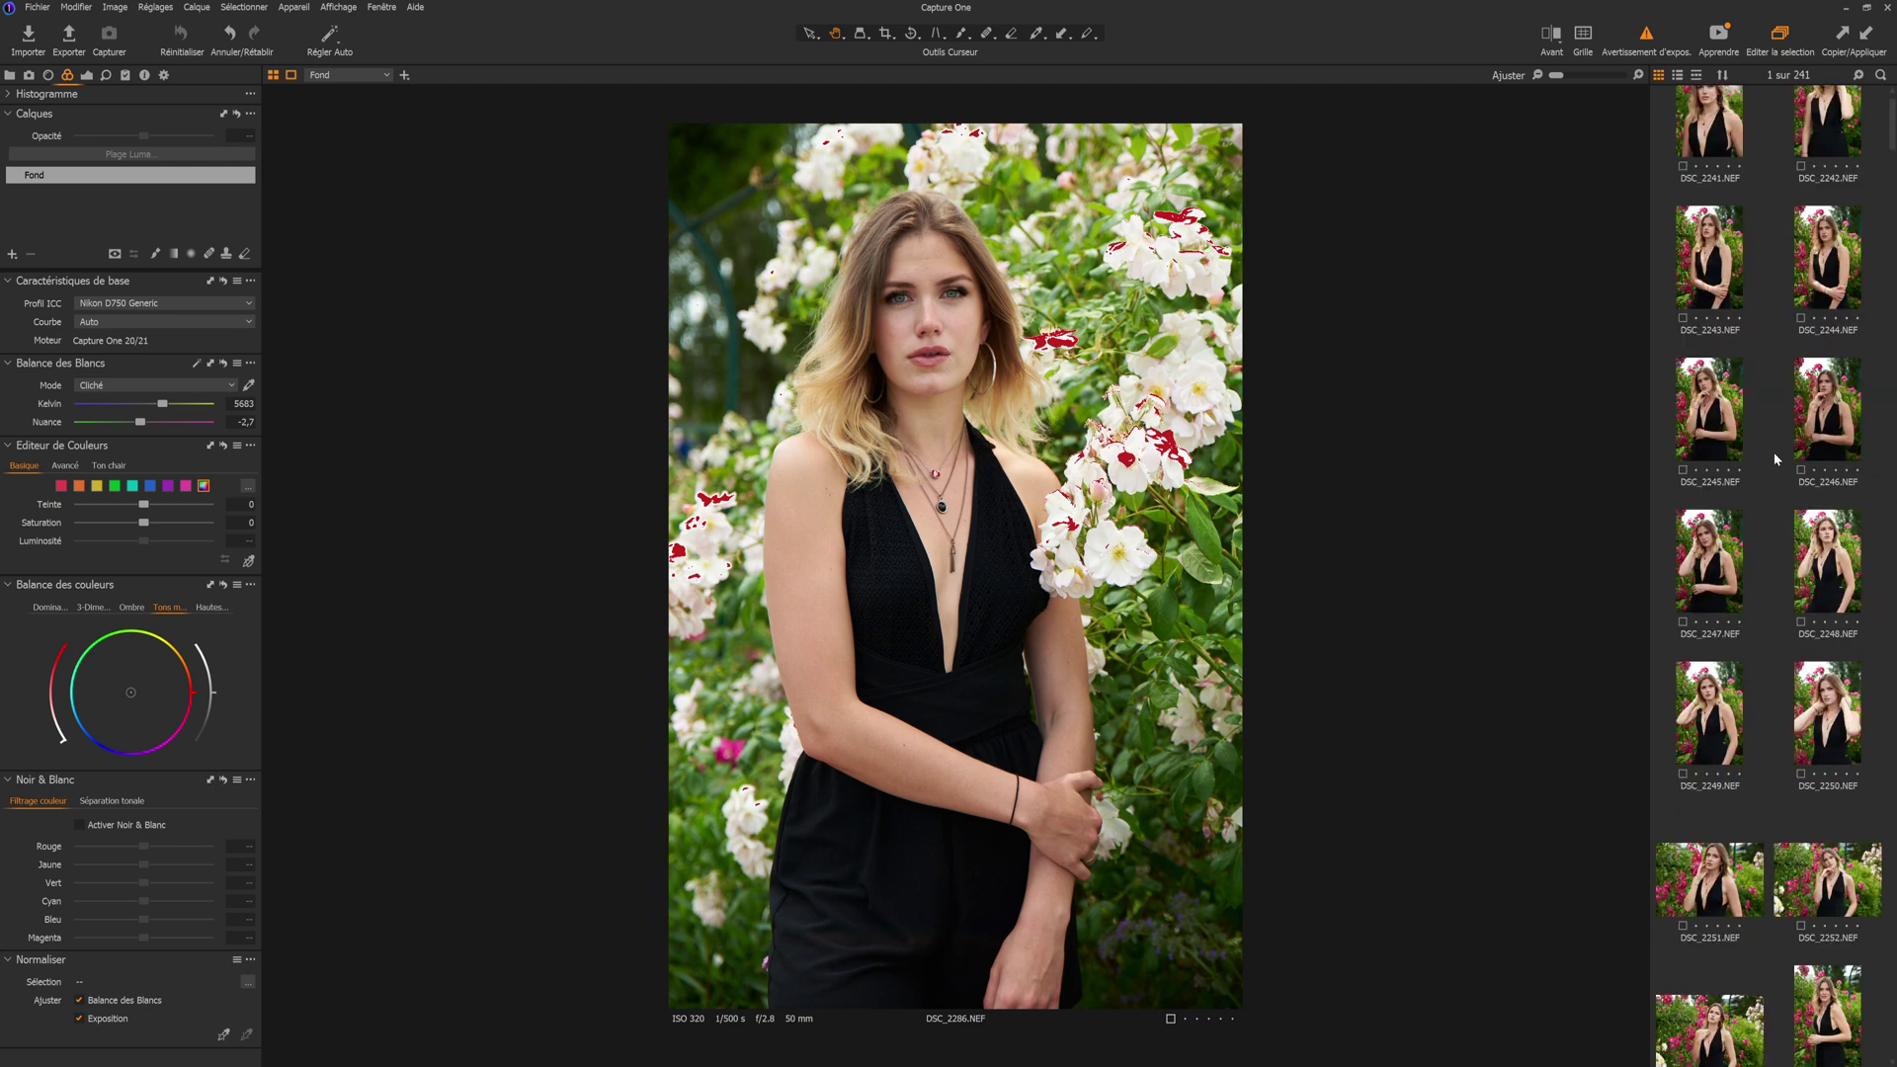
scroll(1774, 454, up, 1)
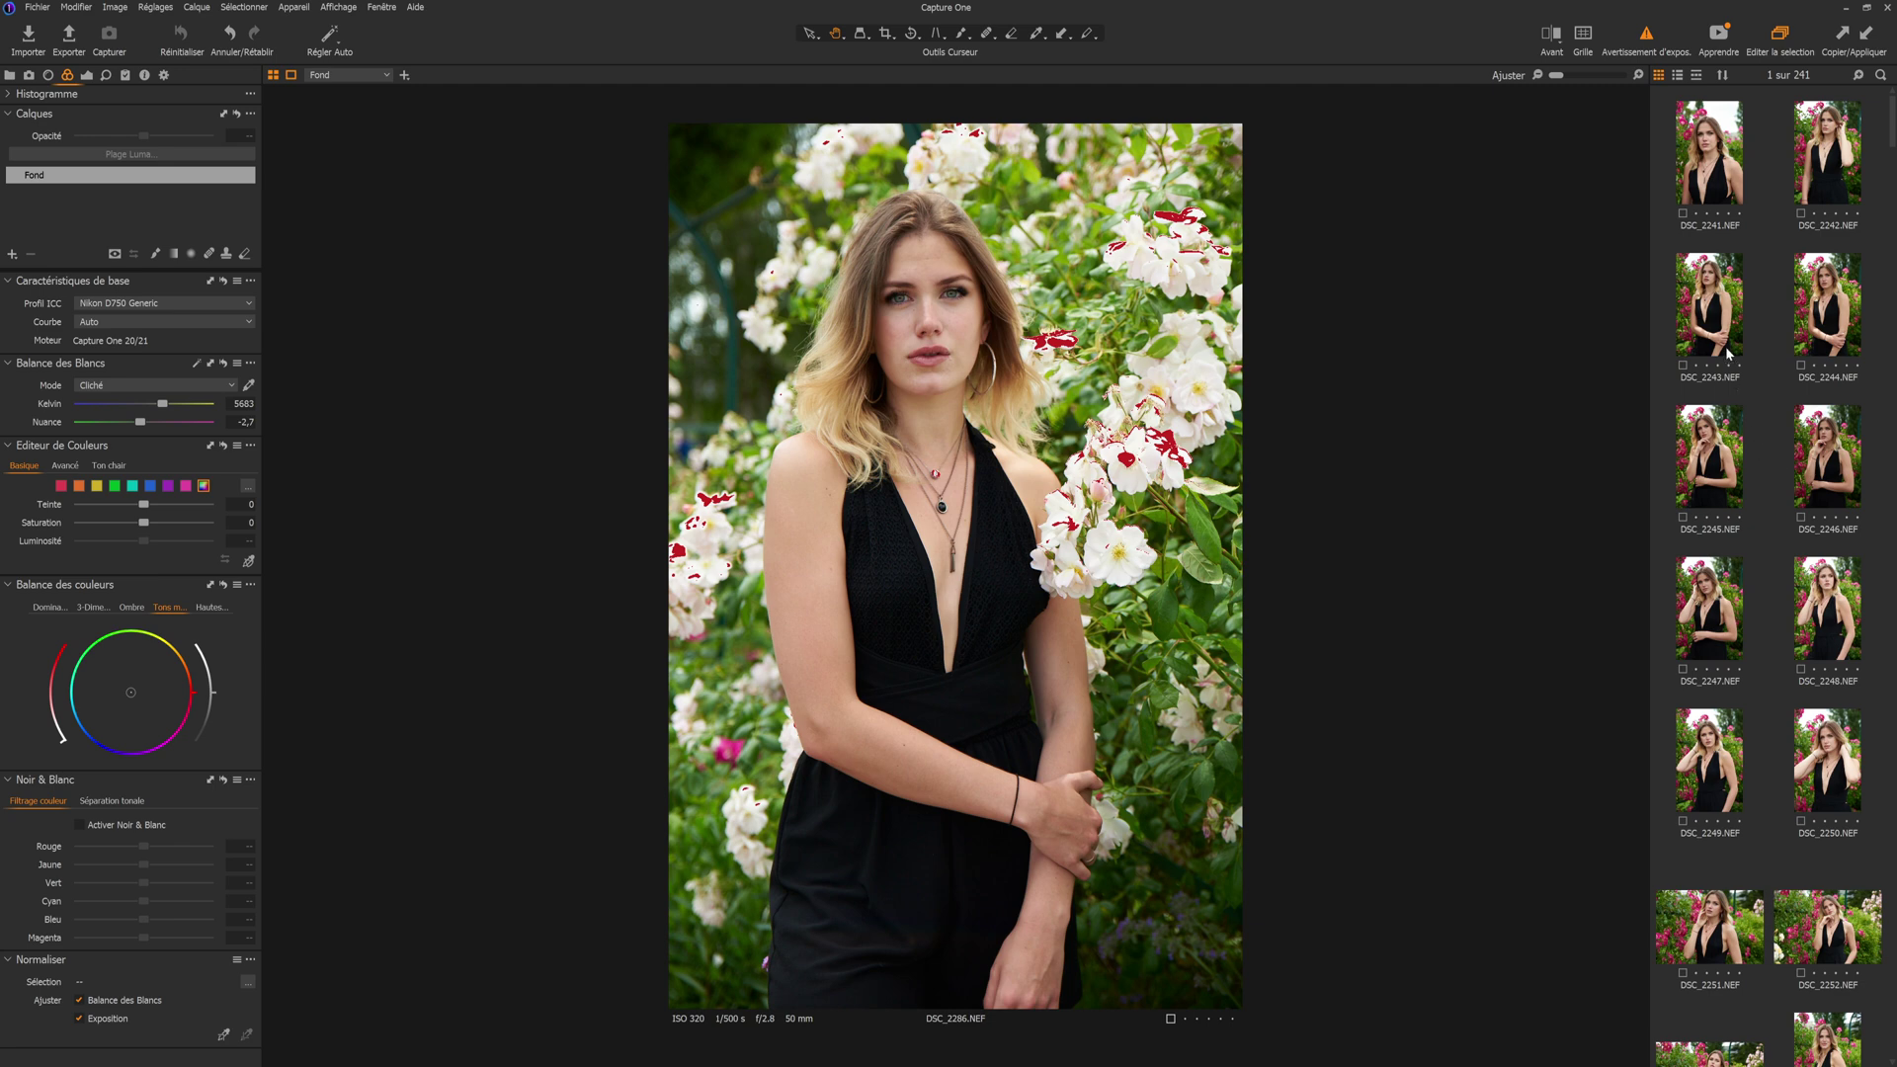
click(1710, 319)
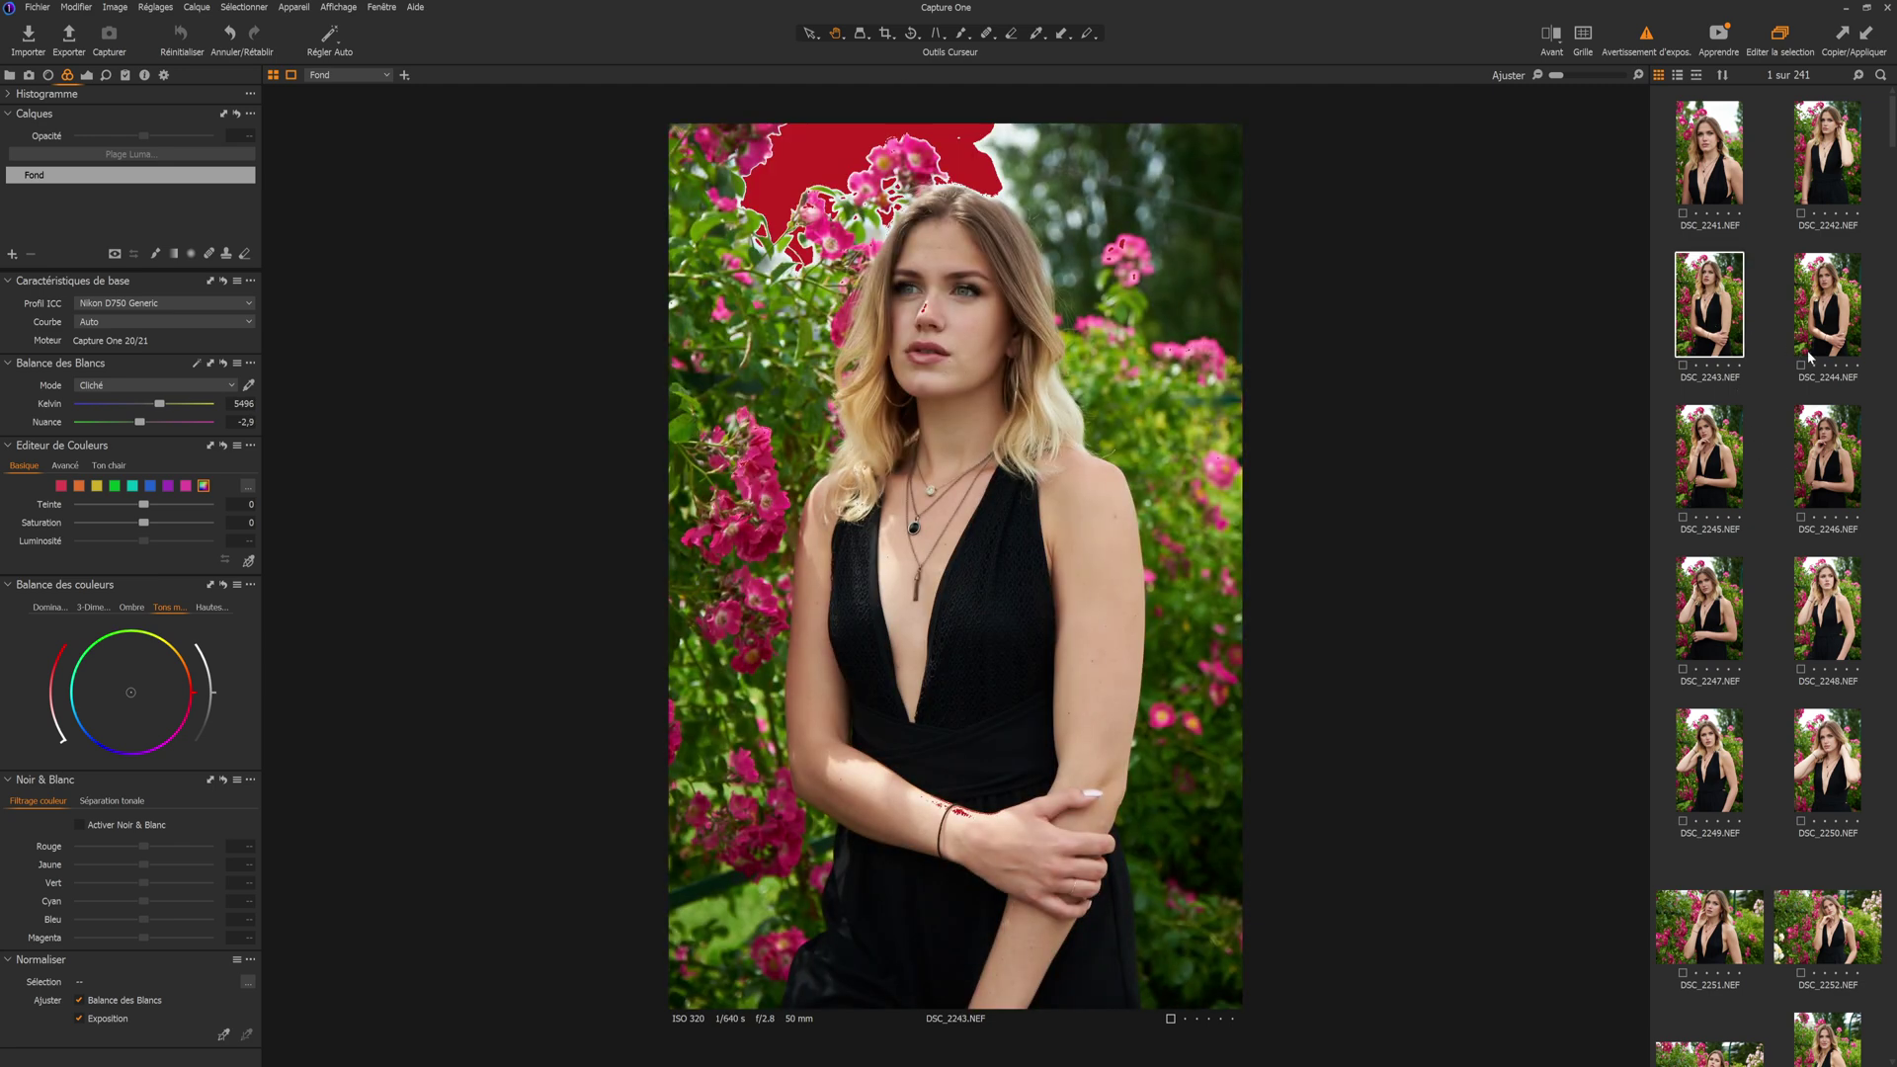
click(1652, 39)
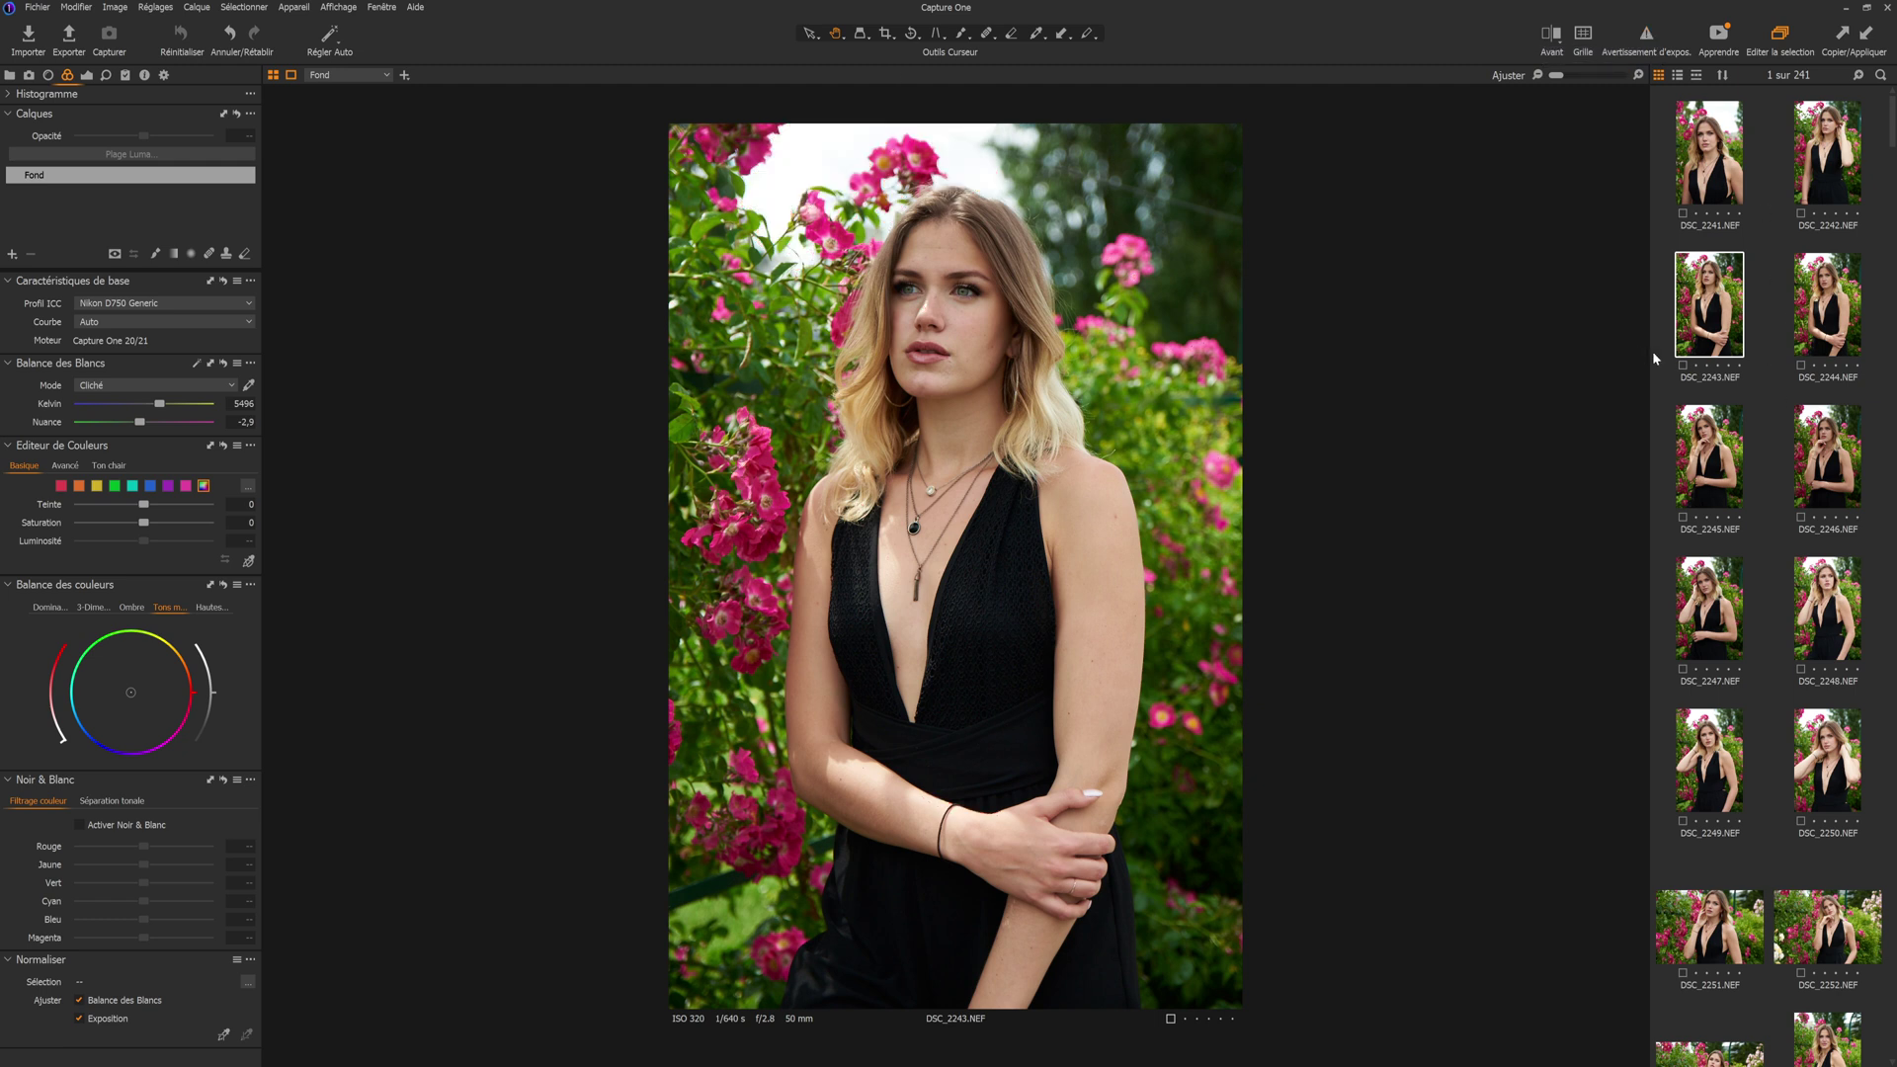
- Review the pink-rose portraits one by one, from DSC_2243.NEF through DSC_2251.NEF
click(1844, 304)
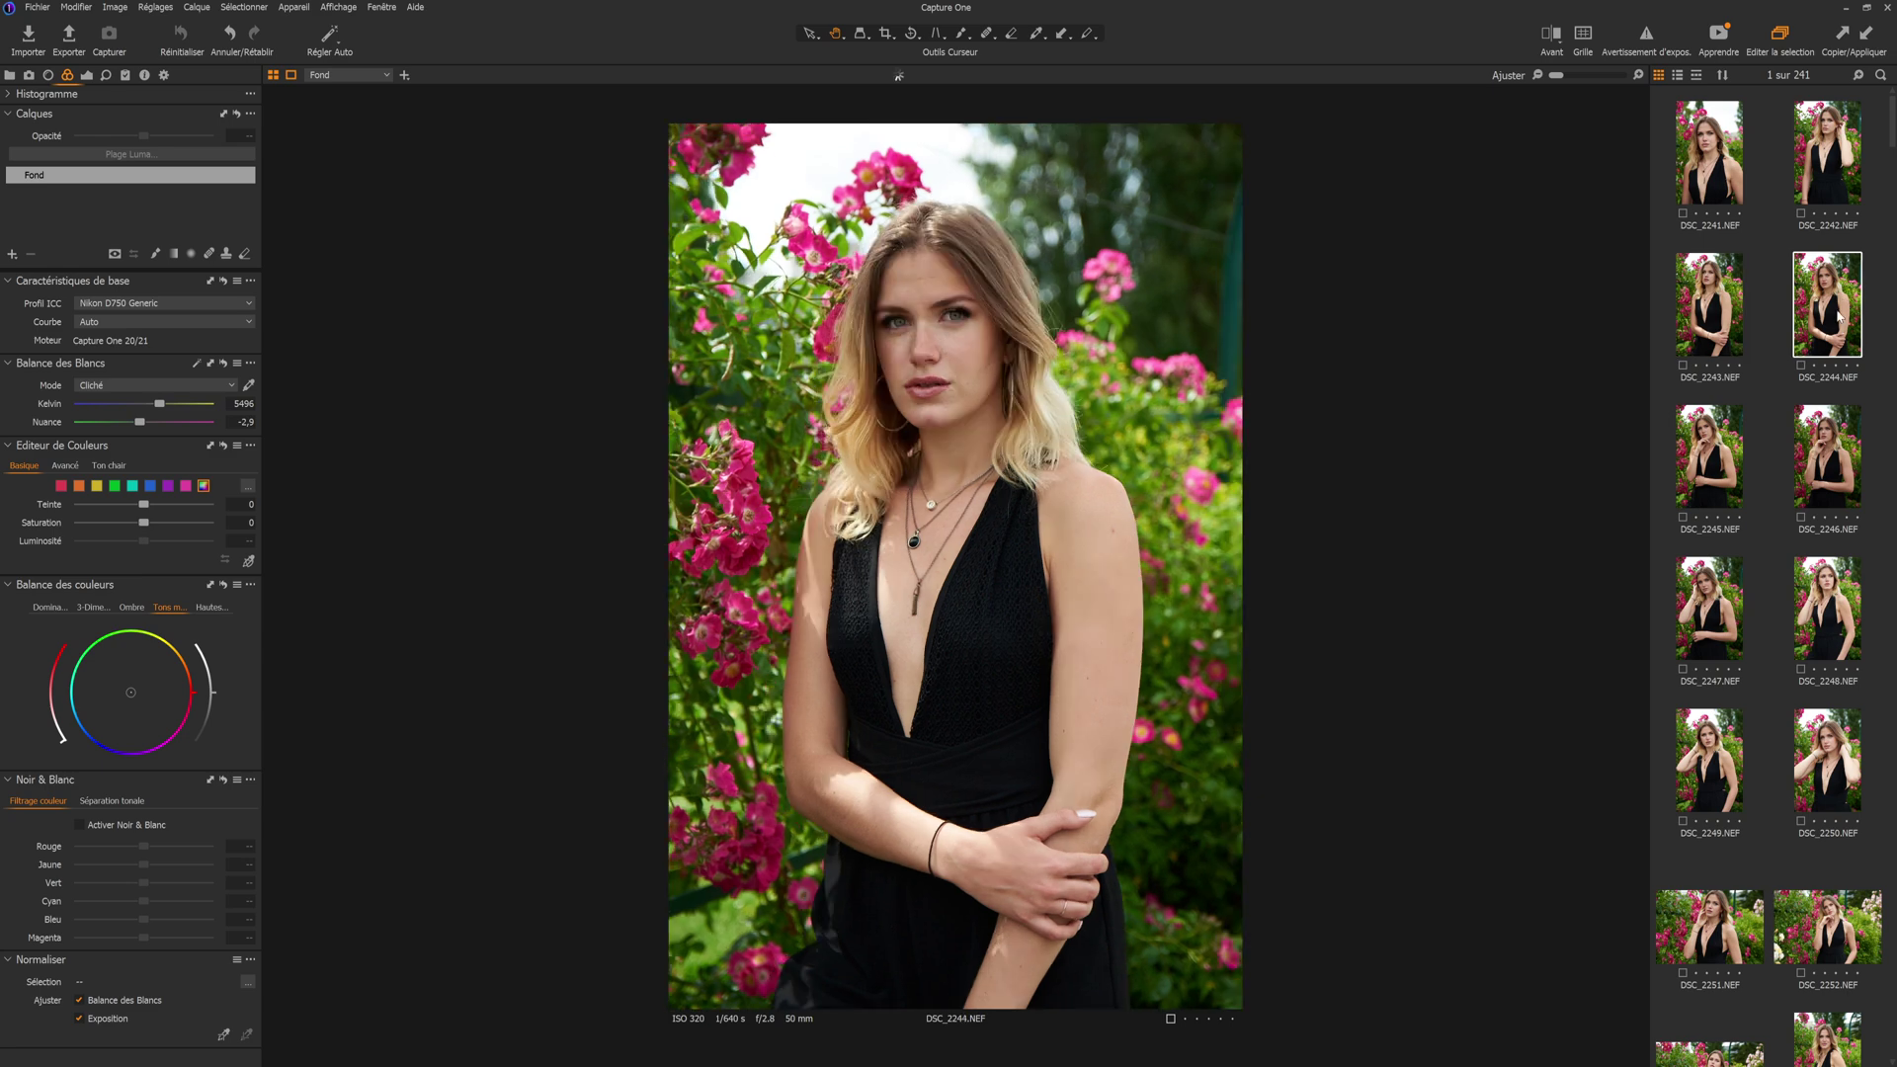
click(1719, 306)
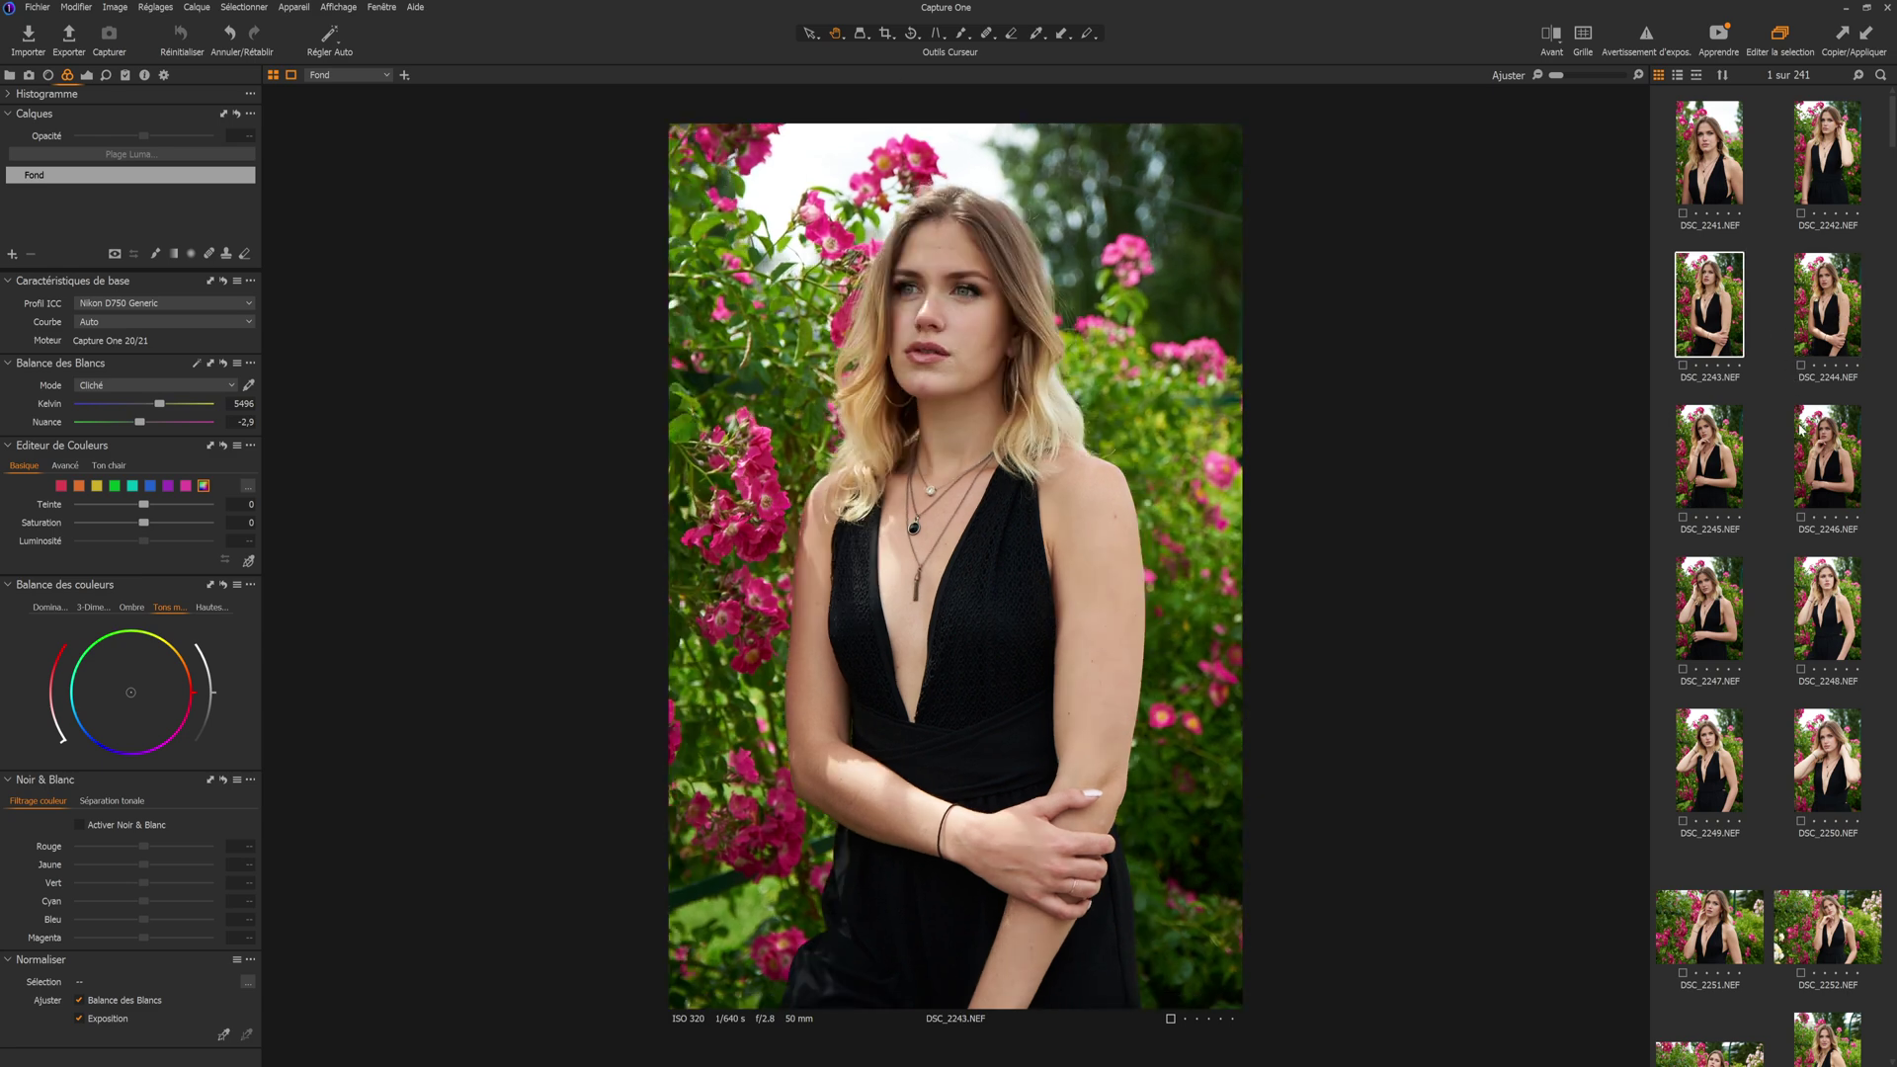
click(1719, 480)
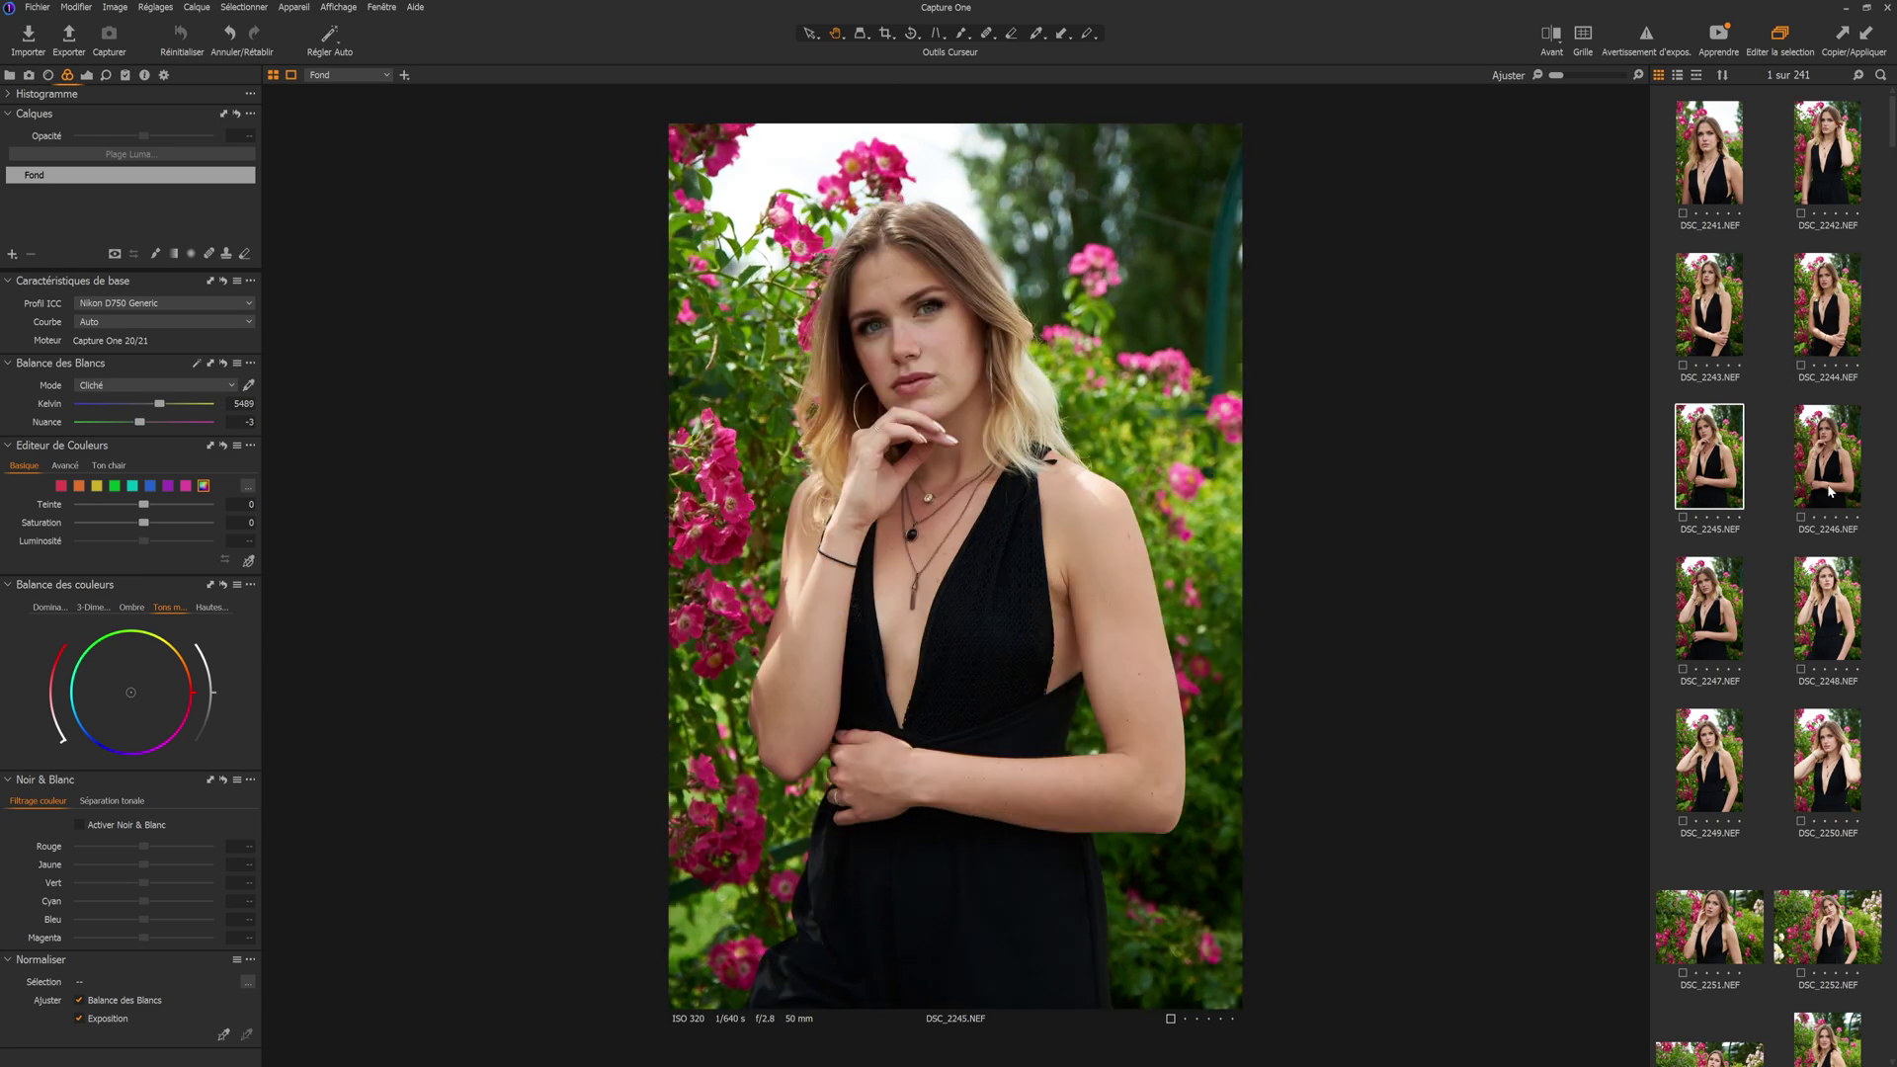
click(1830, 488)
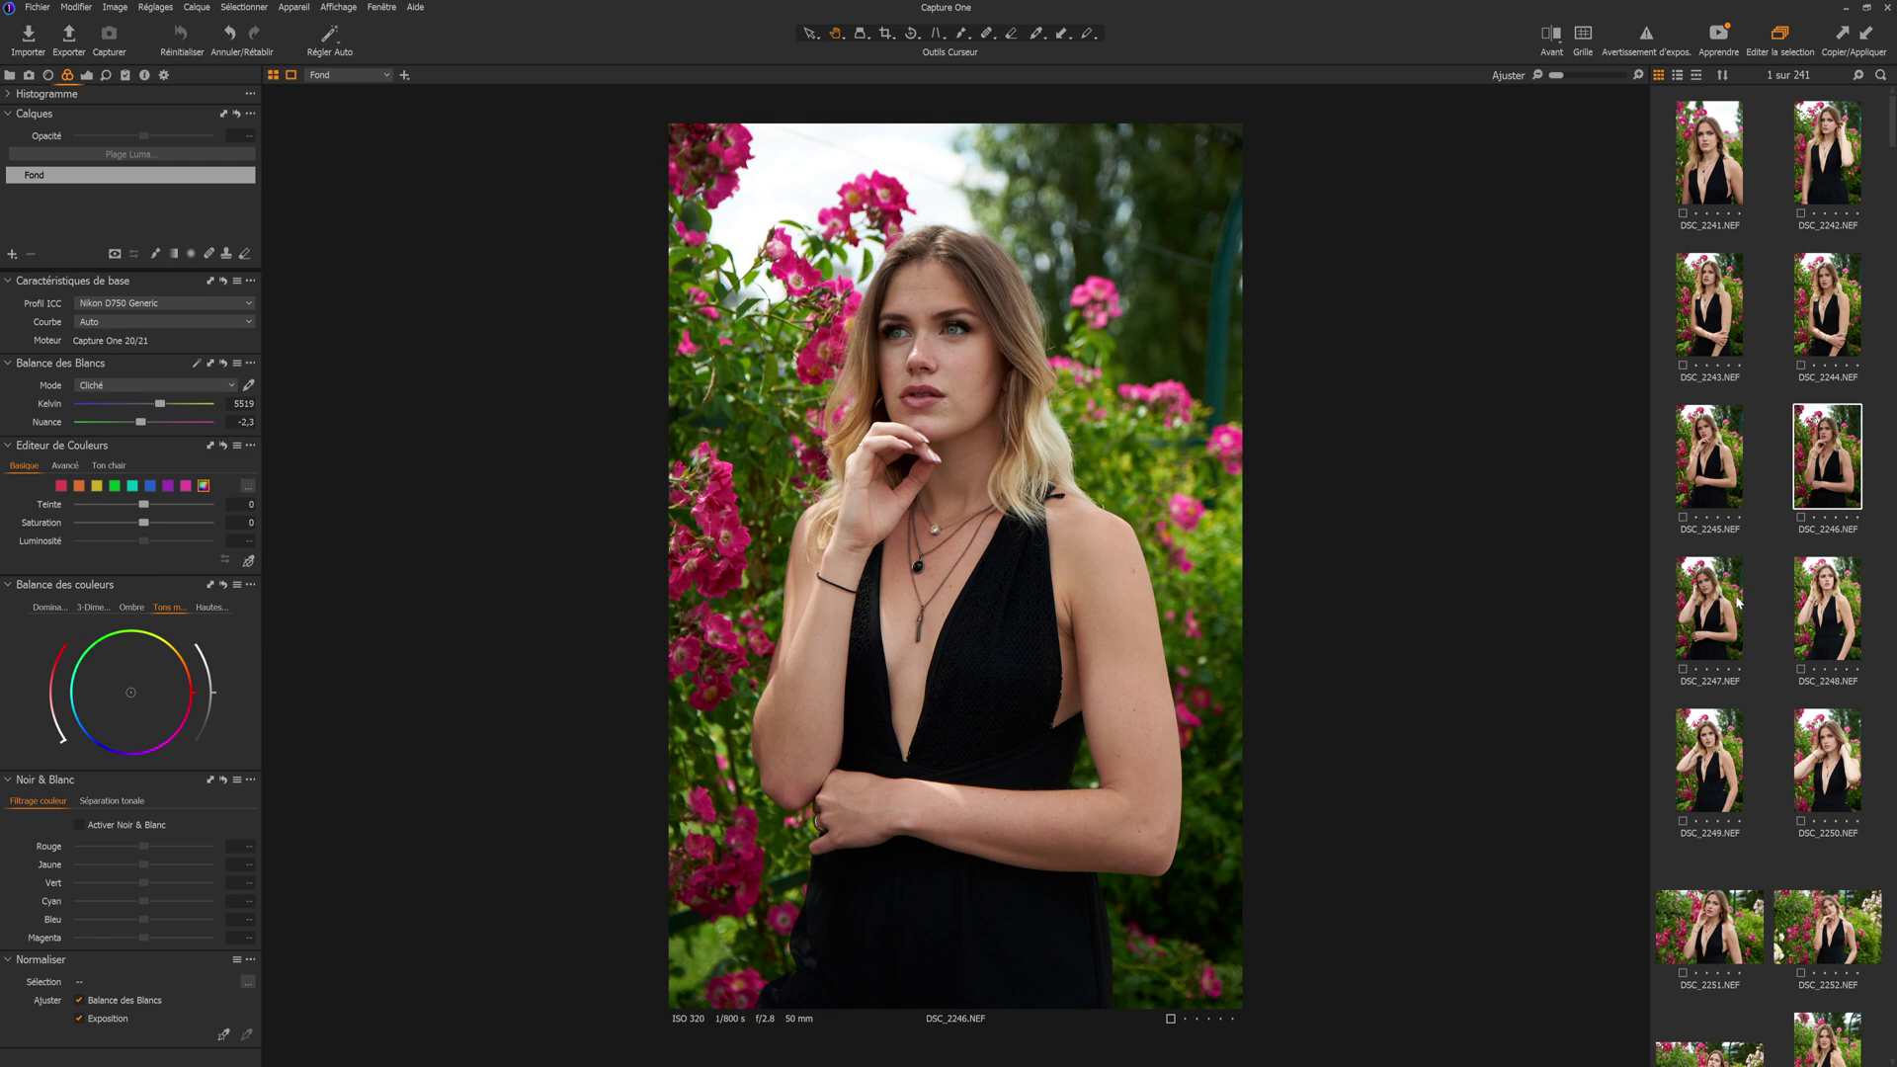
click(1736, 602)
click(1836, 599)
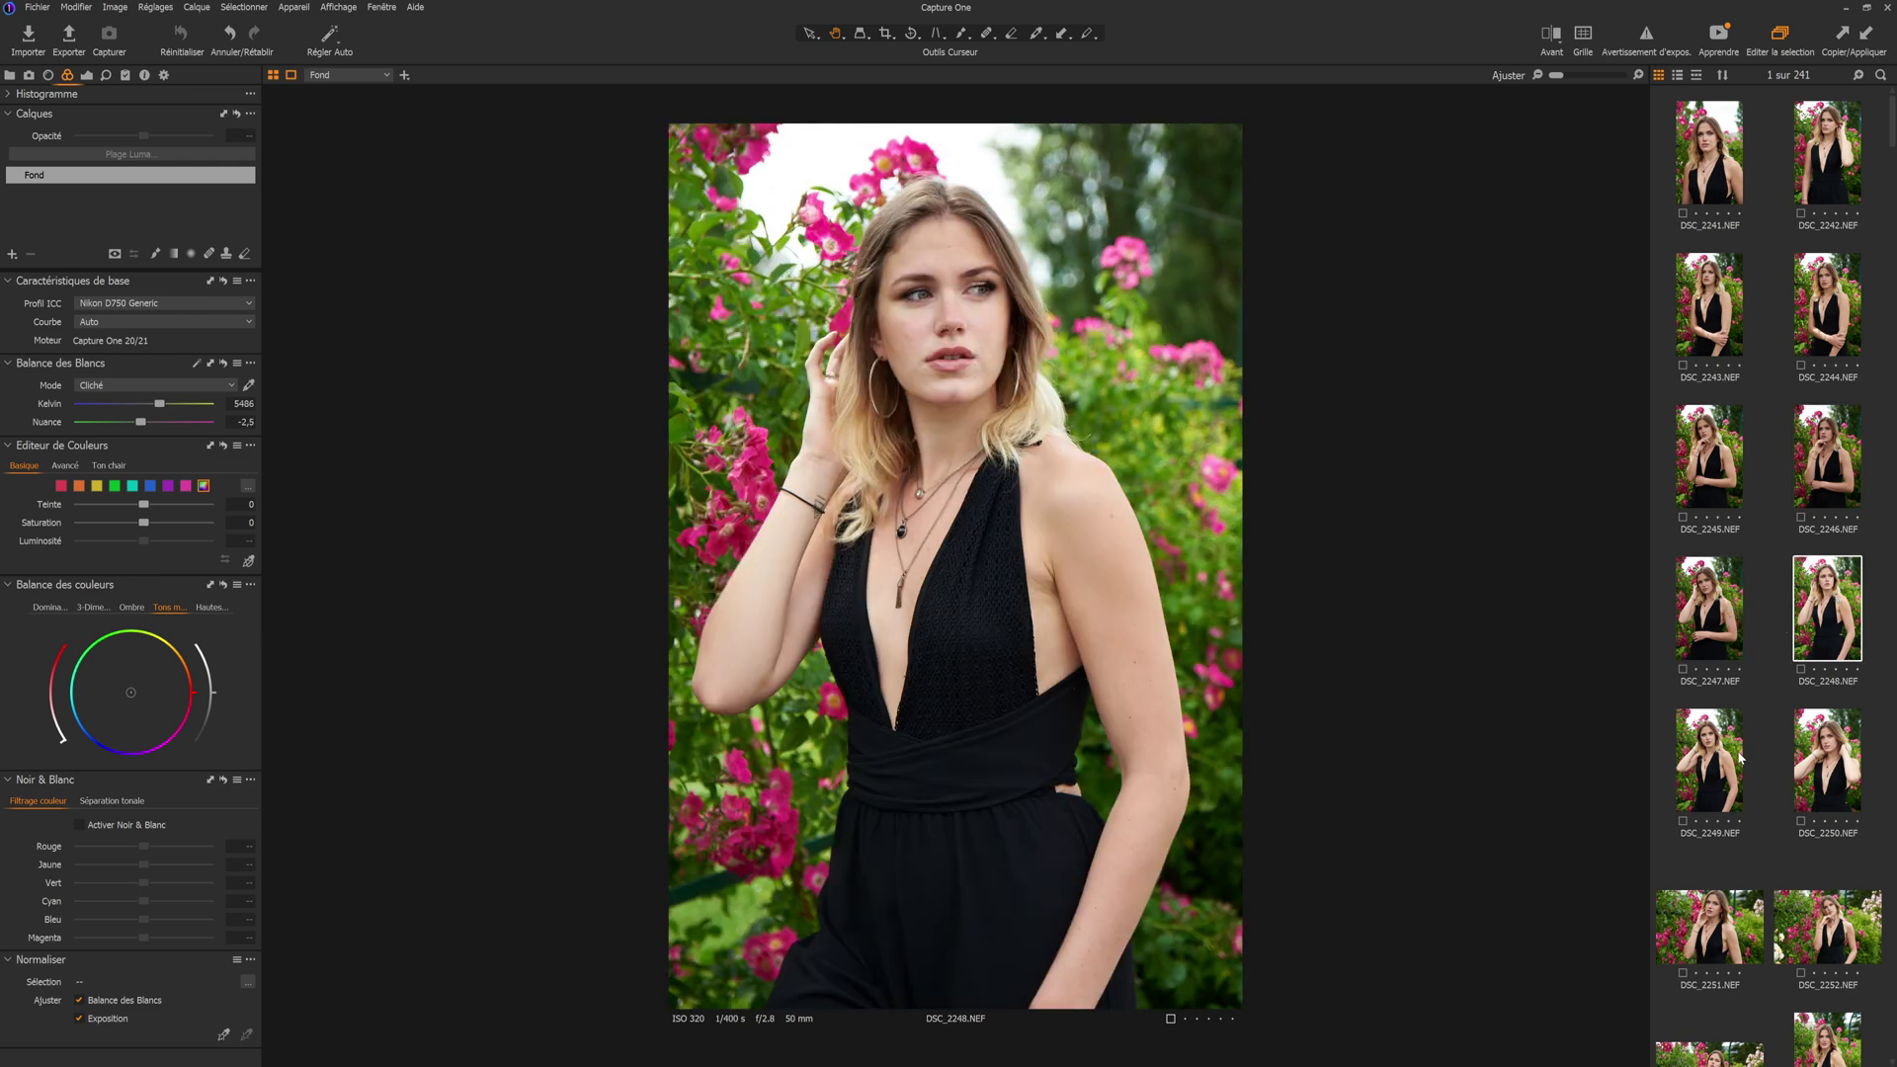
scroll(1742, 759, down, 1)
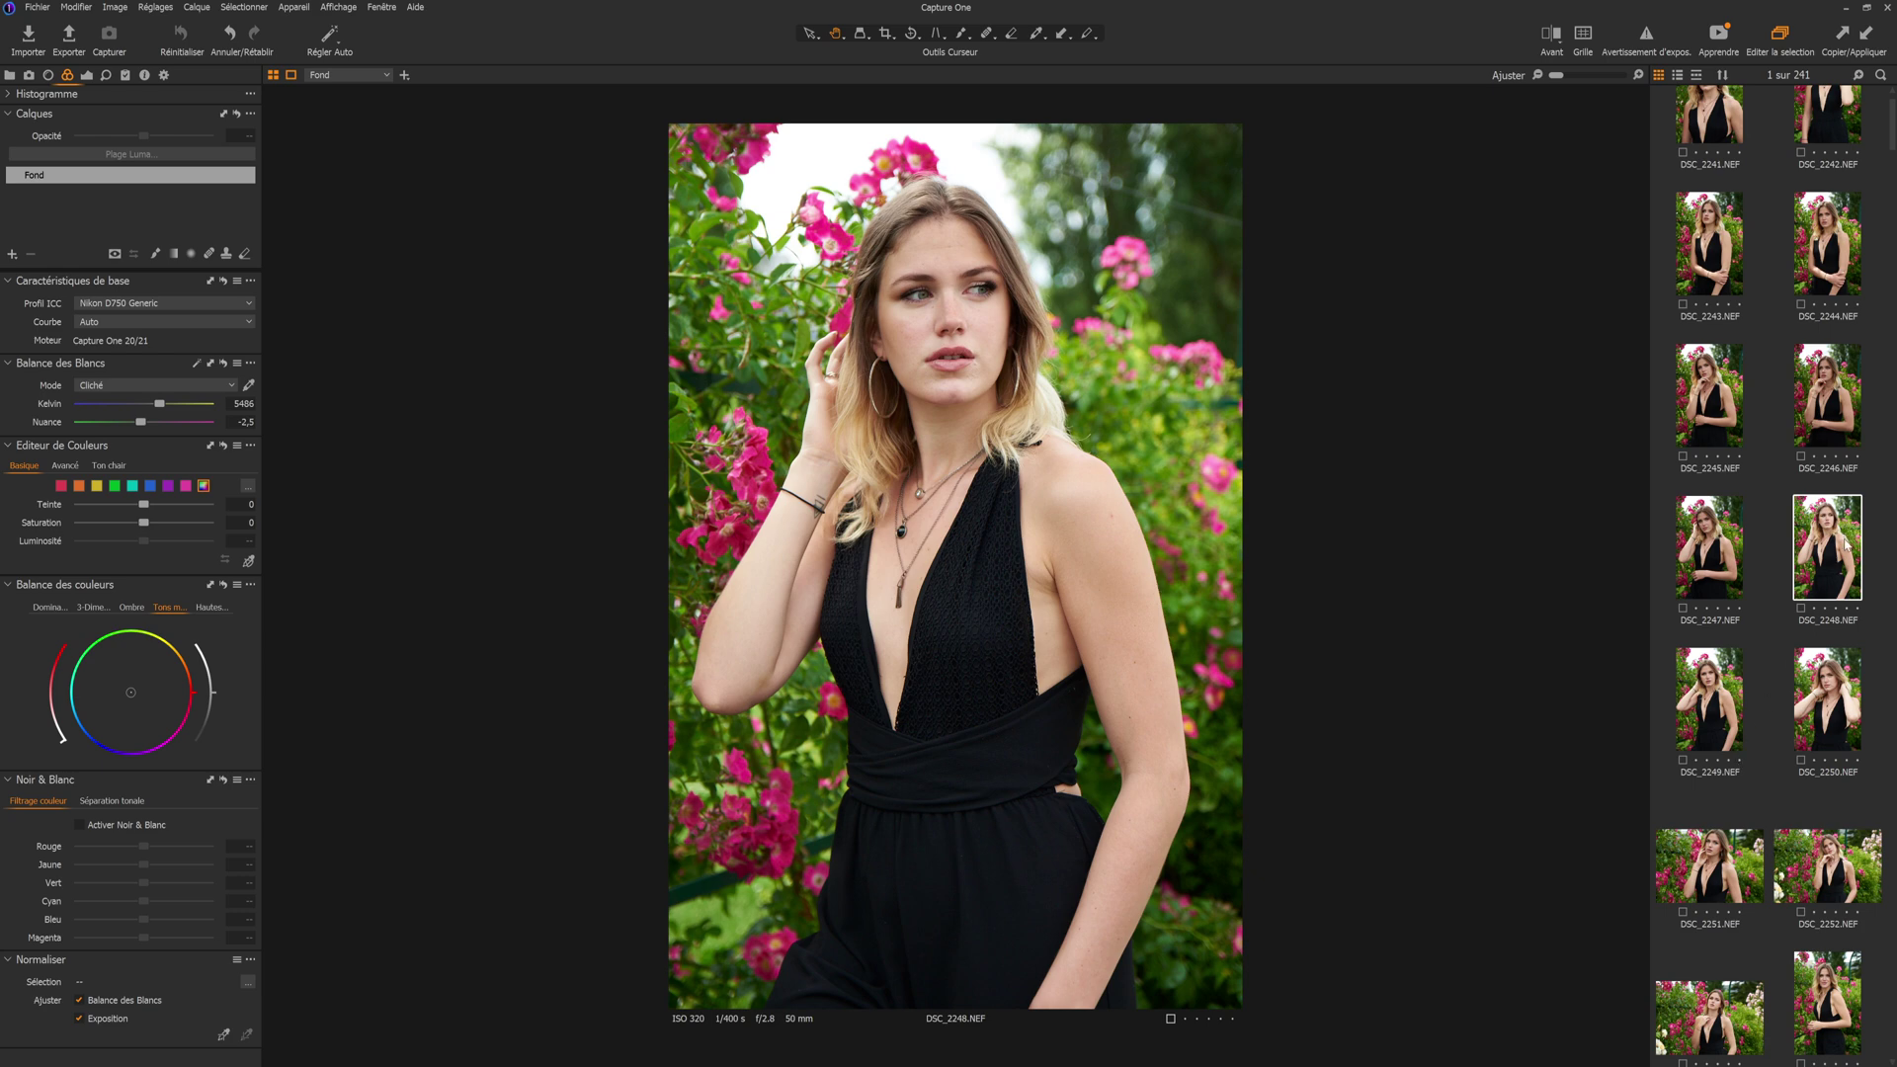
click(1733, 694)
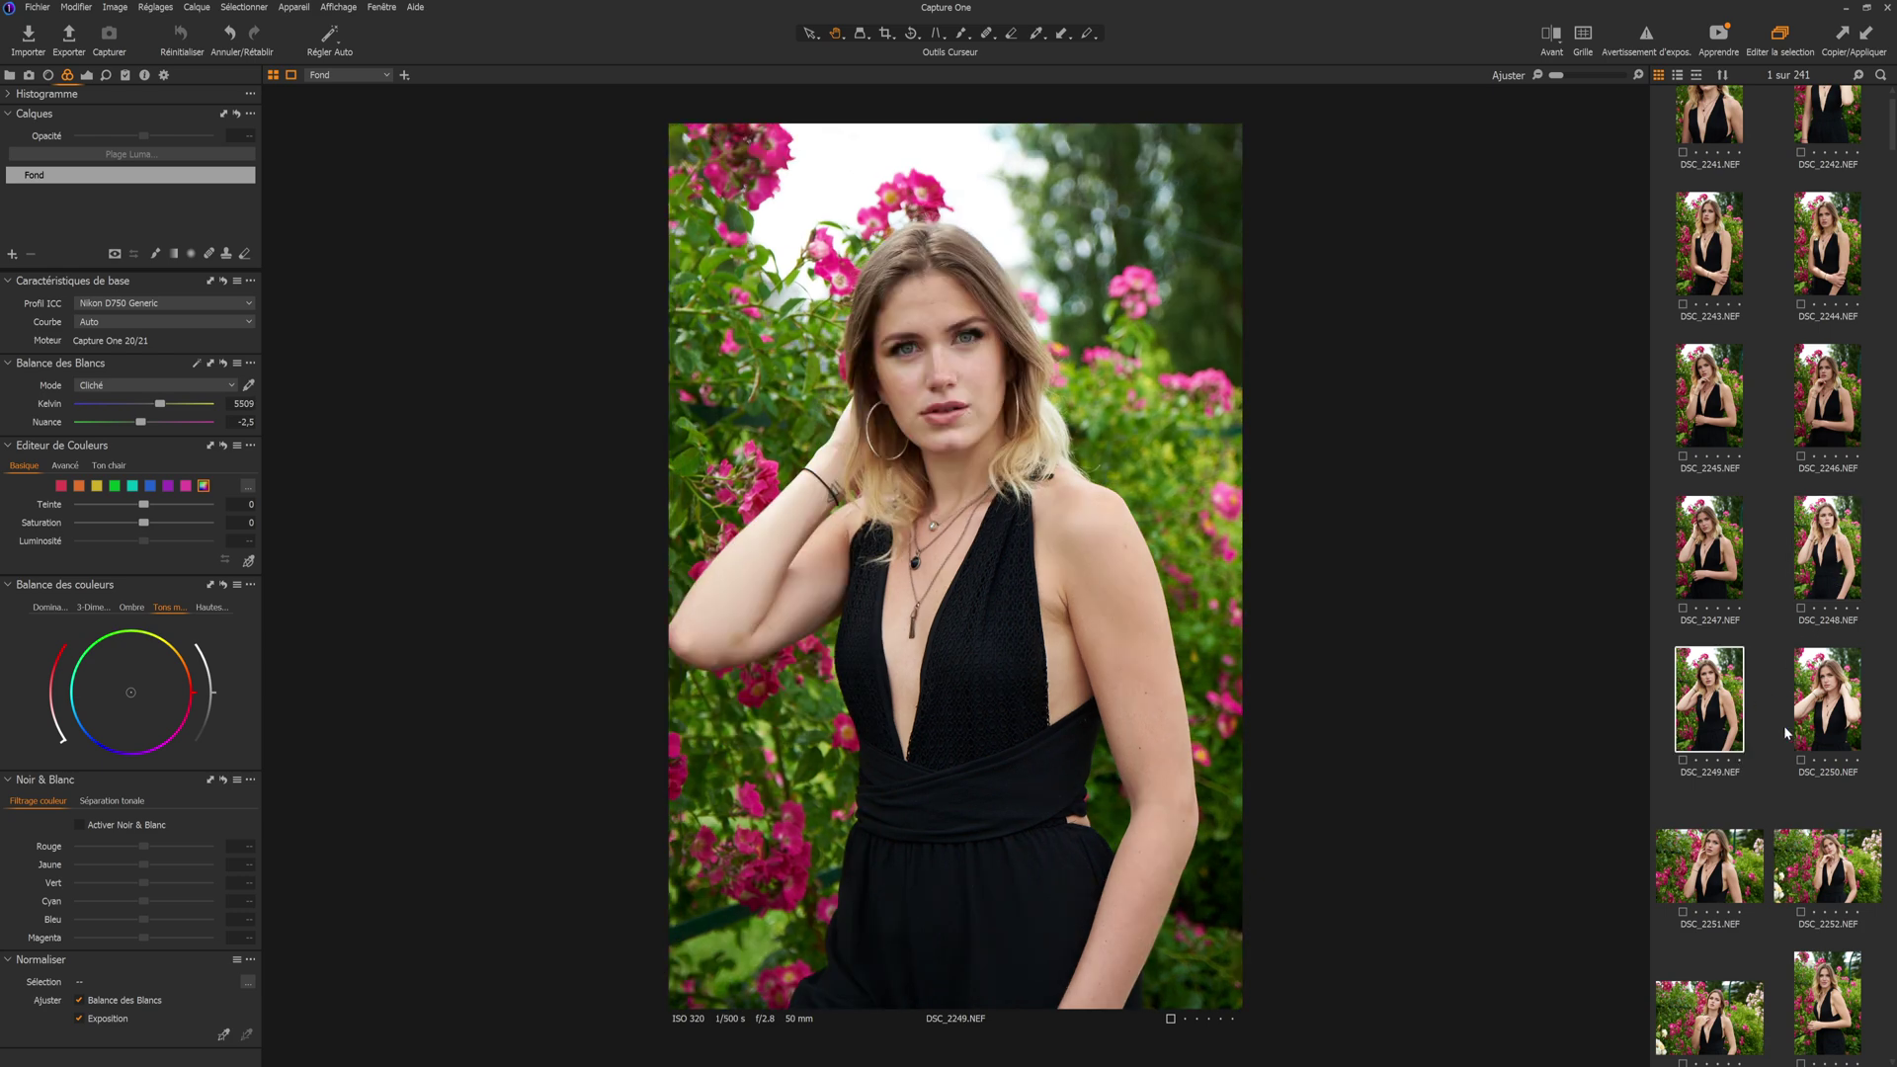
click(1827, 675)
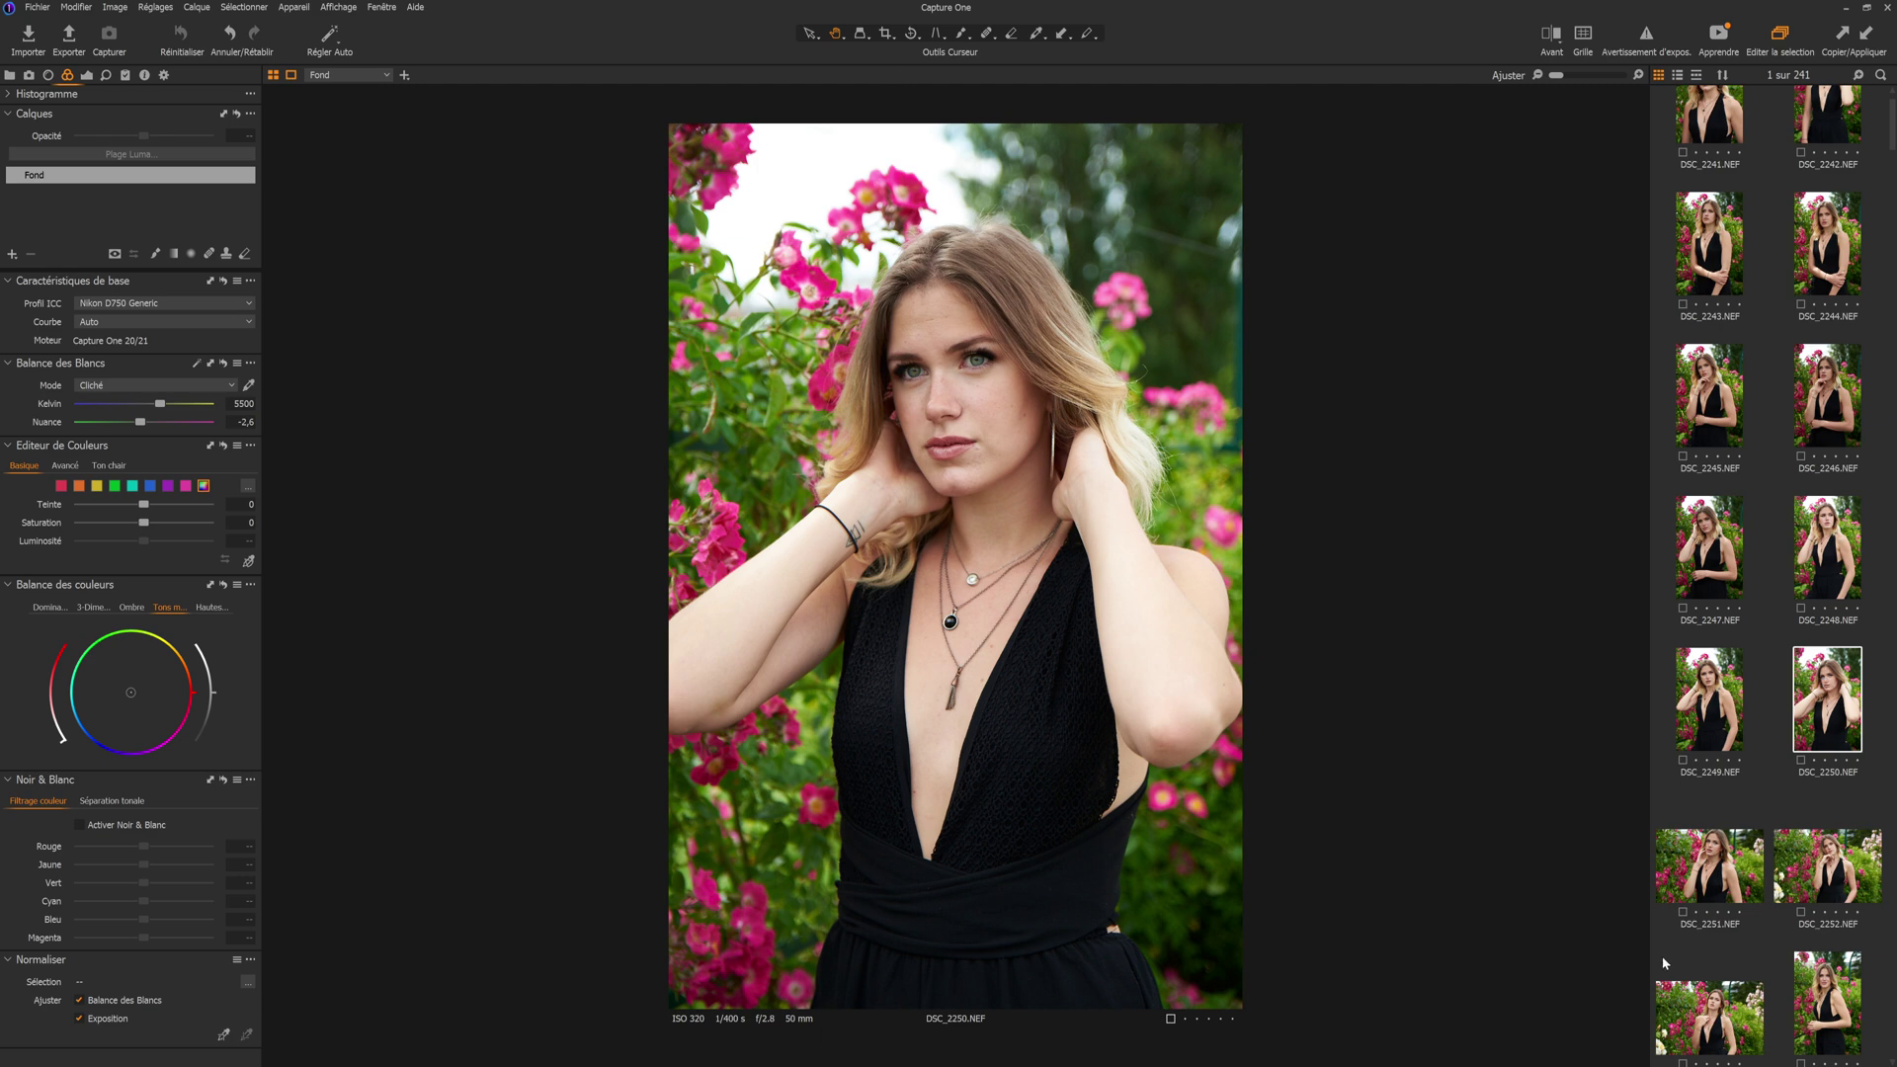
click(1709, 875)
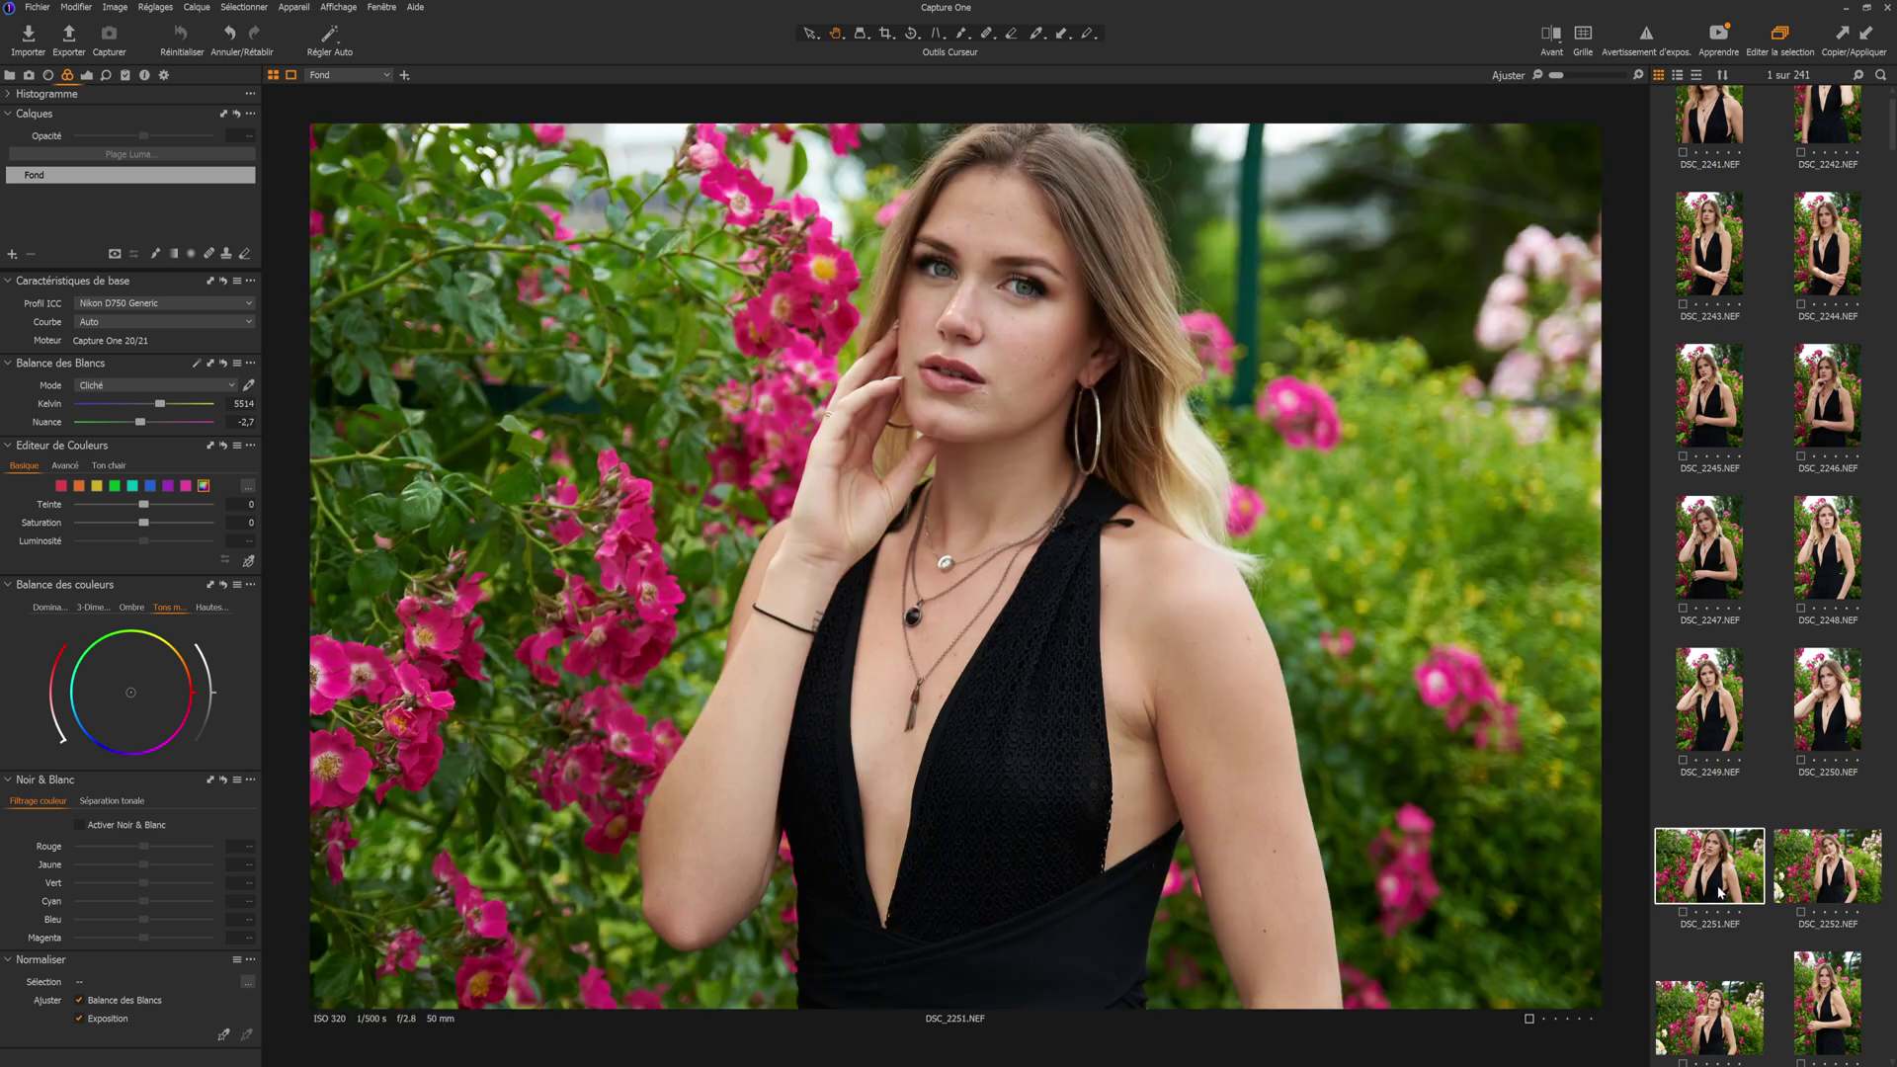
- Review the white-flower portraits DSC_2266.NEF to DSC_2268.NEF and compare them with DSC_2248.NEF
scroll(1734, 949, down, 5)
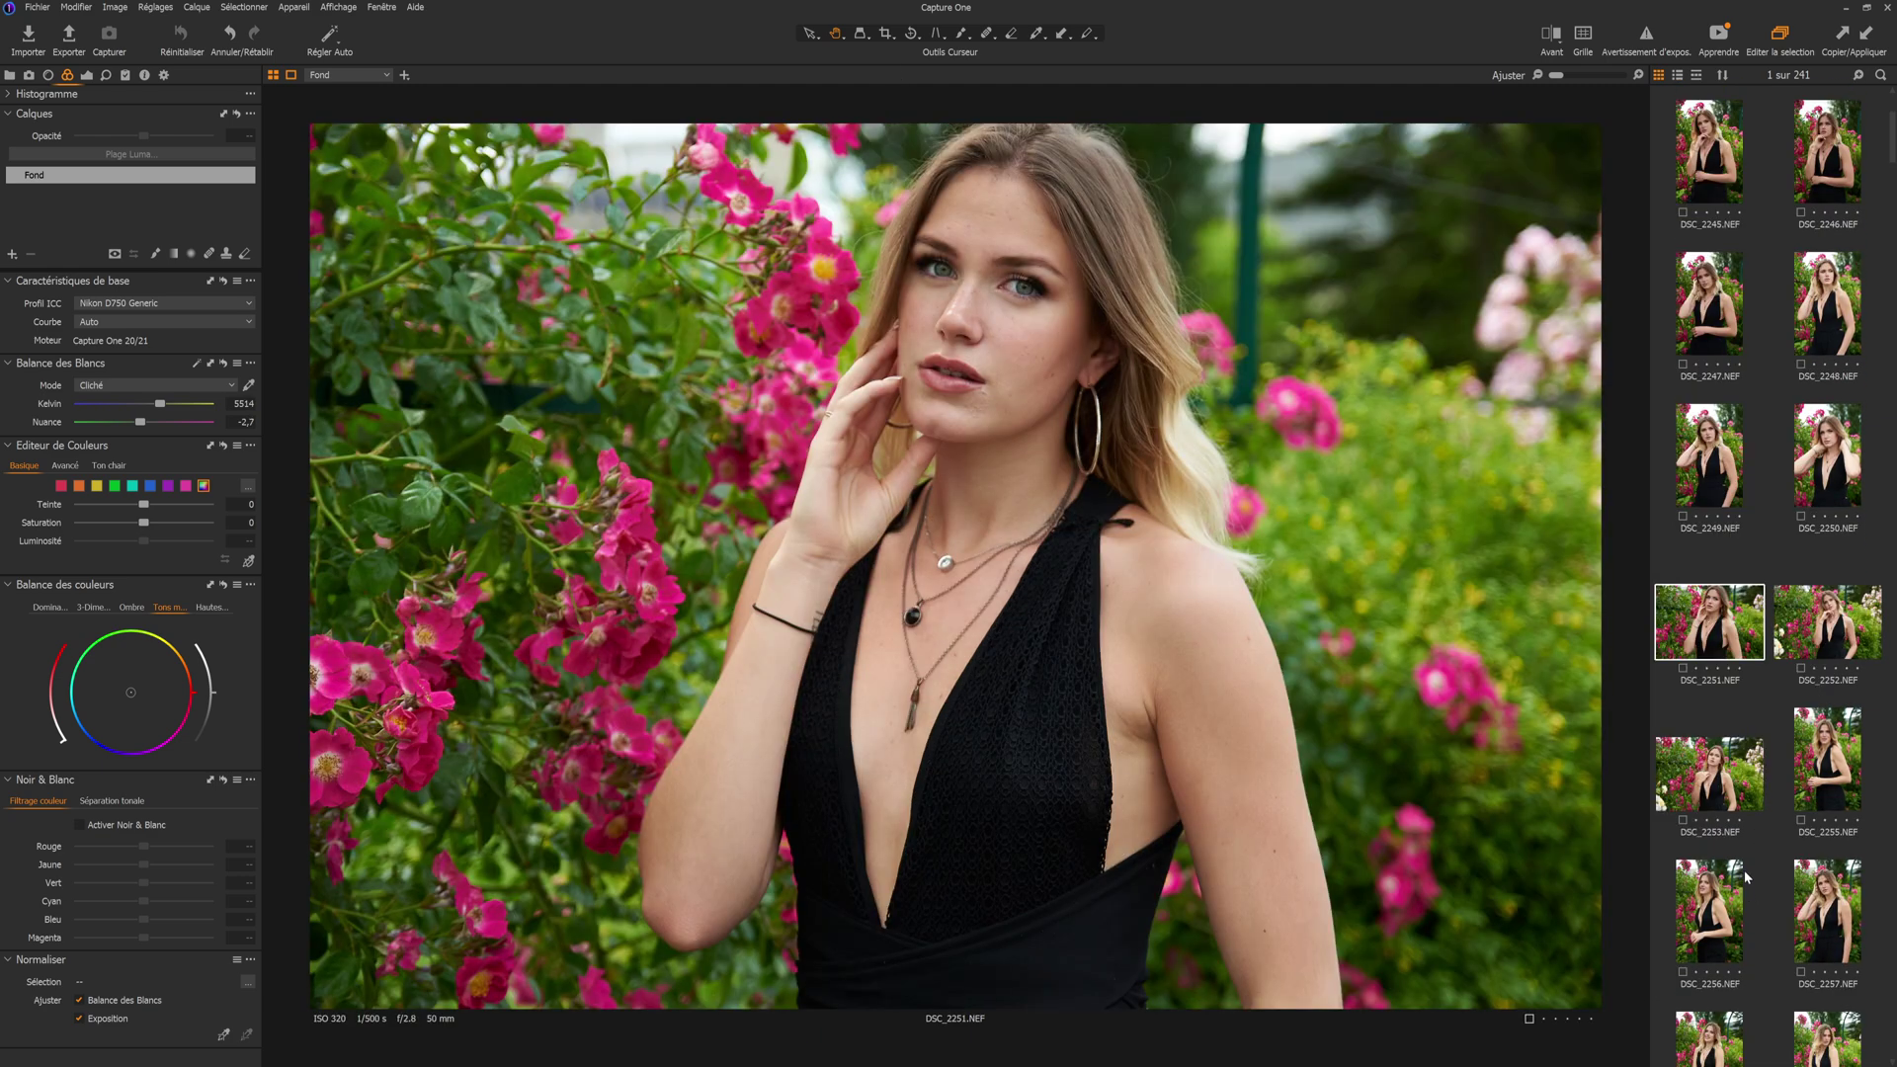
scroll(1733, 798, down, 2)
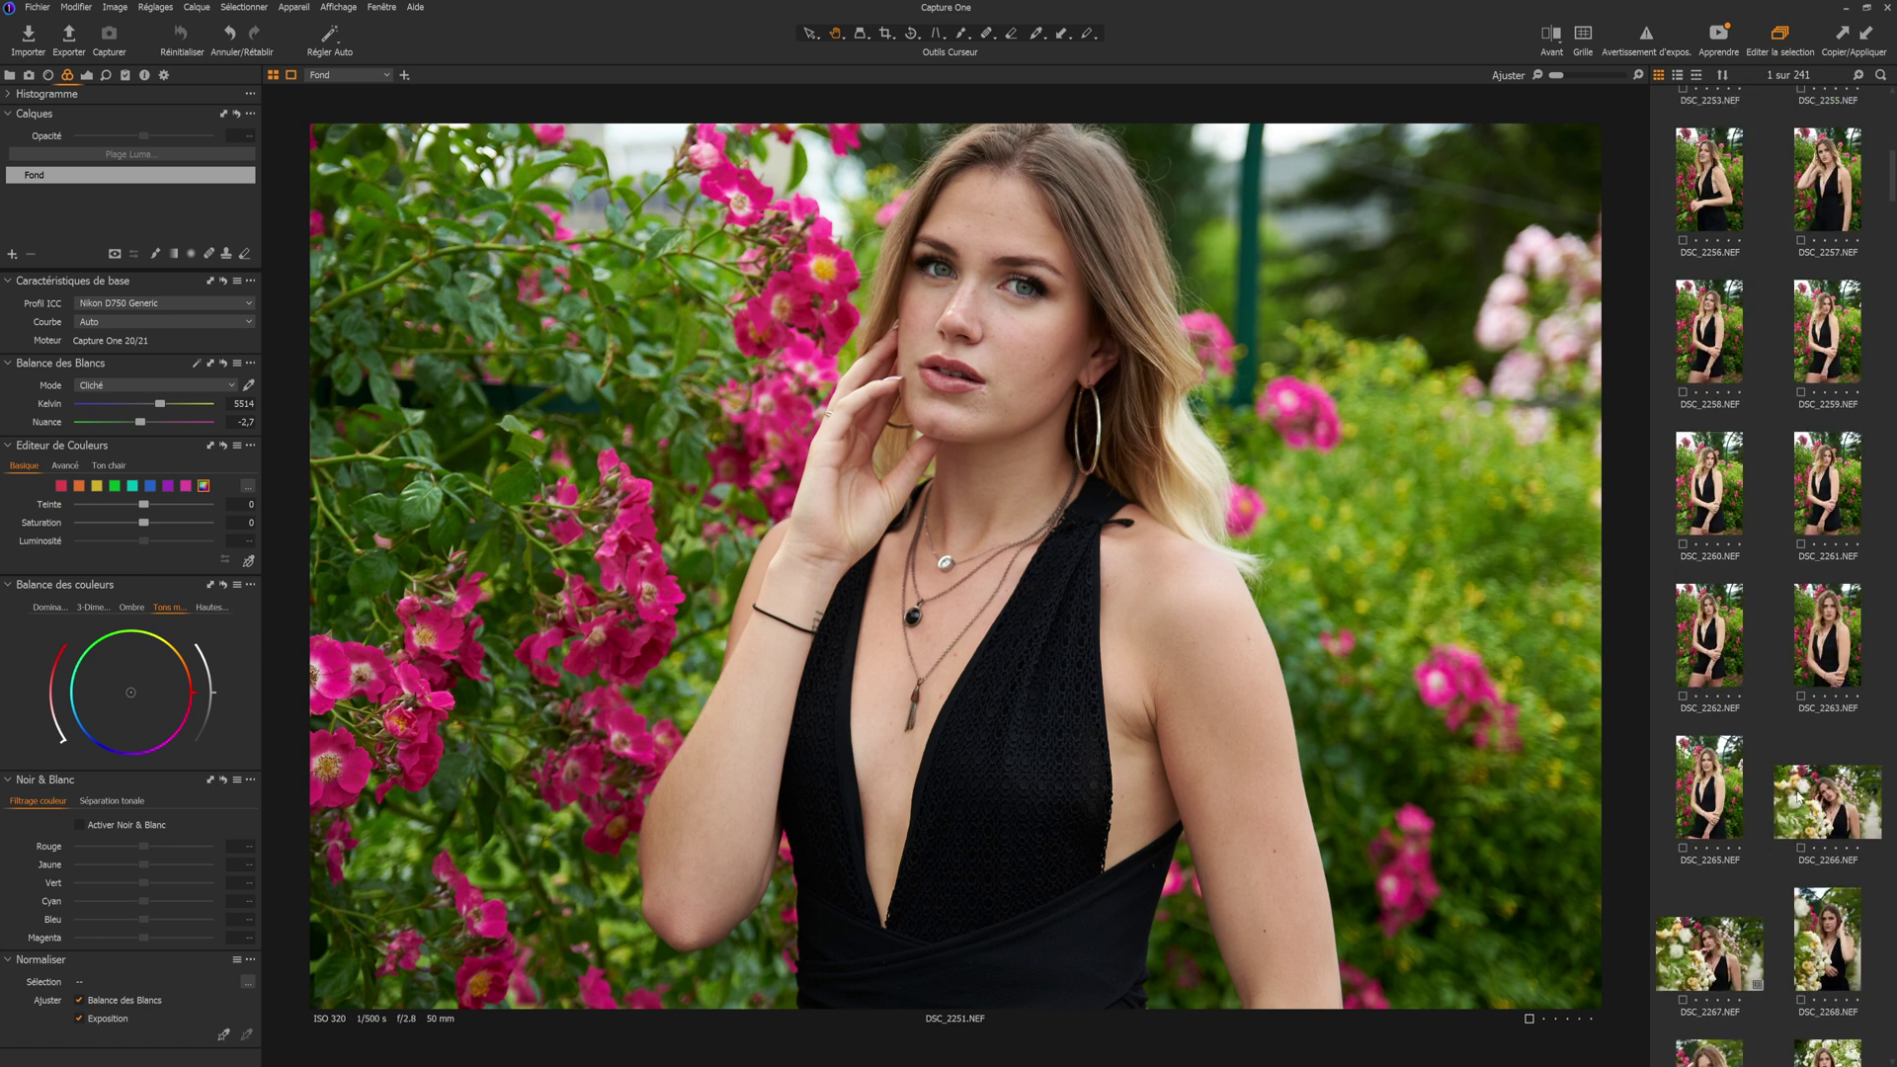
click(1826, 802)
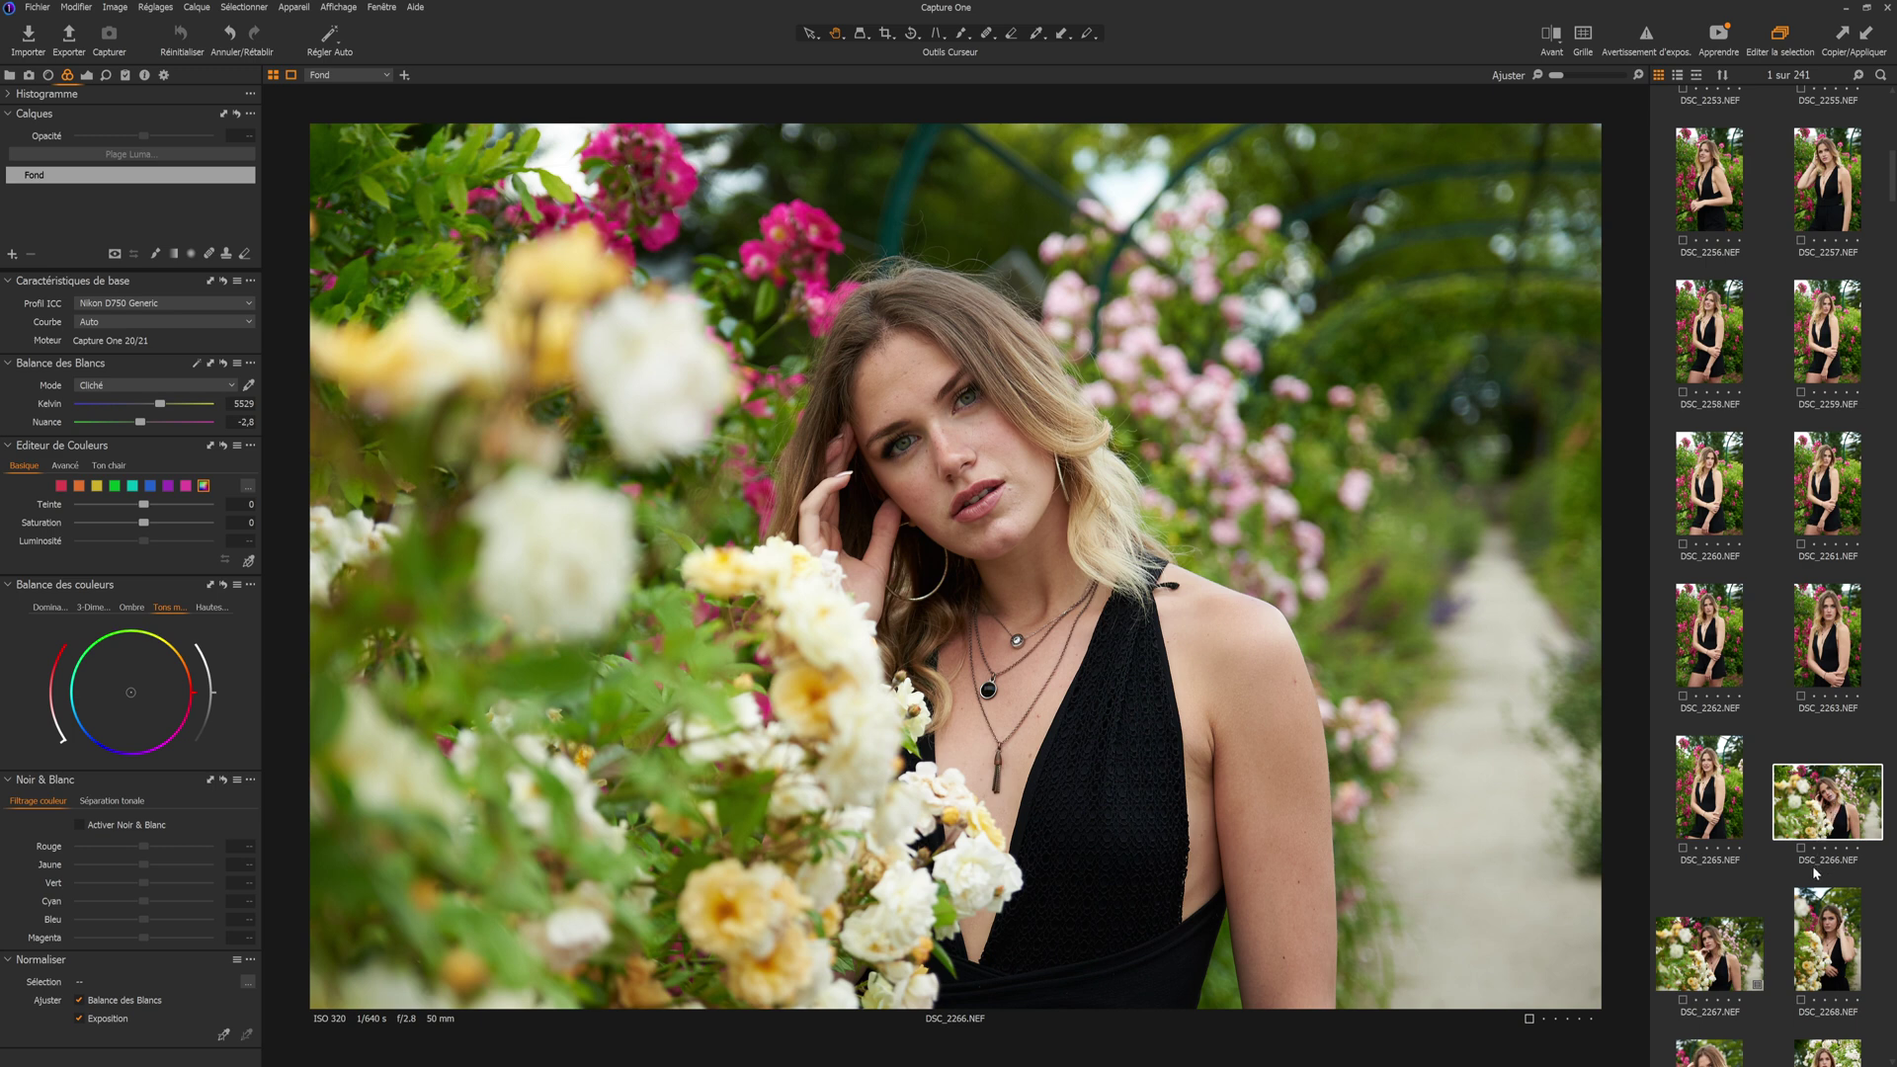
click(1747, 967)
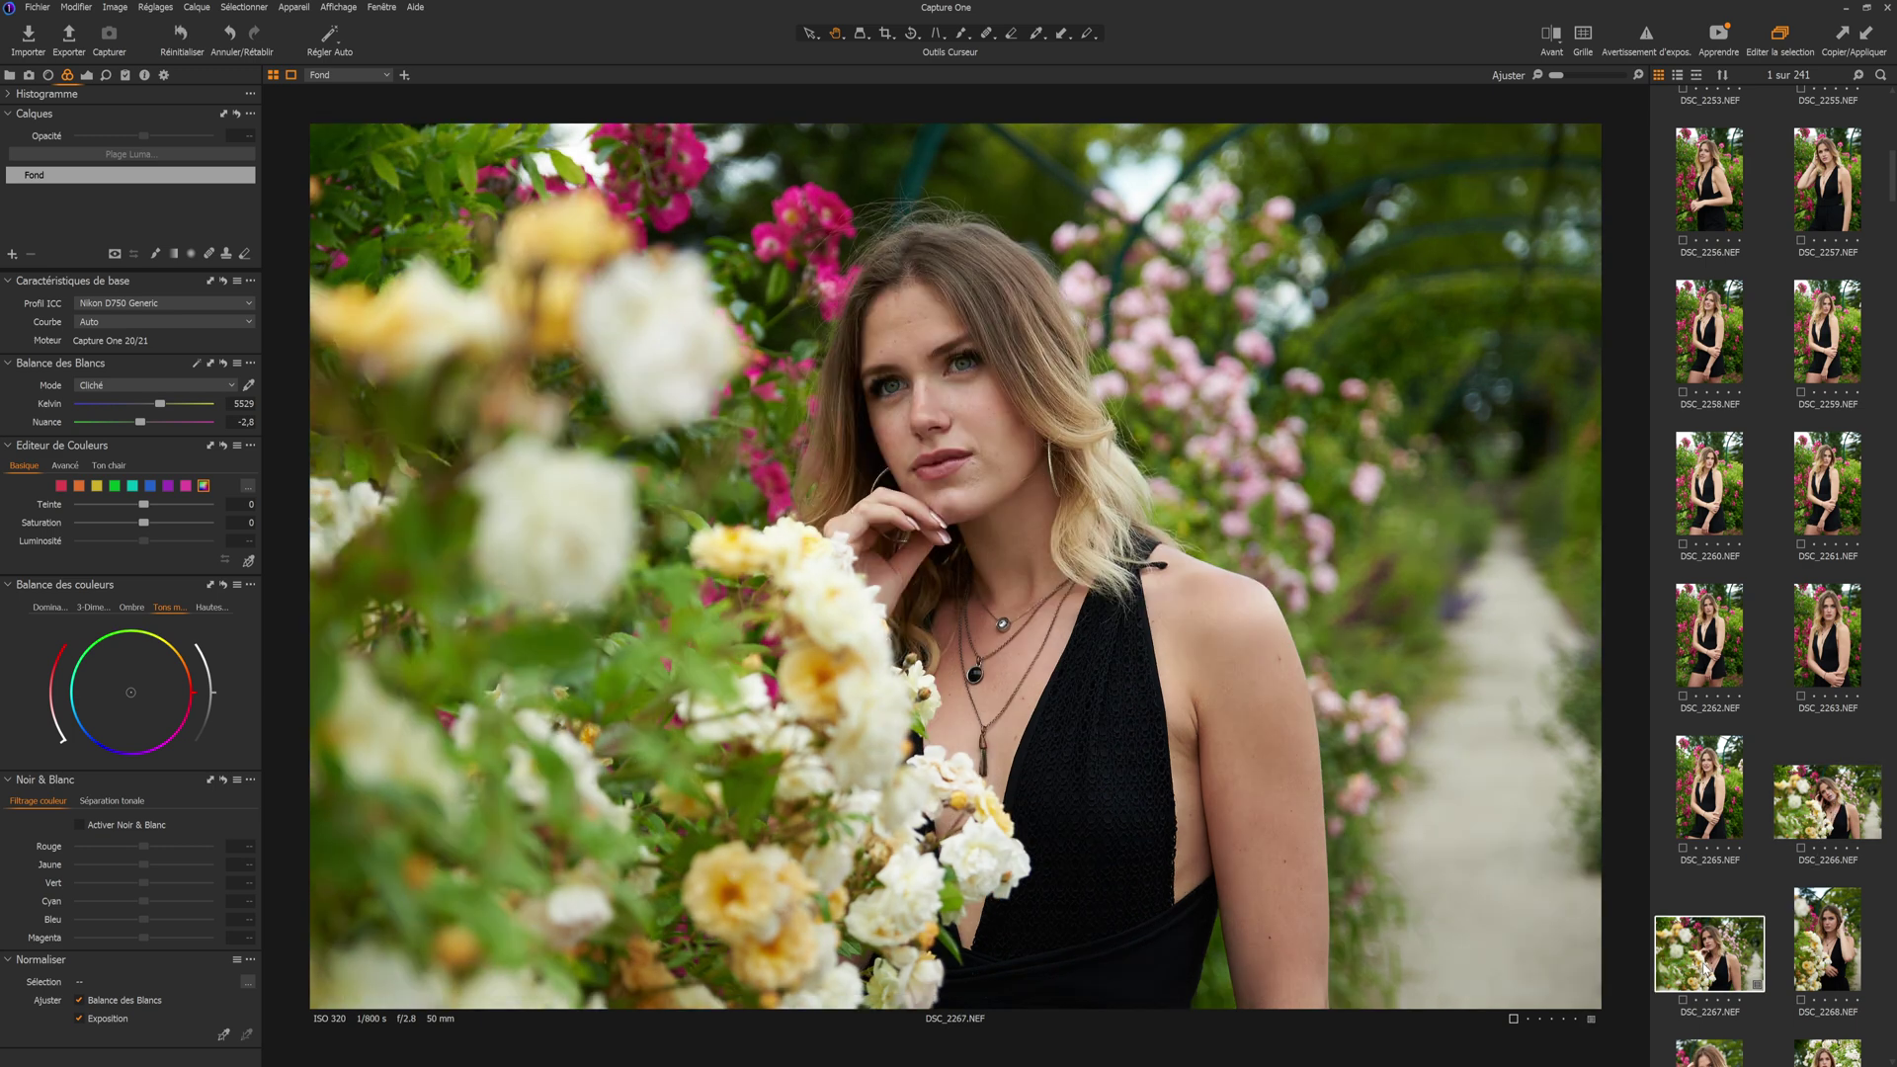
click(1808, 963)
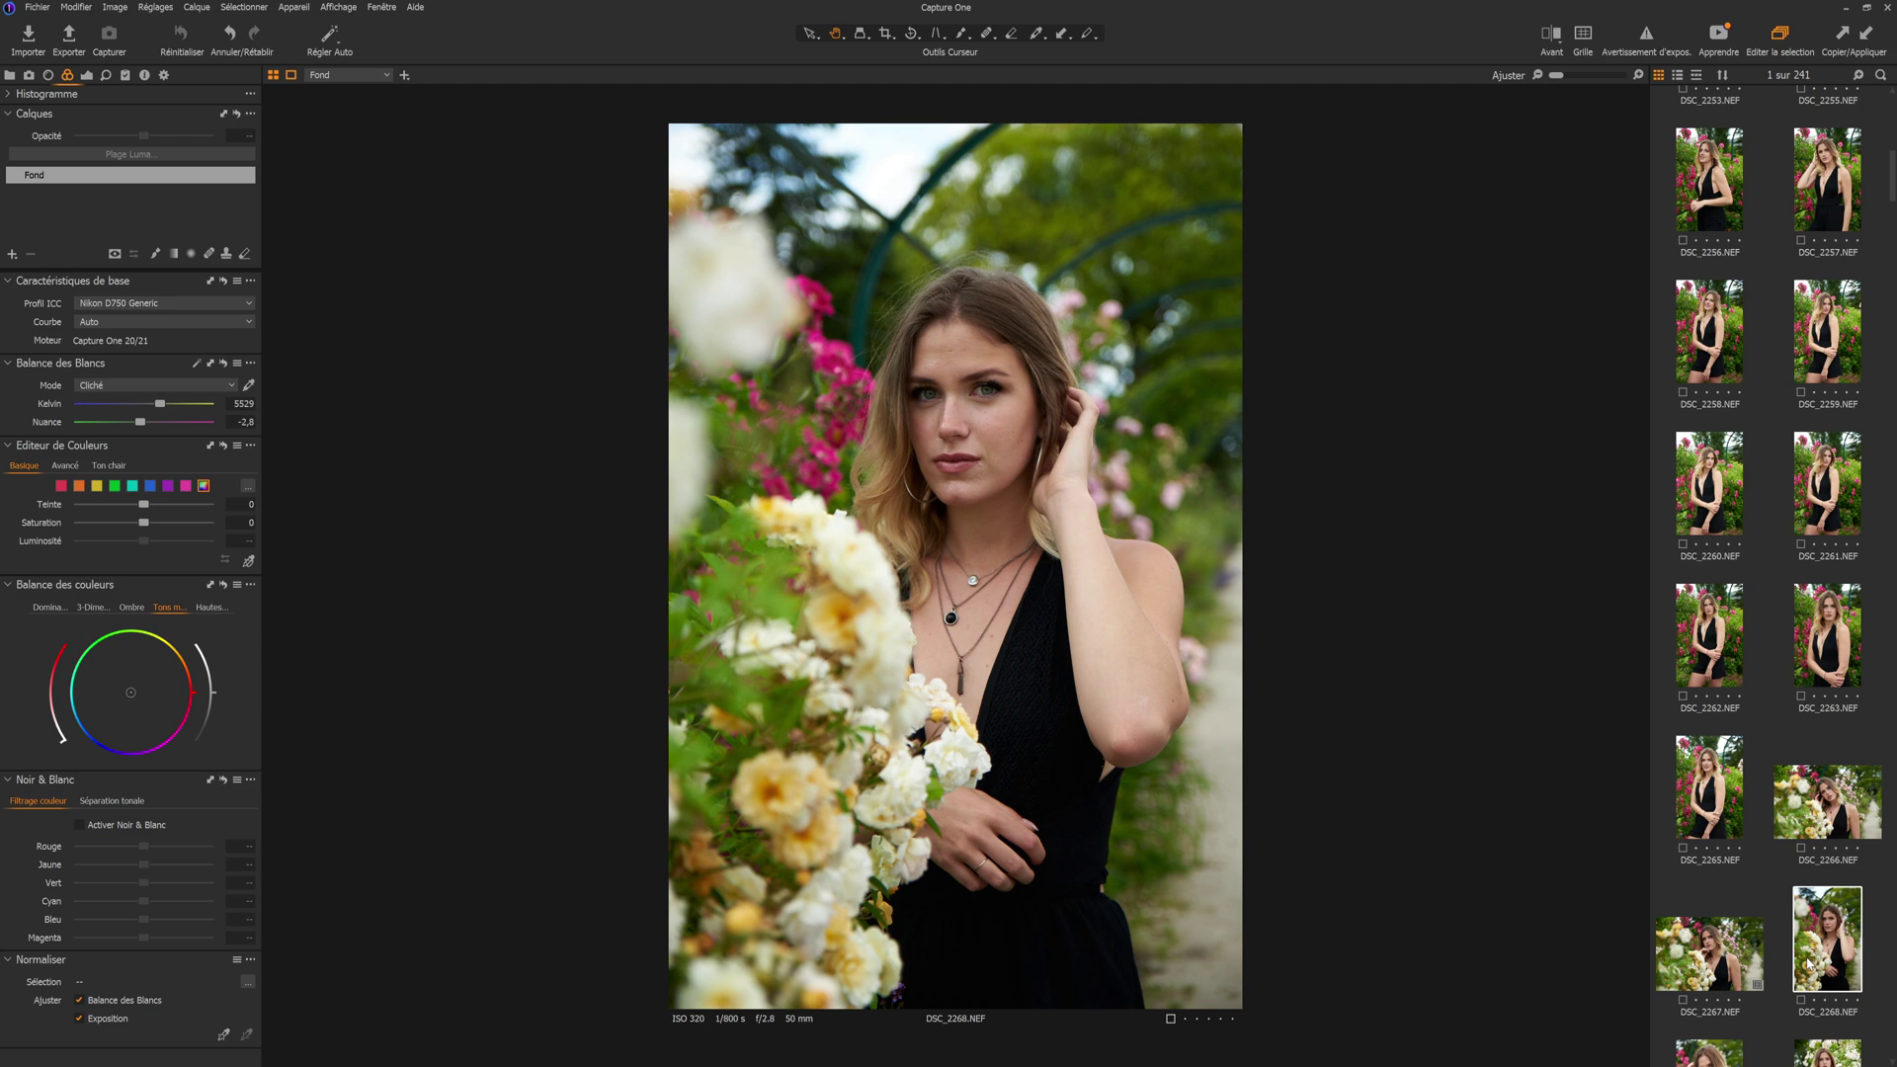
click(1736, 963)
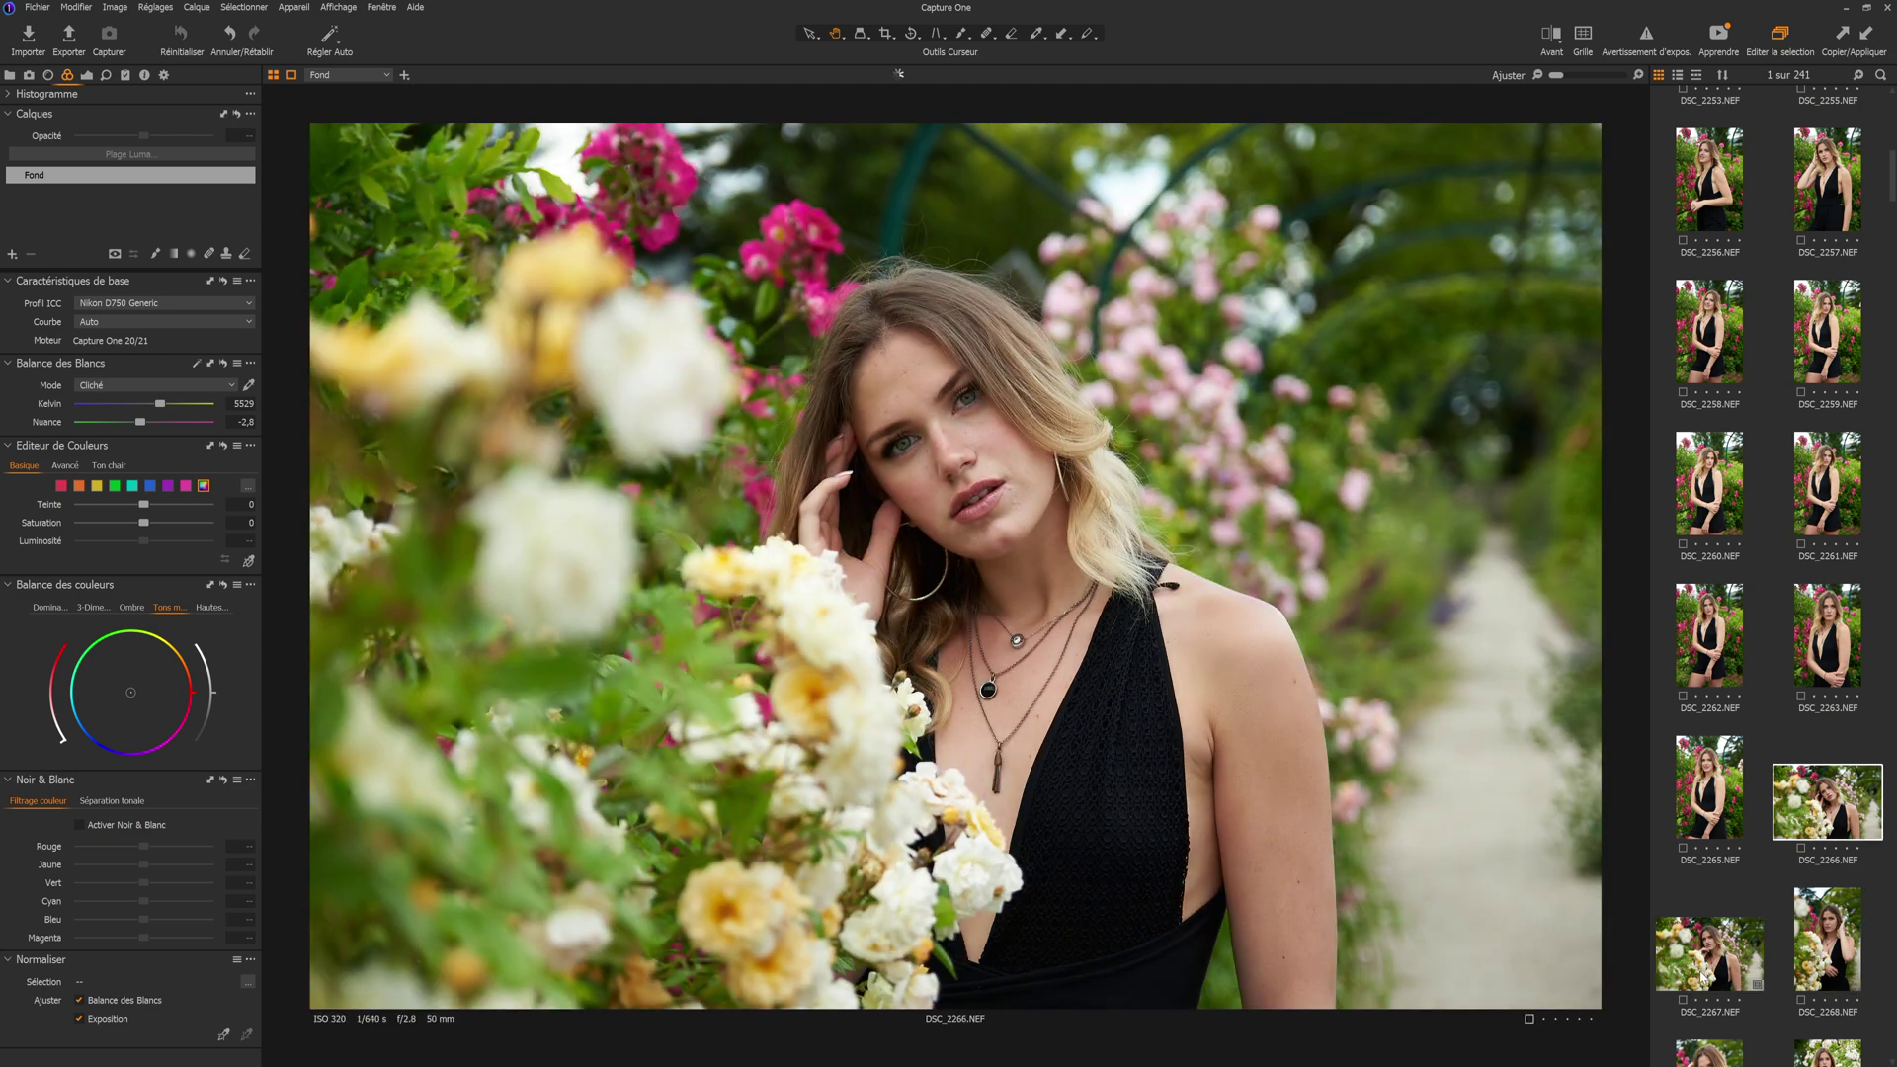
scroll(1754, 656, up, 5)
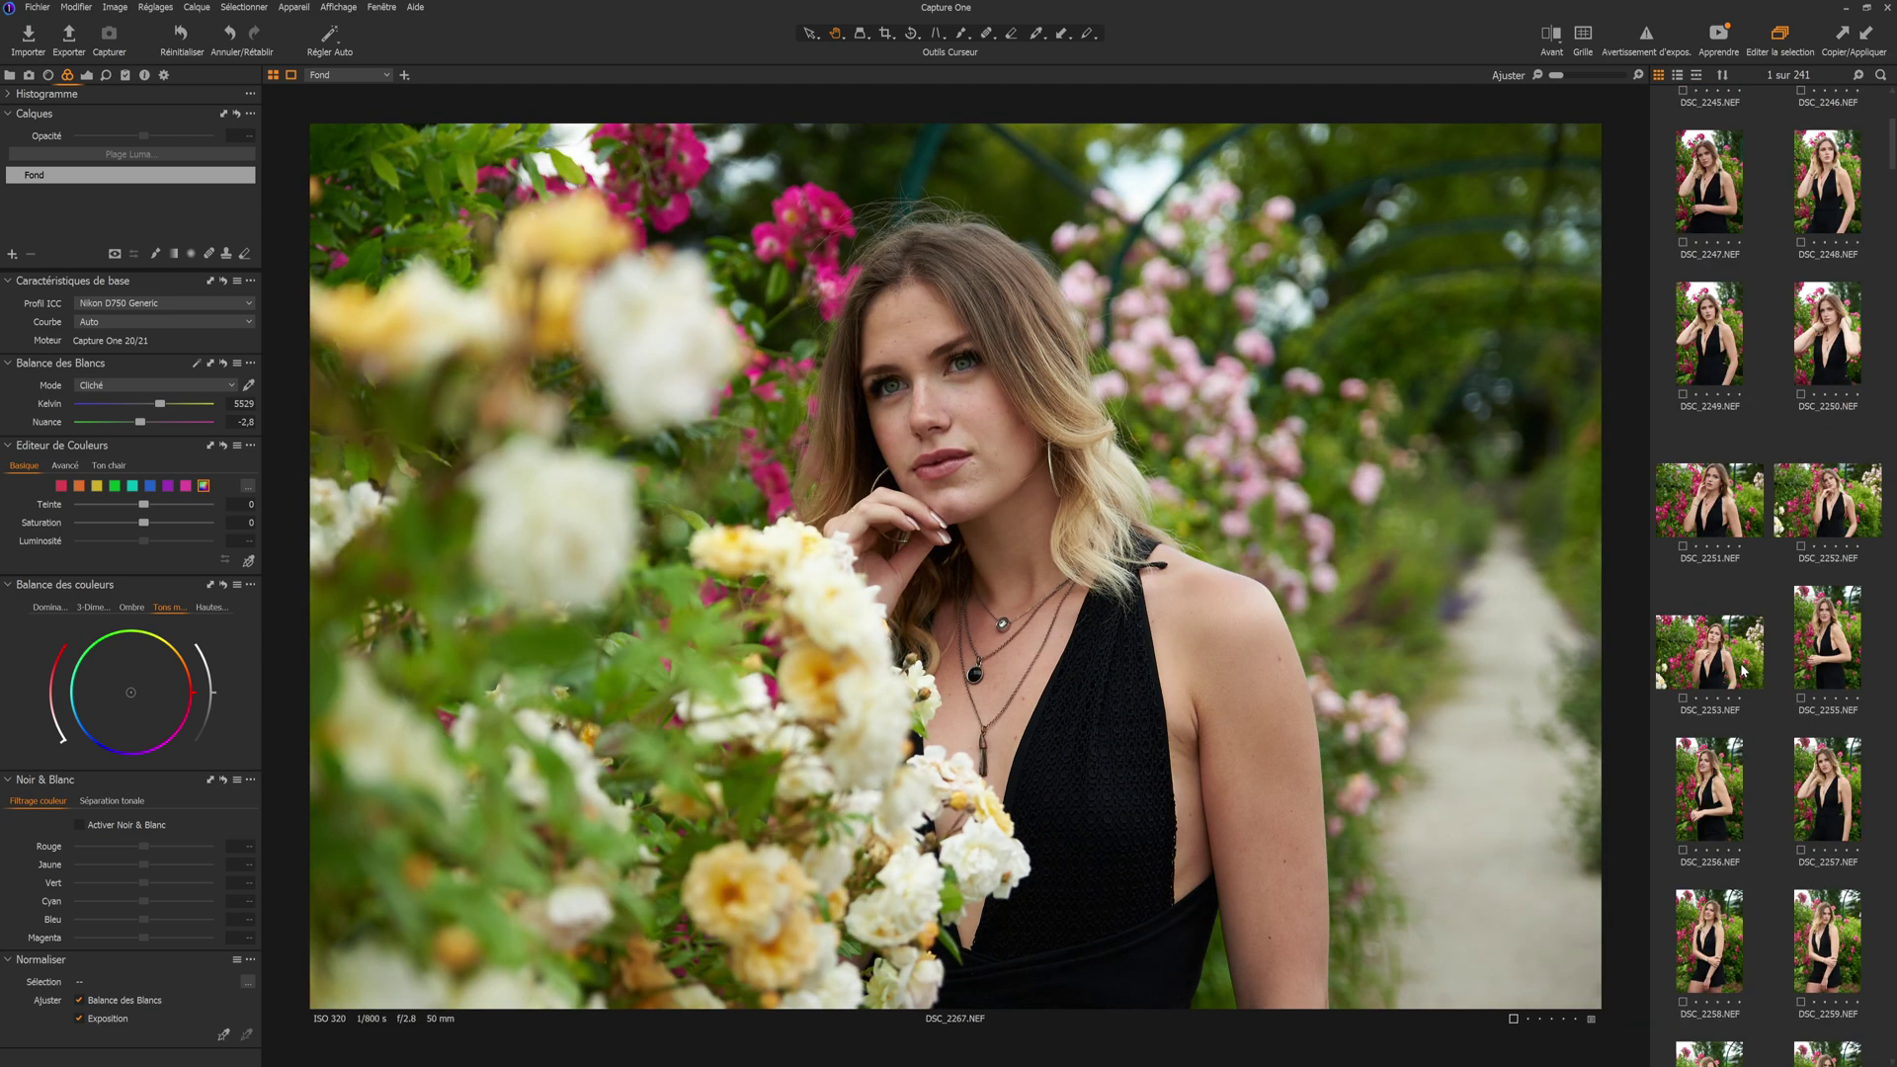
click(1823, 194)
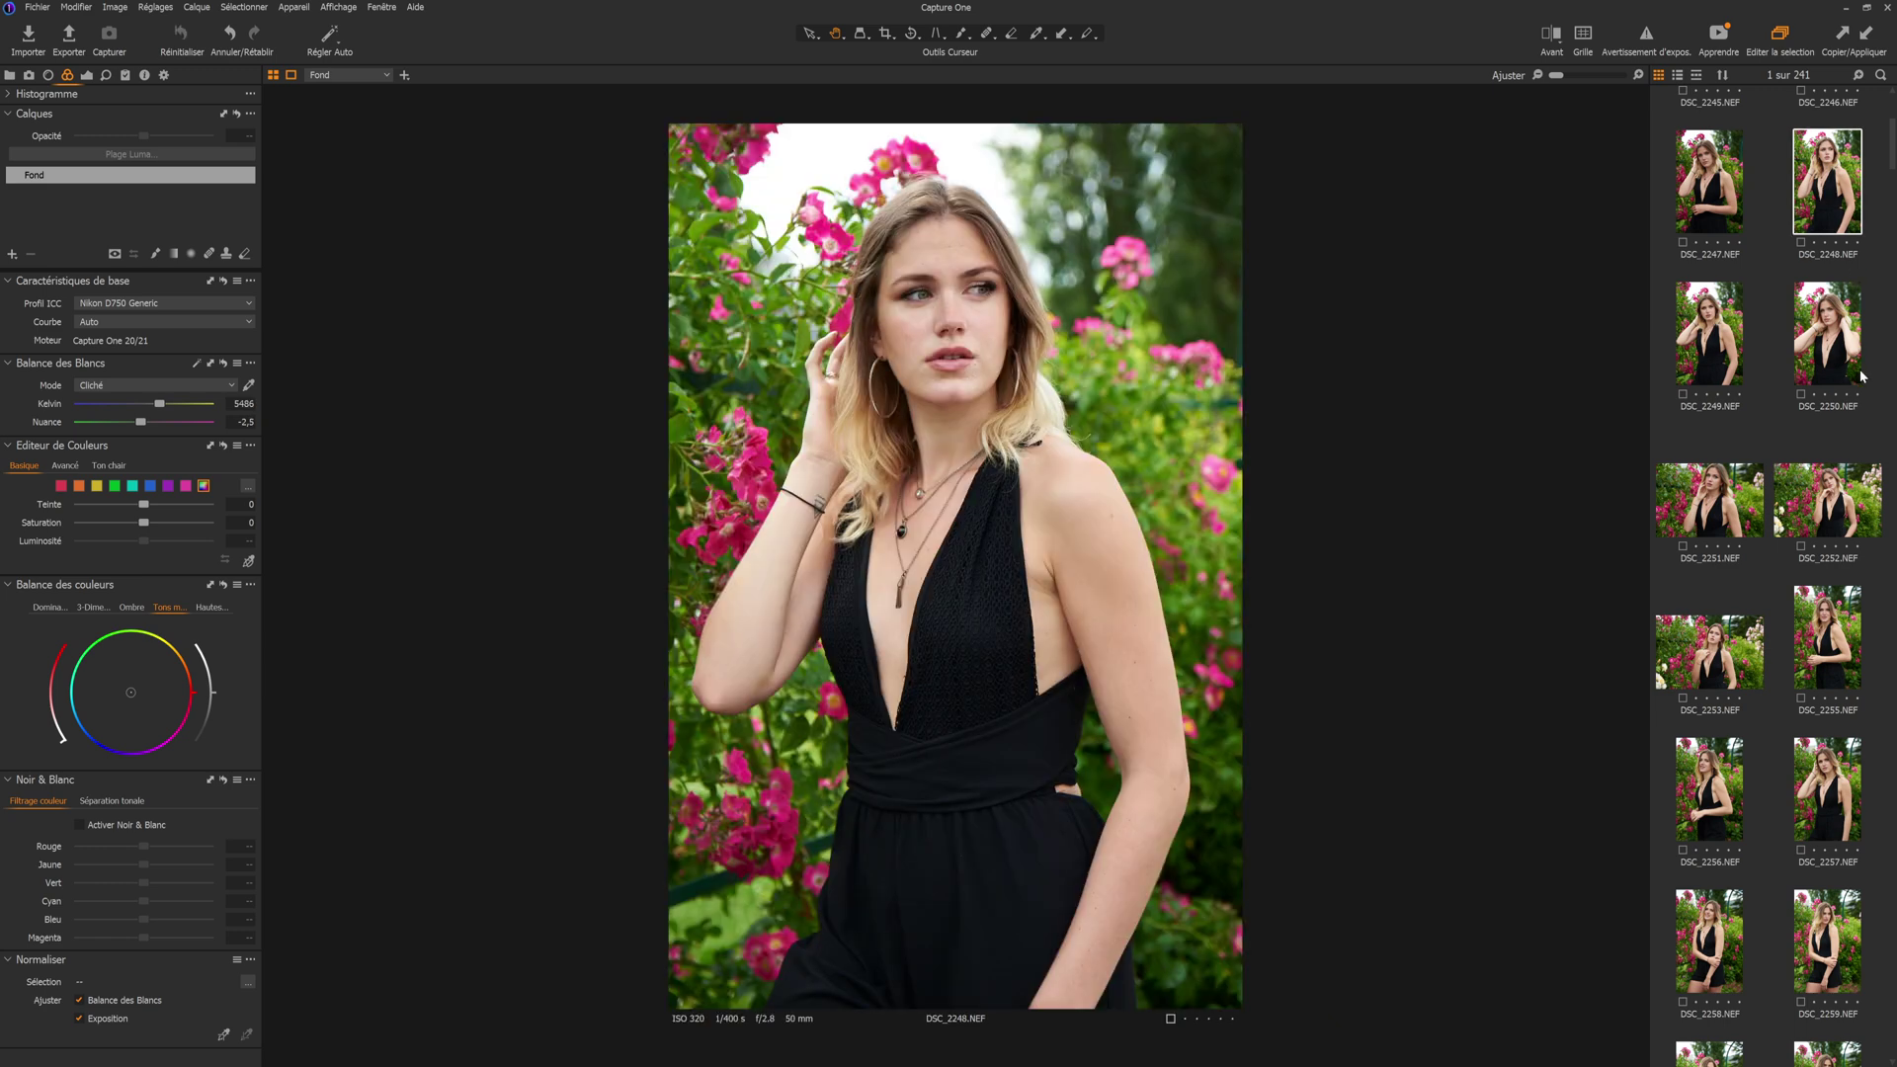
- Select DSC_2267.NEF as the image to edit and turn on the exposure warning
scroll(1825, 716, down, 8)
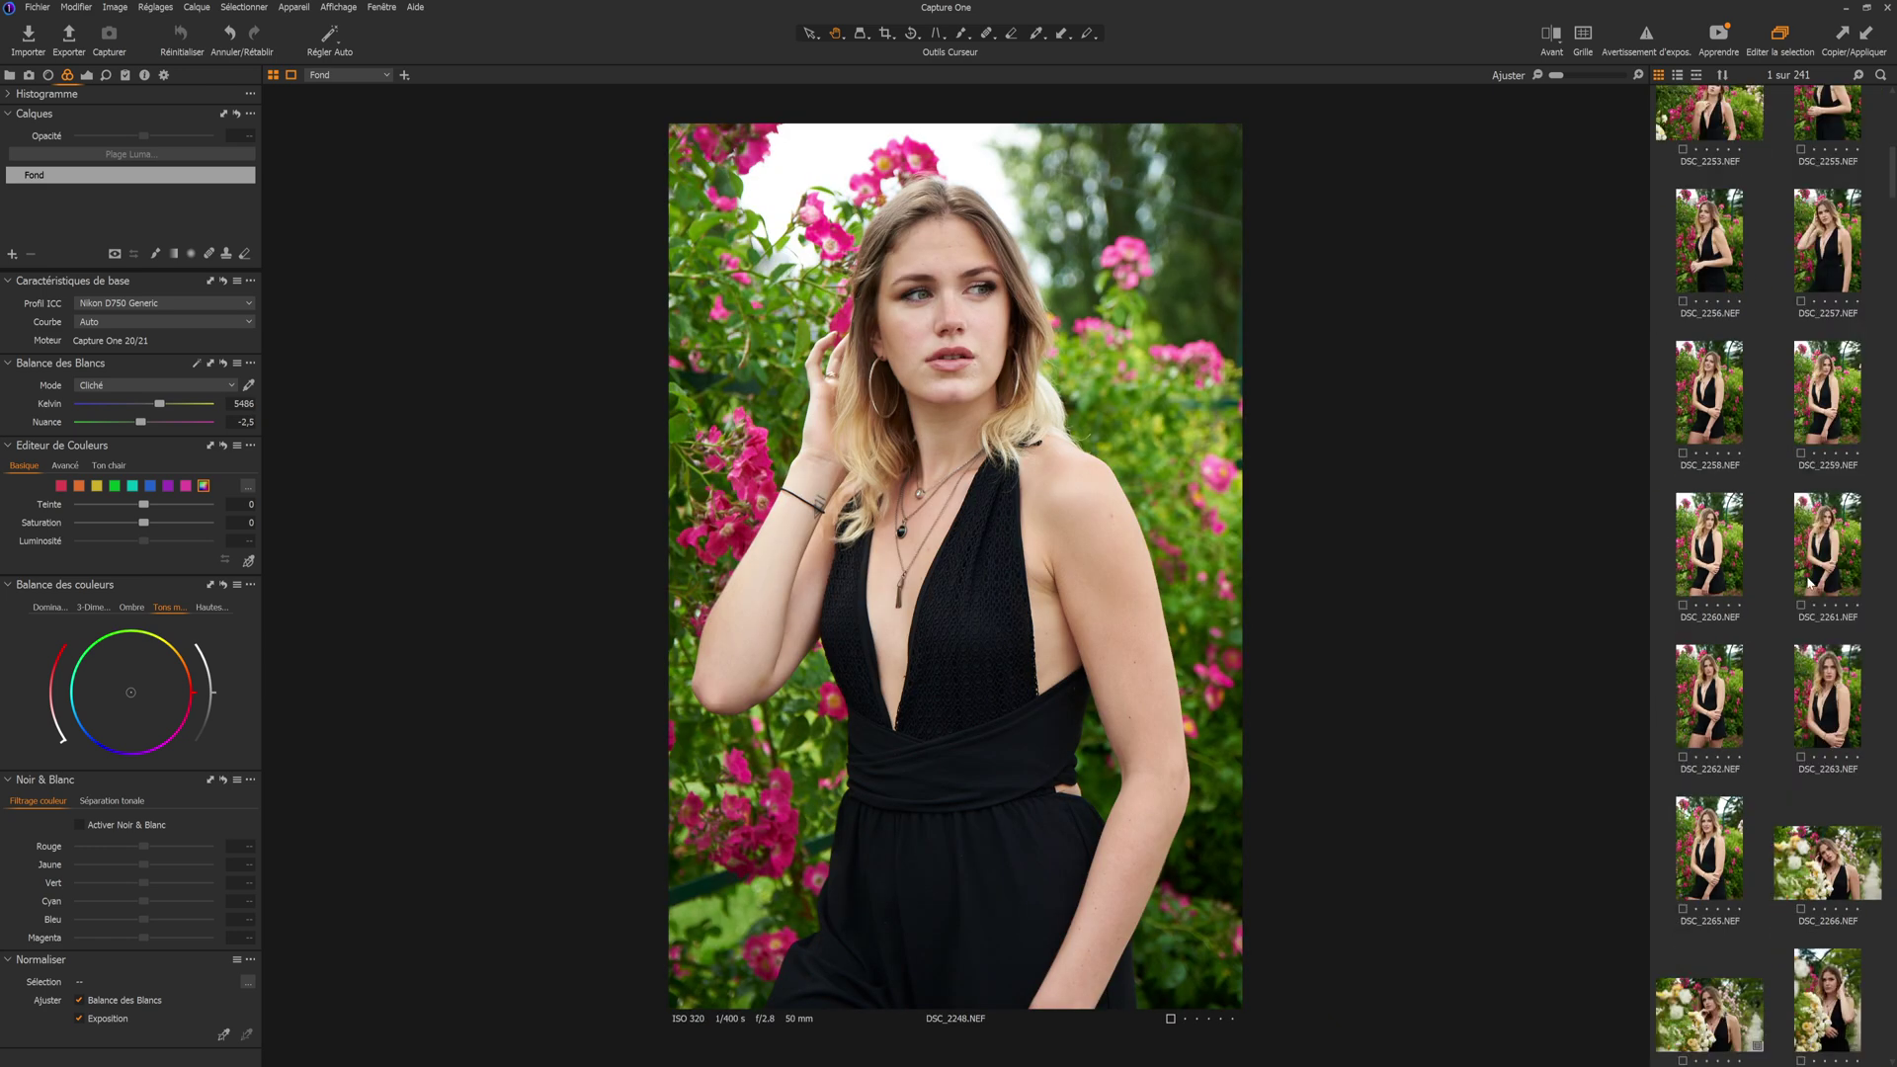
click(1709, 770)
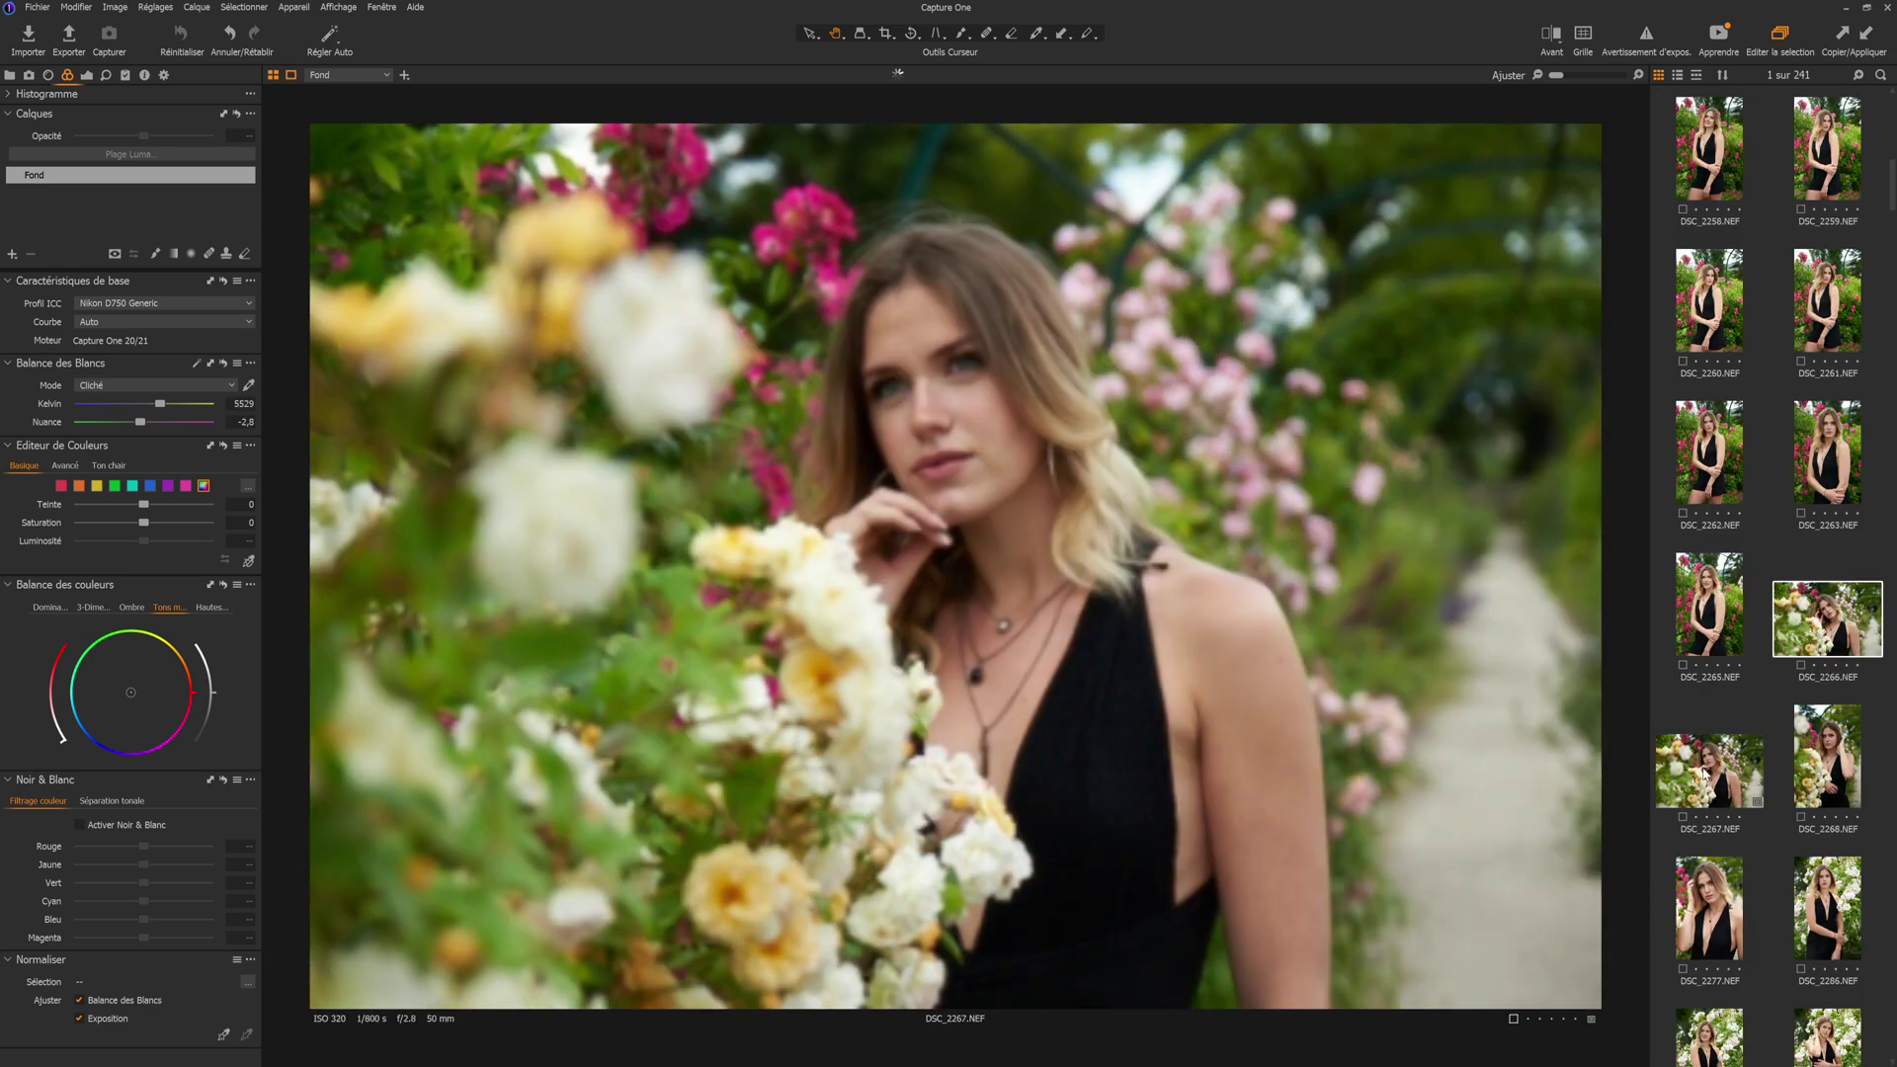
scroll(1709, 691, up, 2)
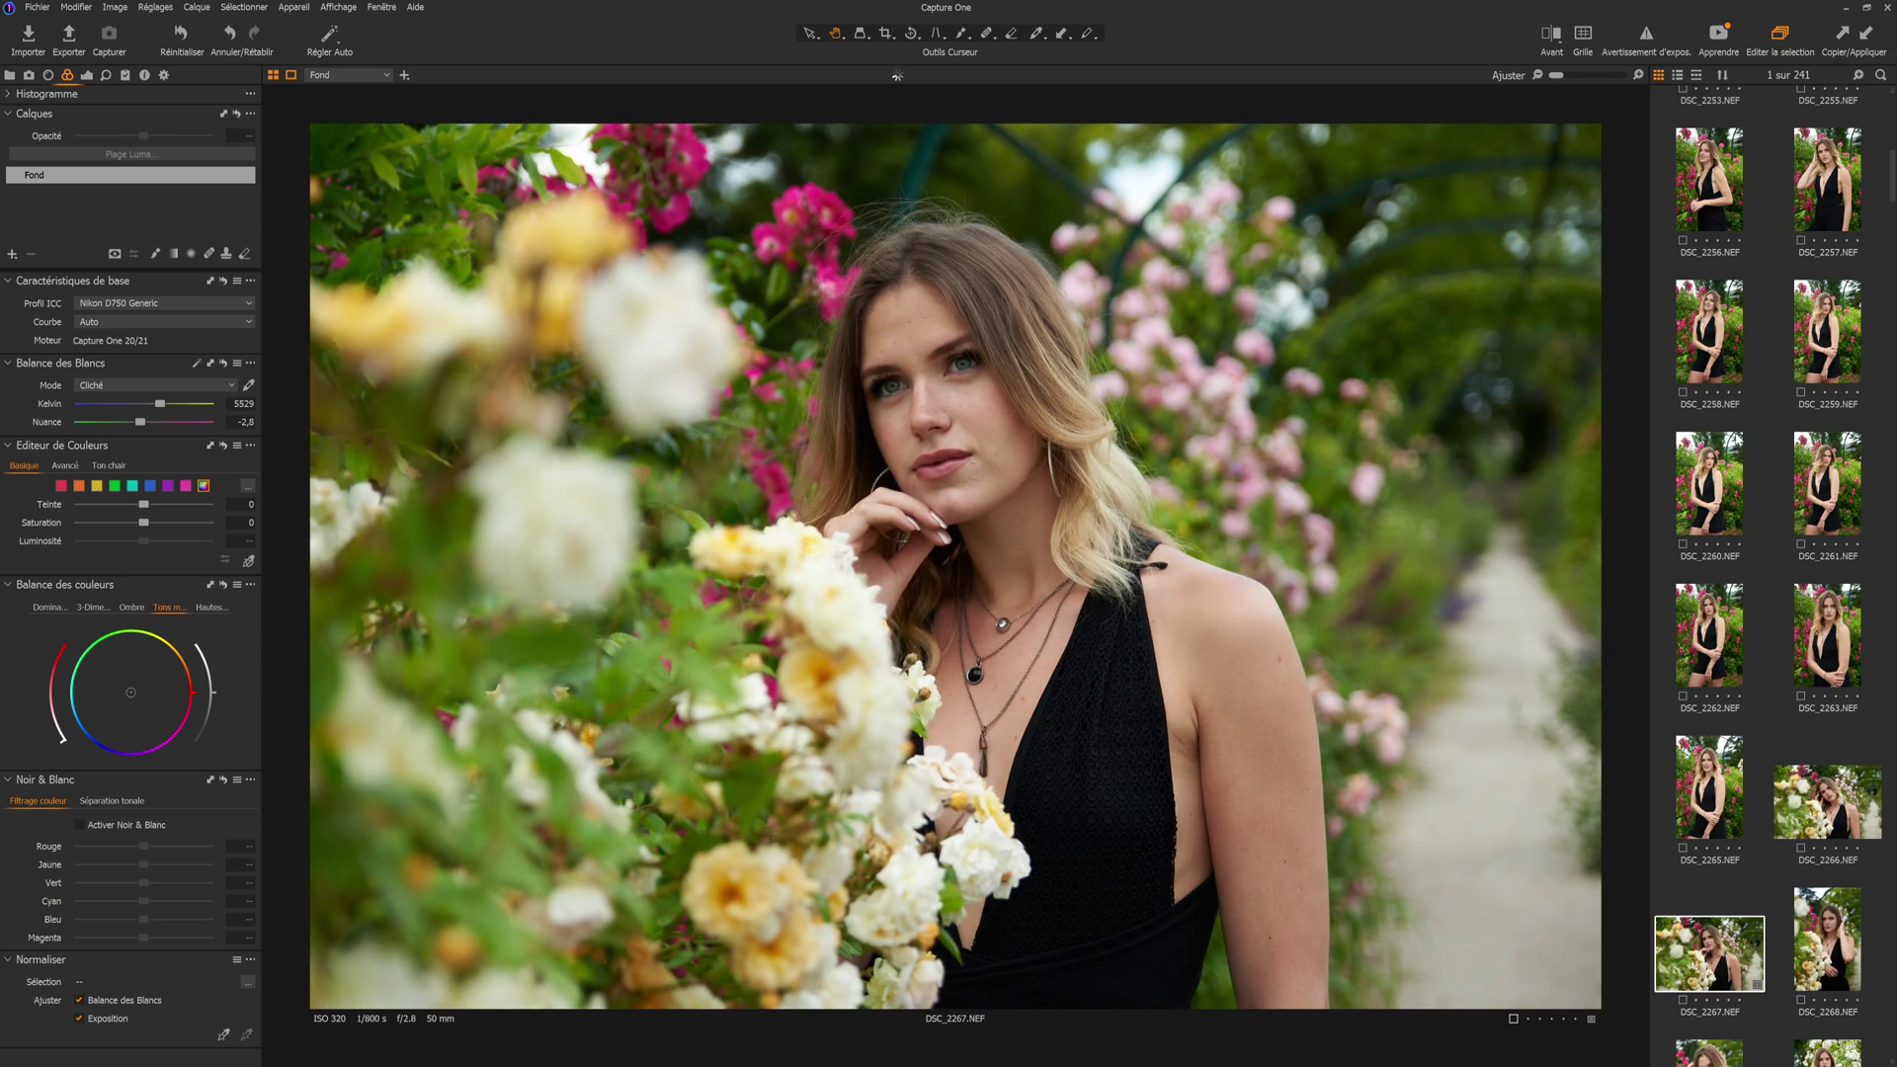
click(1646, 39)
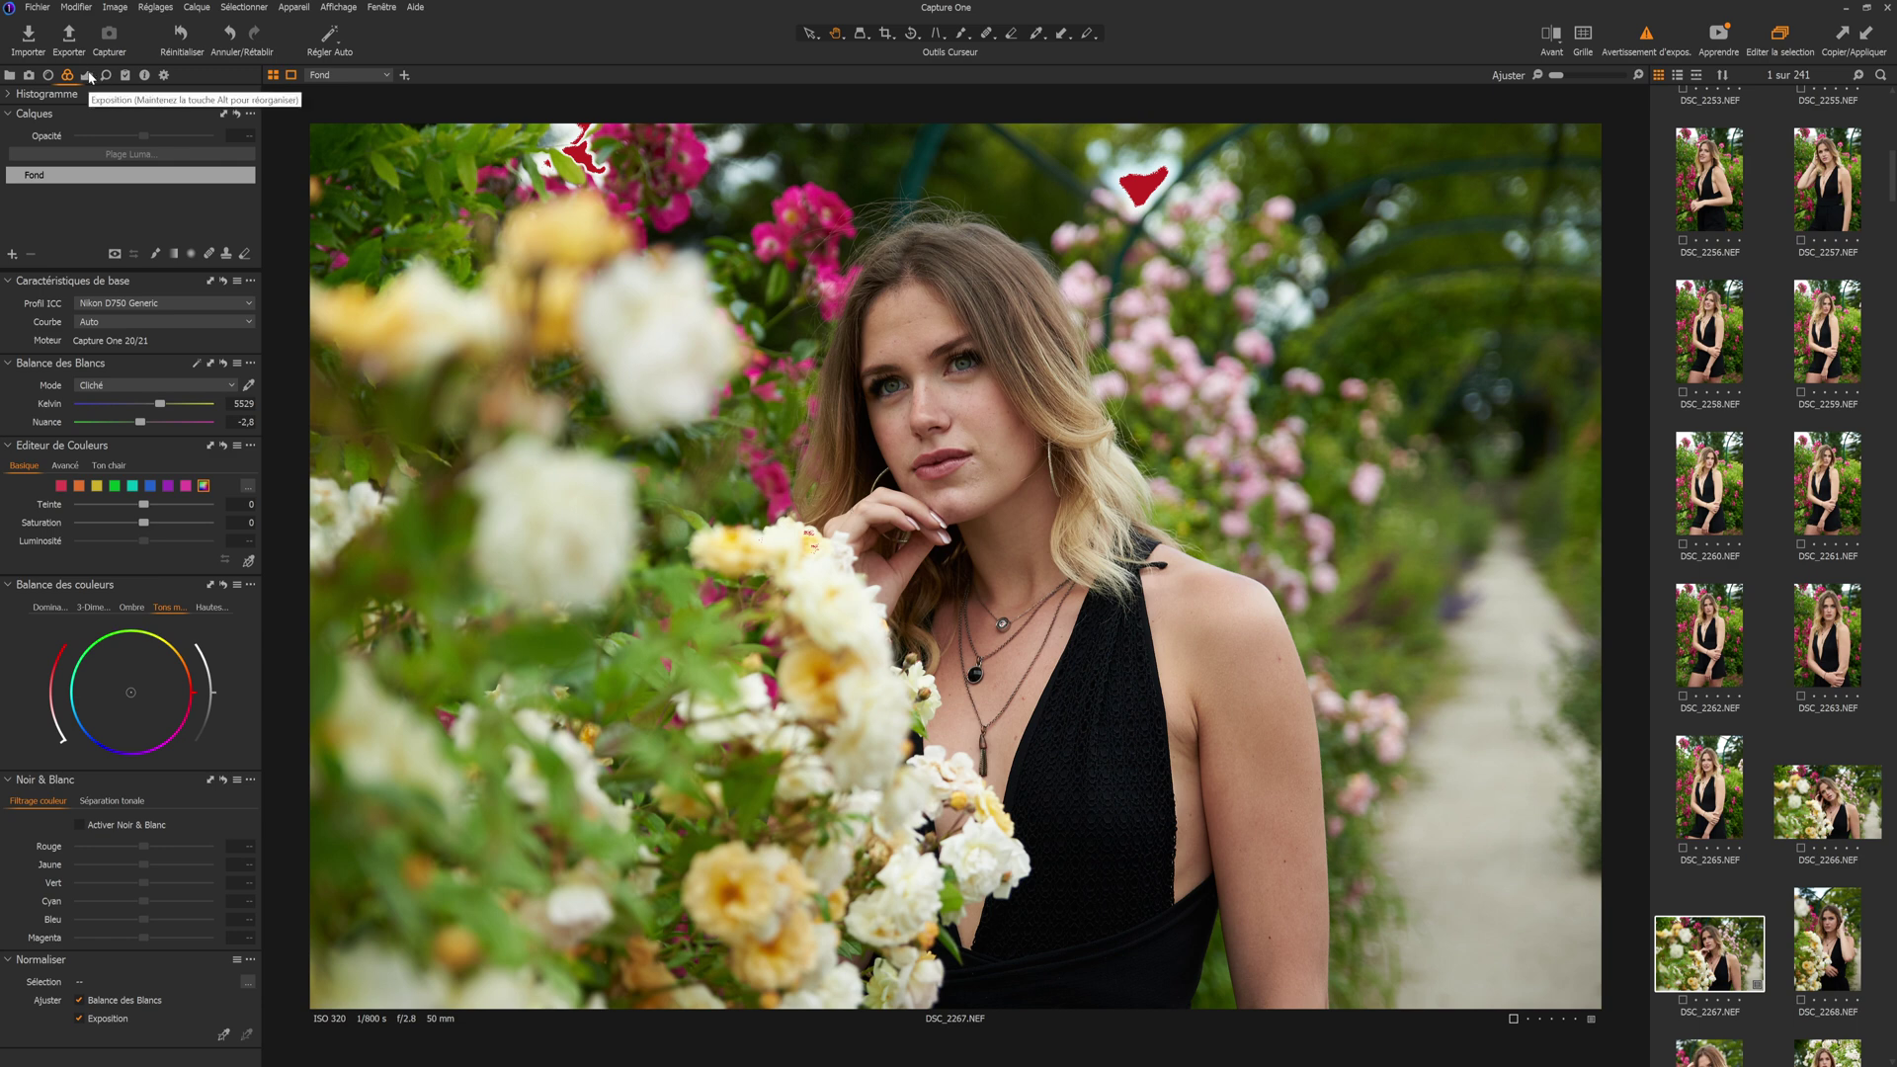
- Set the High Dynamic Range highlights of DSC_2267.NEF to -84 and its shadows to 0
click(88, 75)
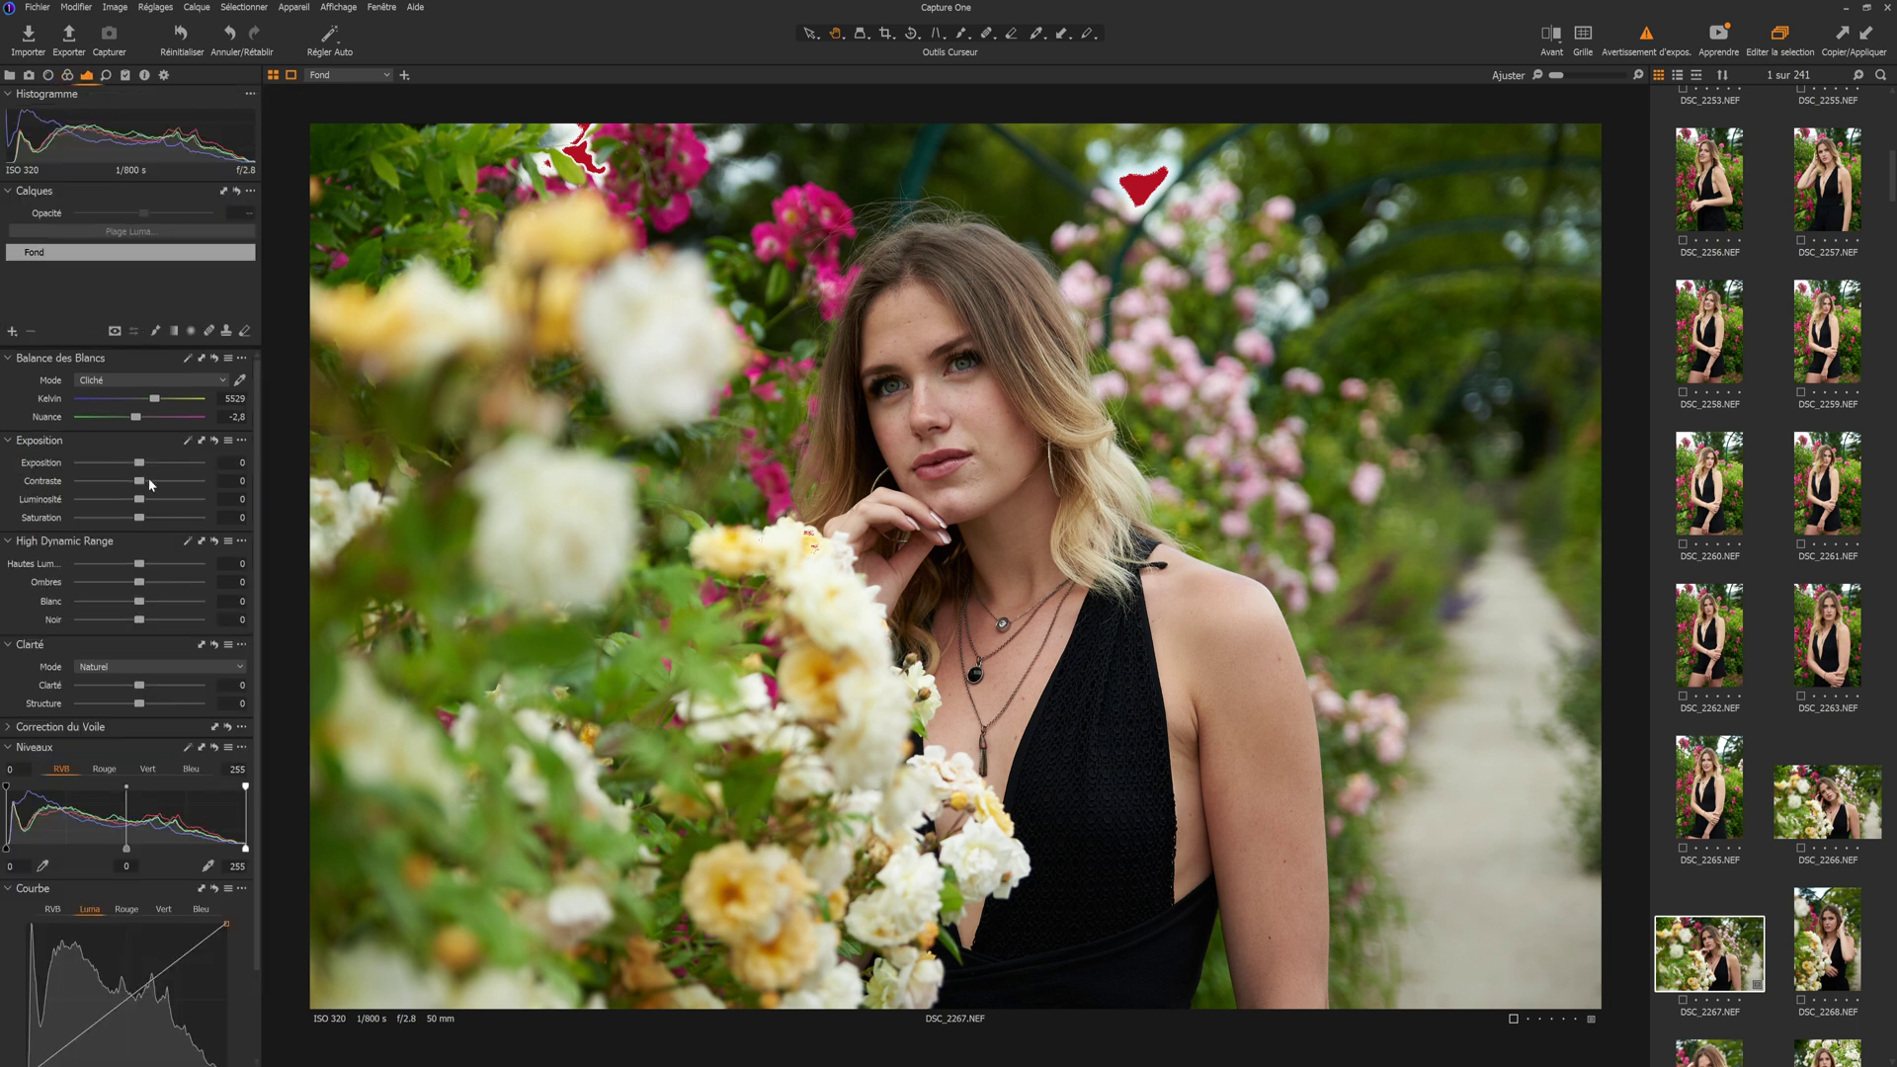
drag(141, 563, 94, 562)
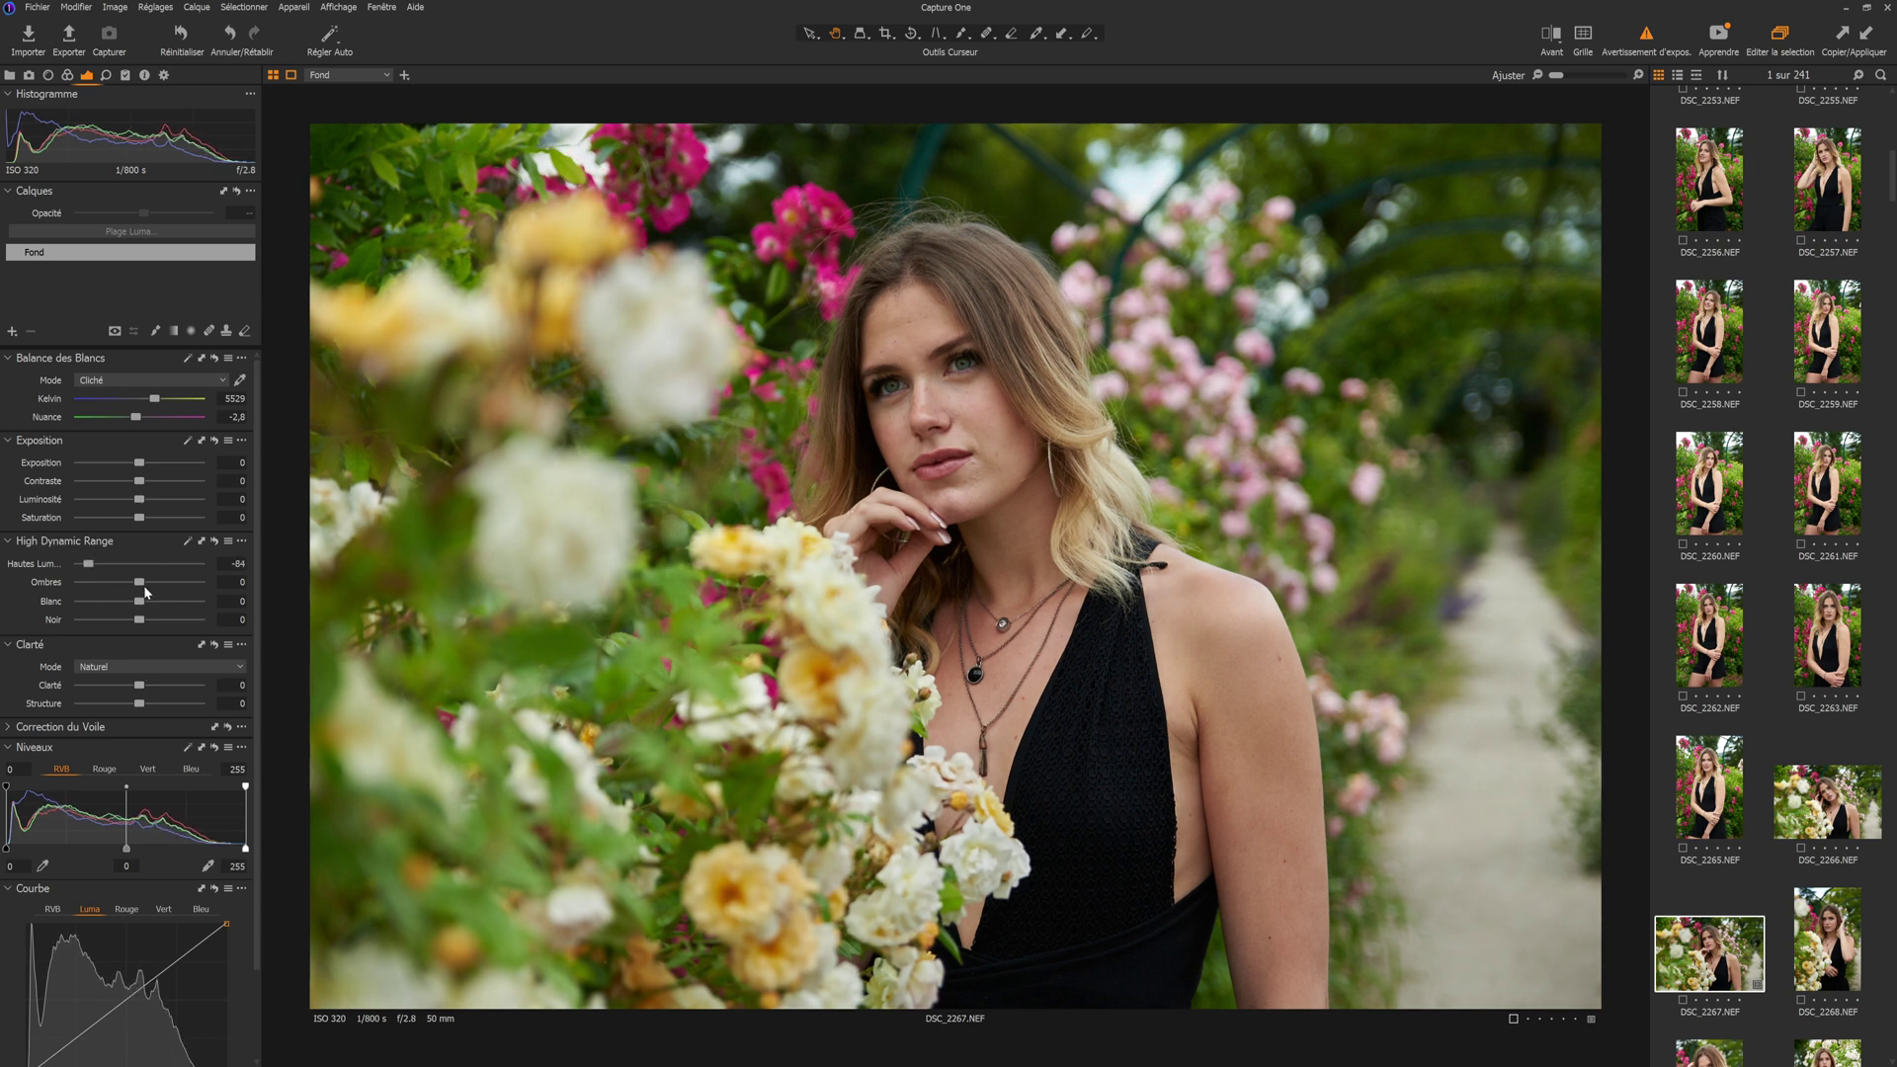
drag(141, 582, 145, 585)
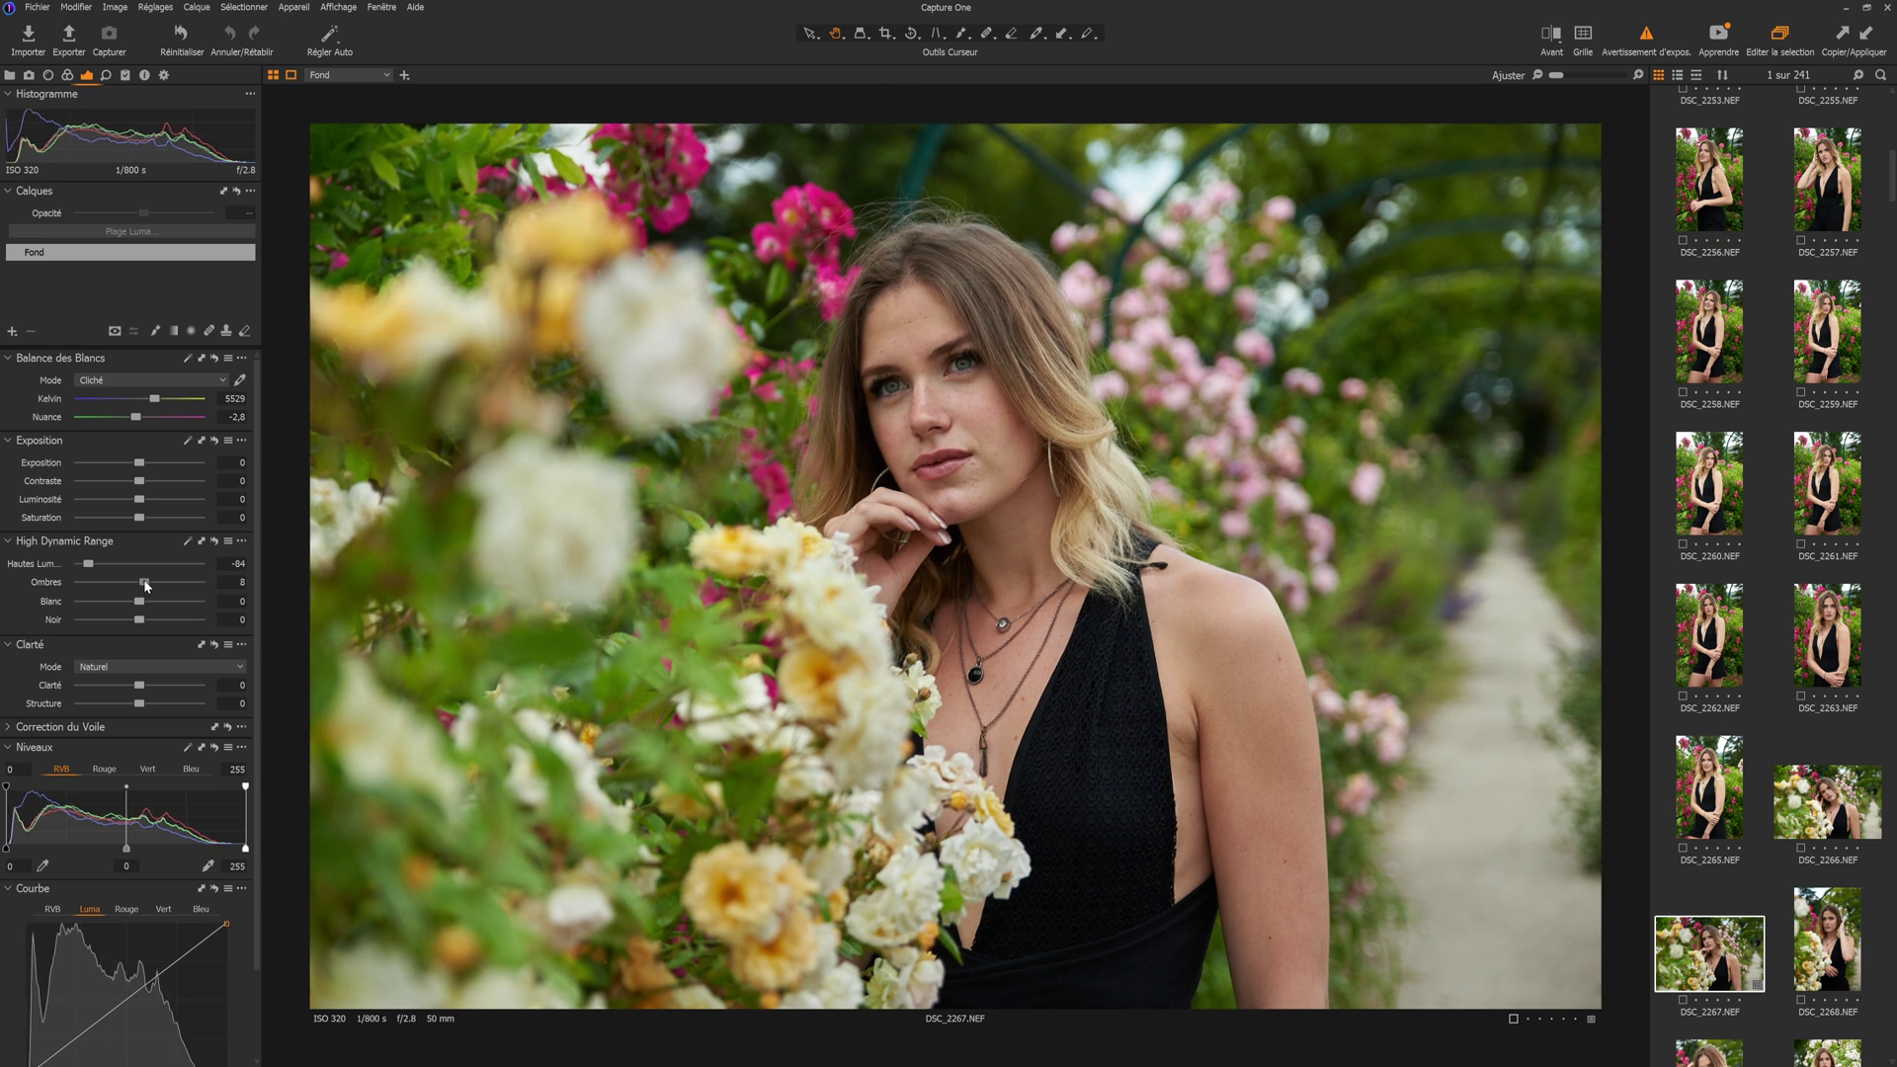
double_click(145, 585)
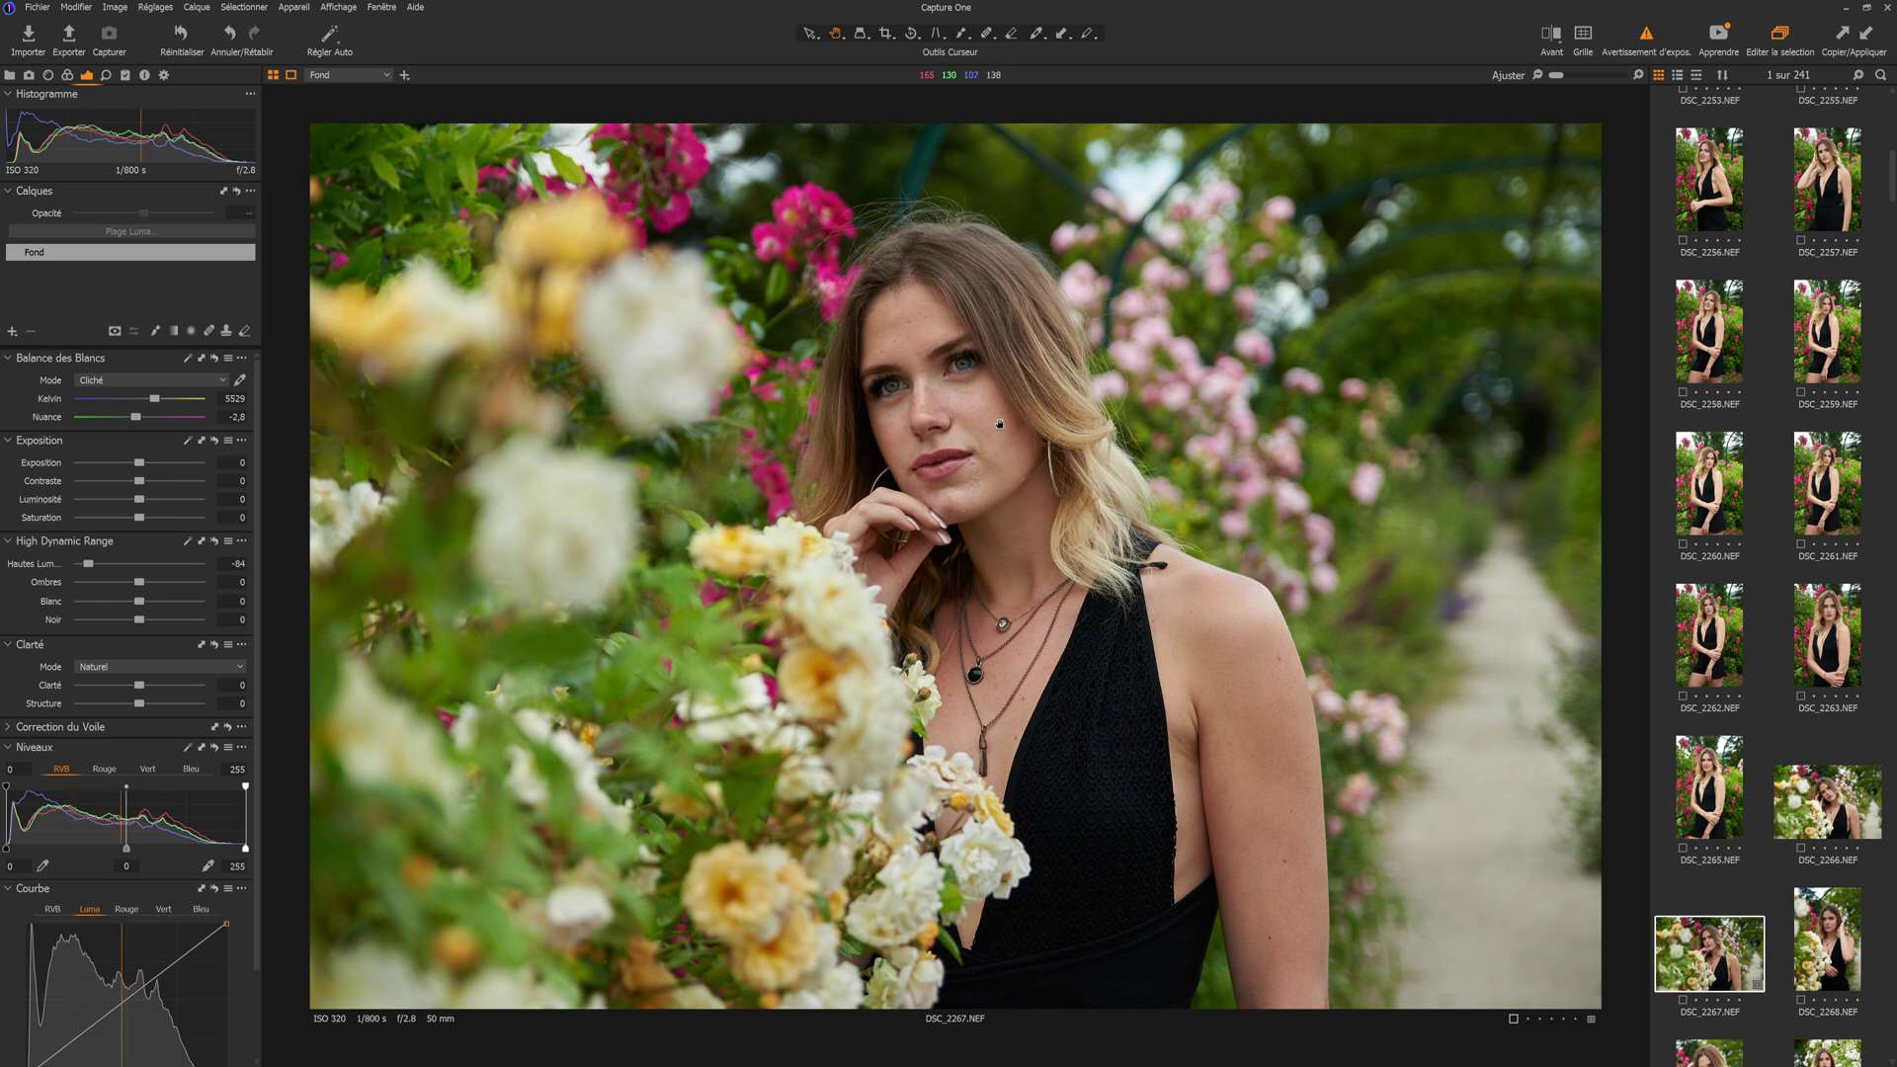
drag(999, 424, 988, 425)
- Copy the adjustments of DSC_2267.NEF and apply them to DSC_2266.NEF
click(1843, 40)
click(1816, 822)
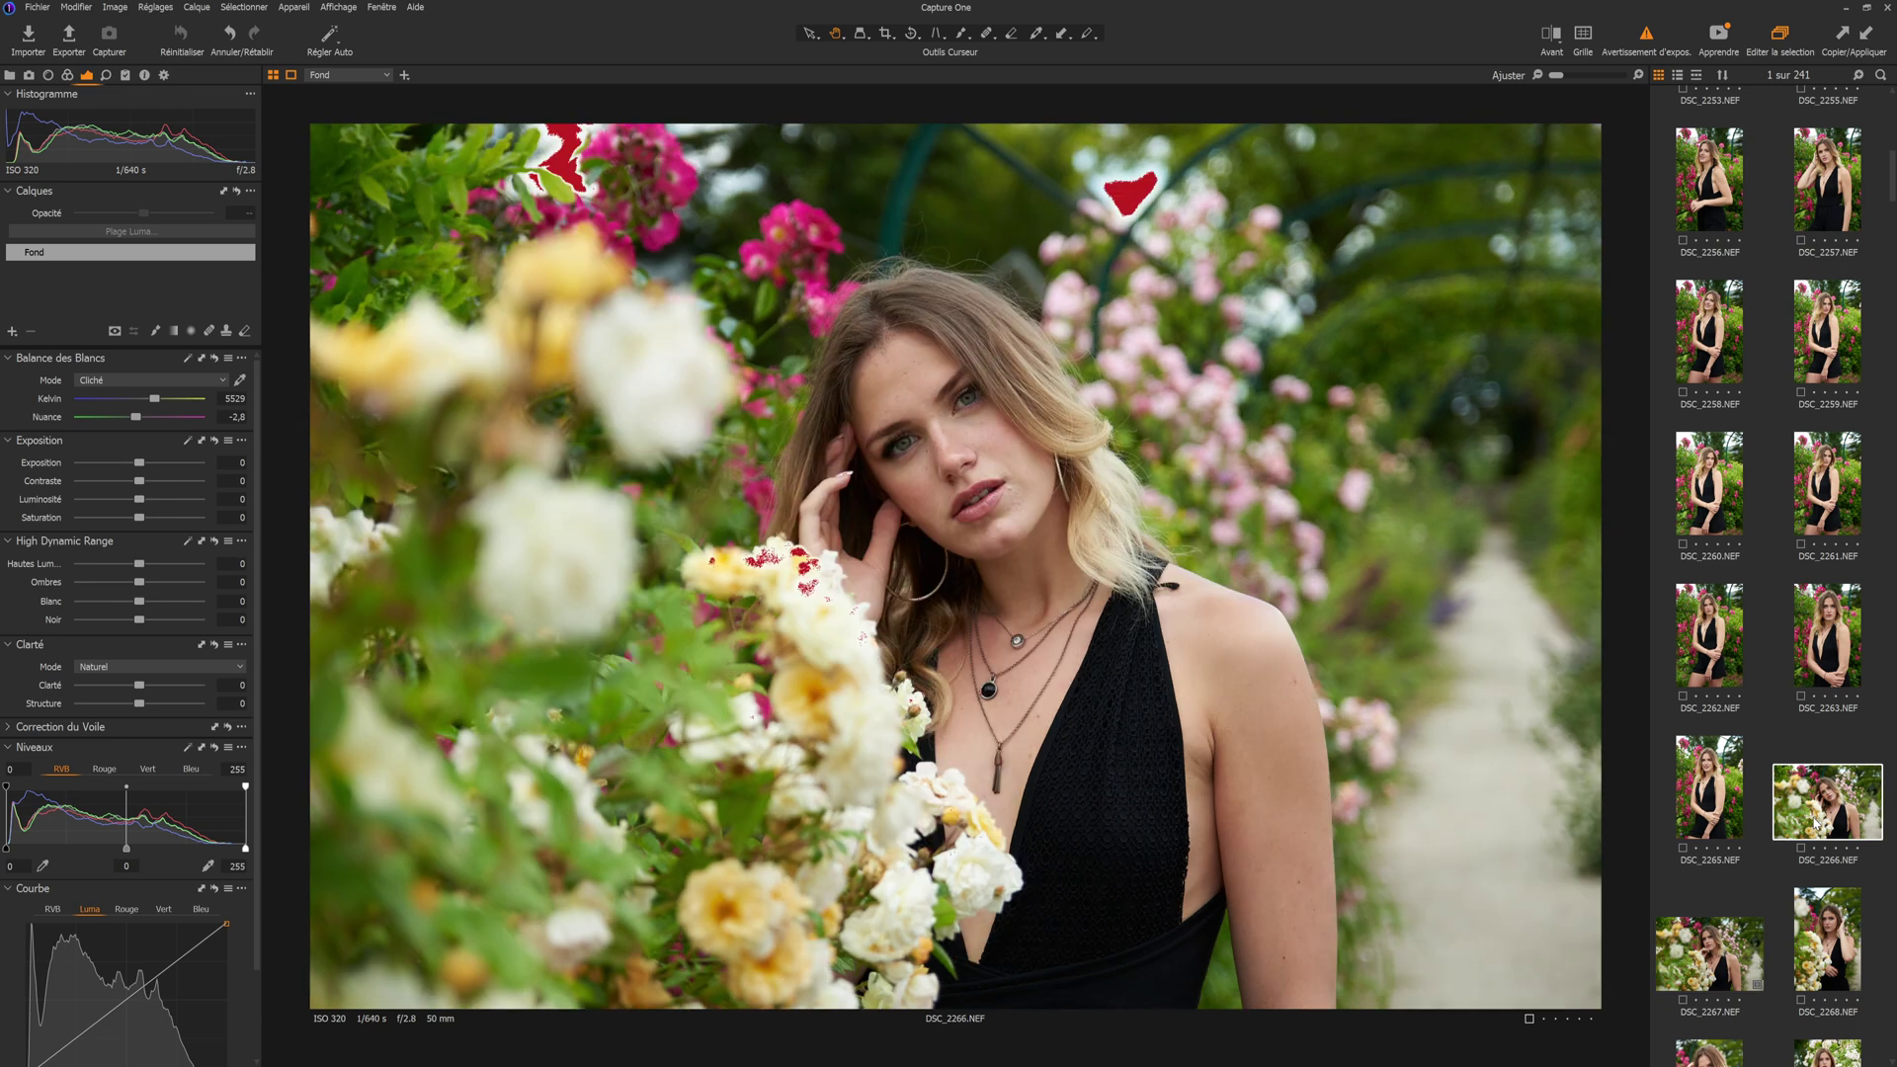
click(1866, 39)
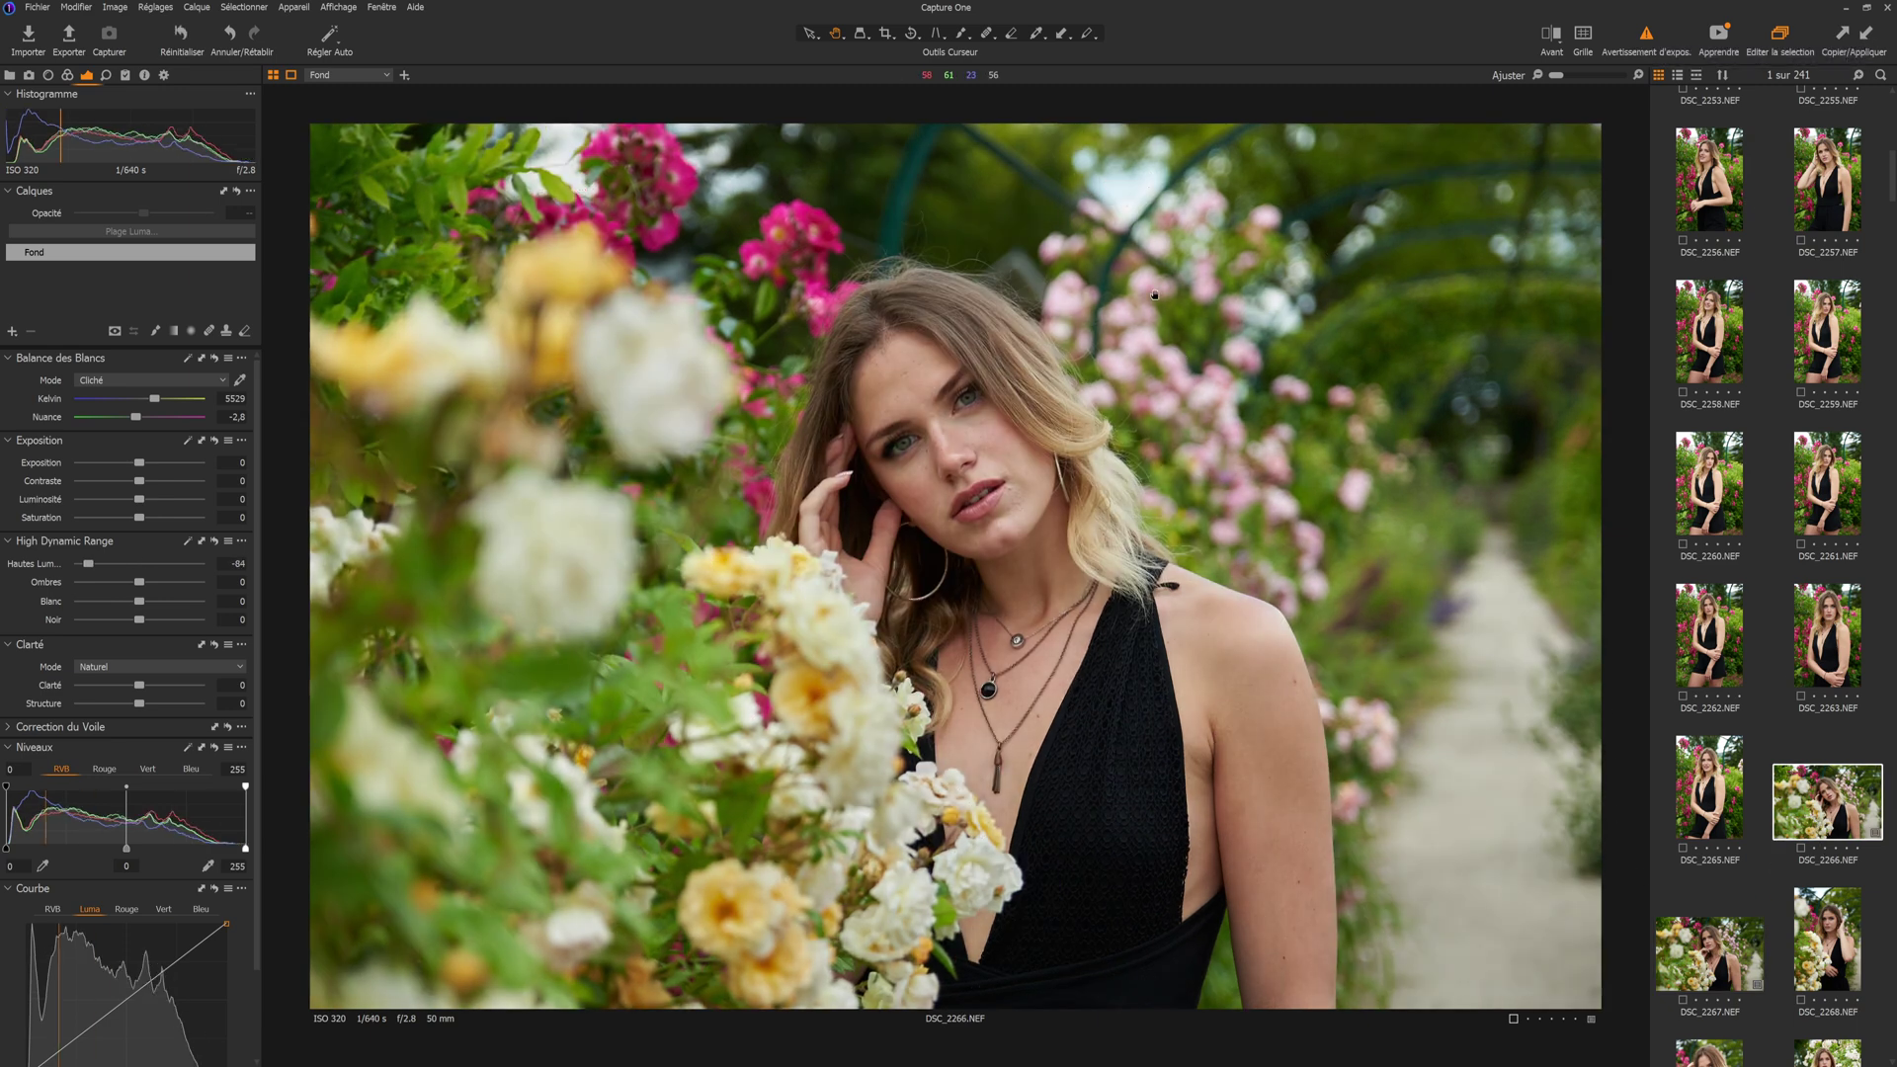
- Apply the copied highlight adjustments to the pink-rose portrait DSC_2248.NEF
scroll(1759, 702, up, 6)
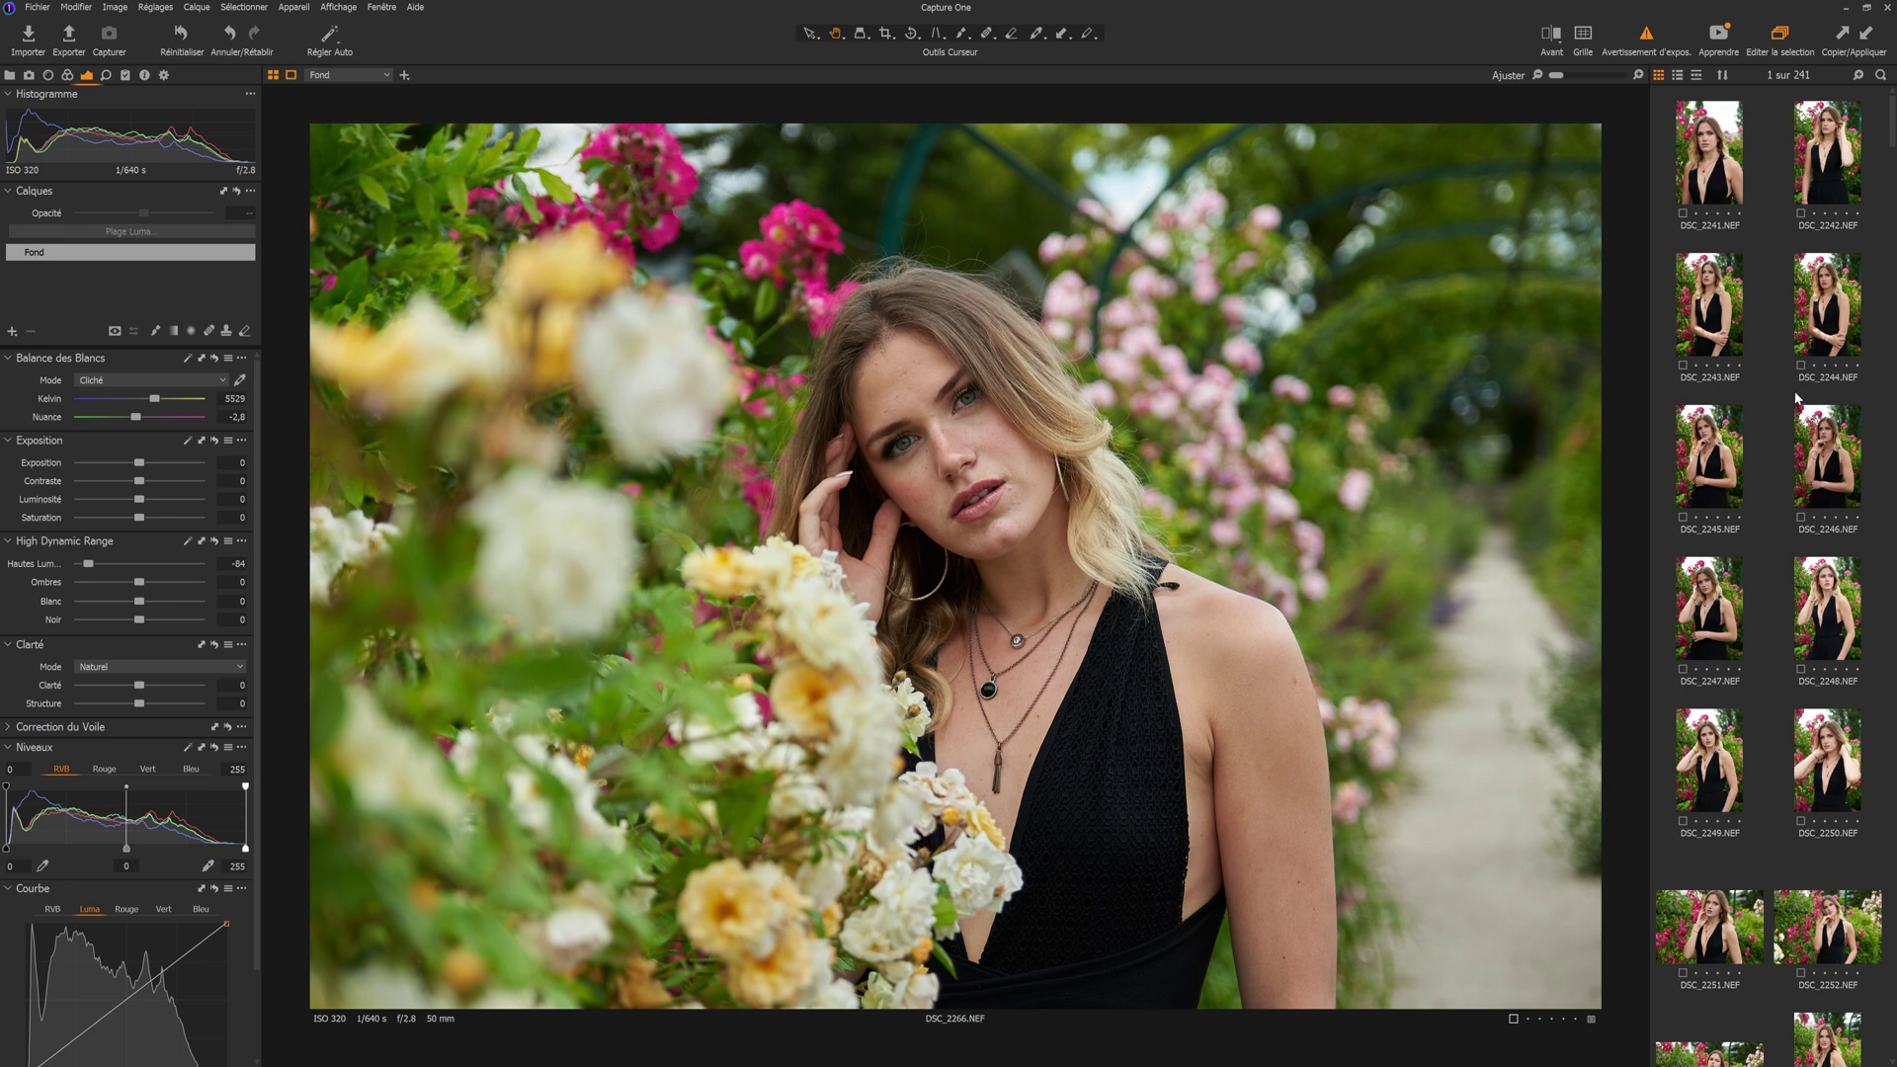
click(1829, 593)
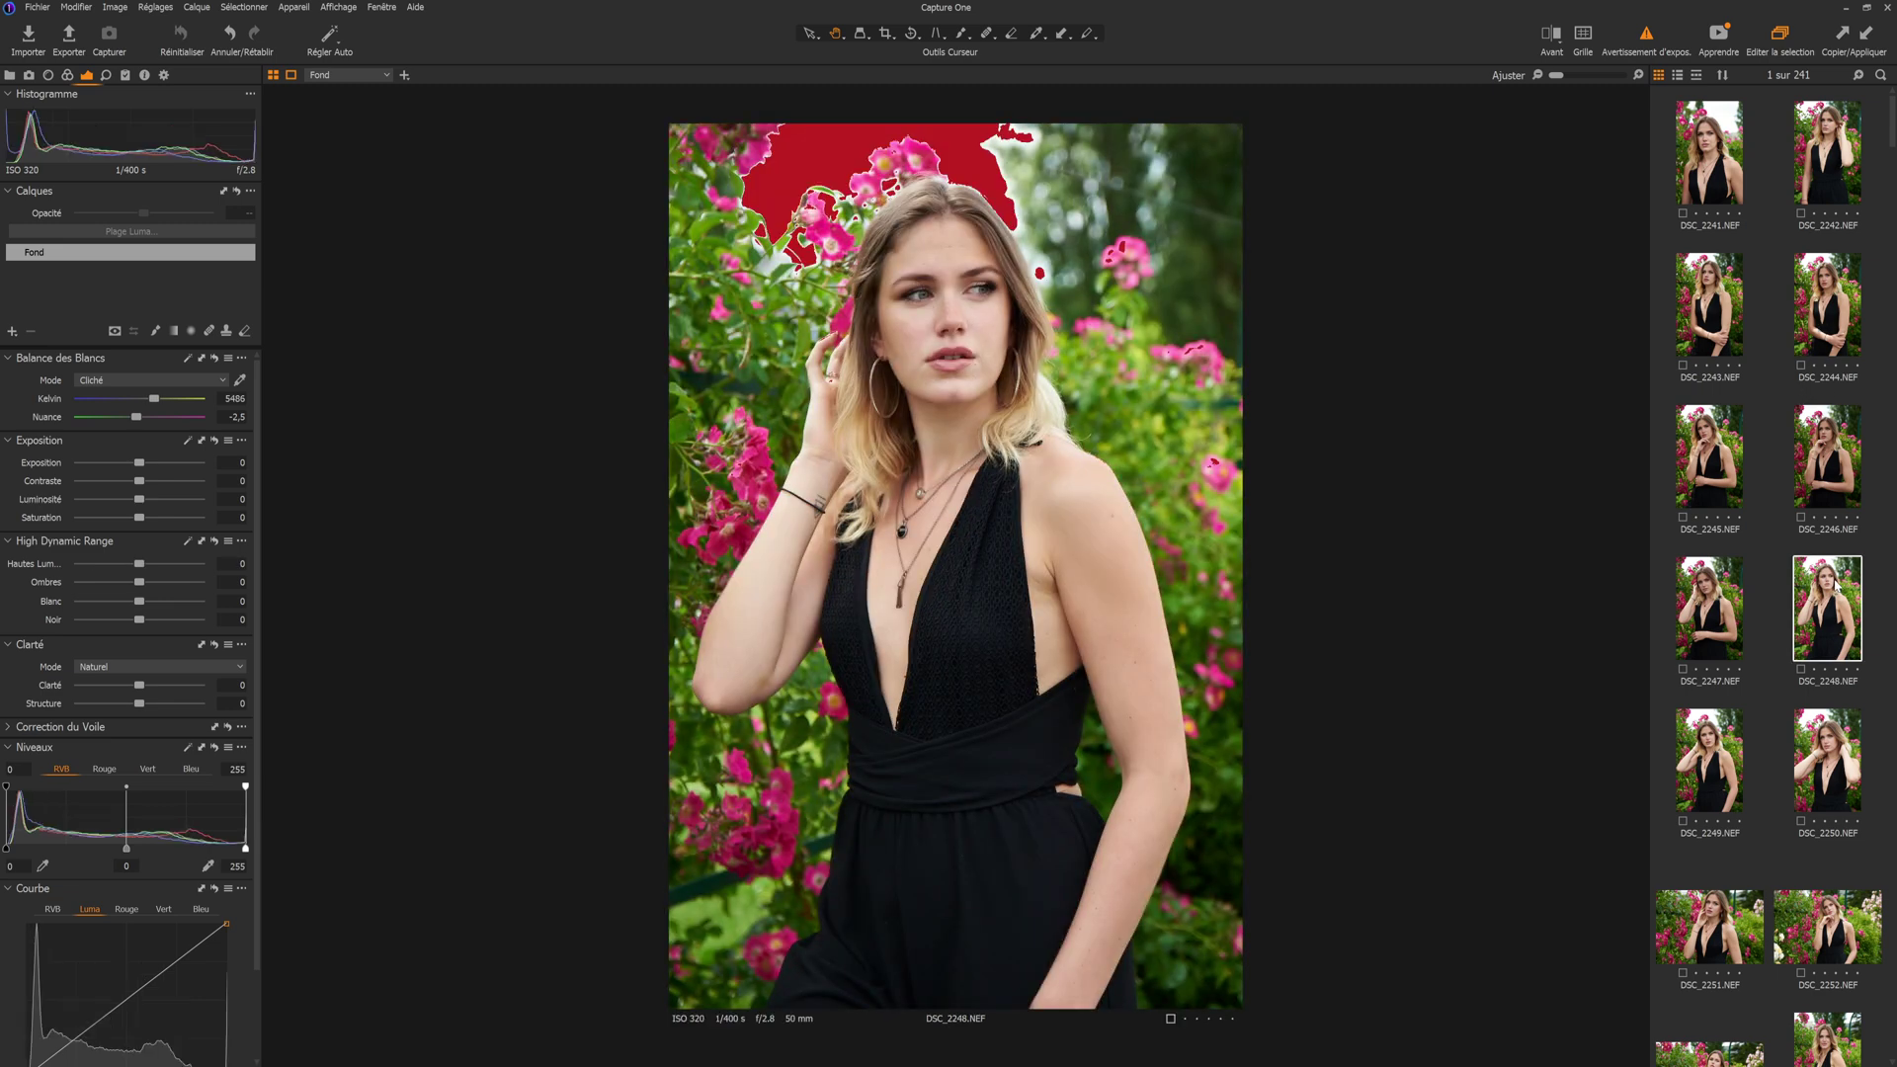
click(1866, 35)
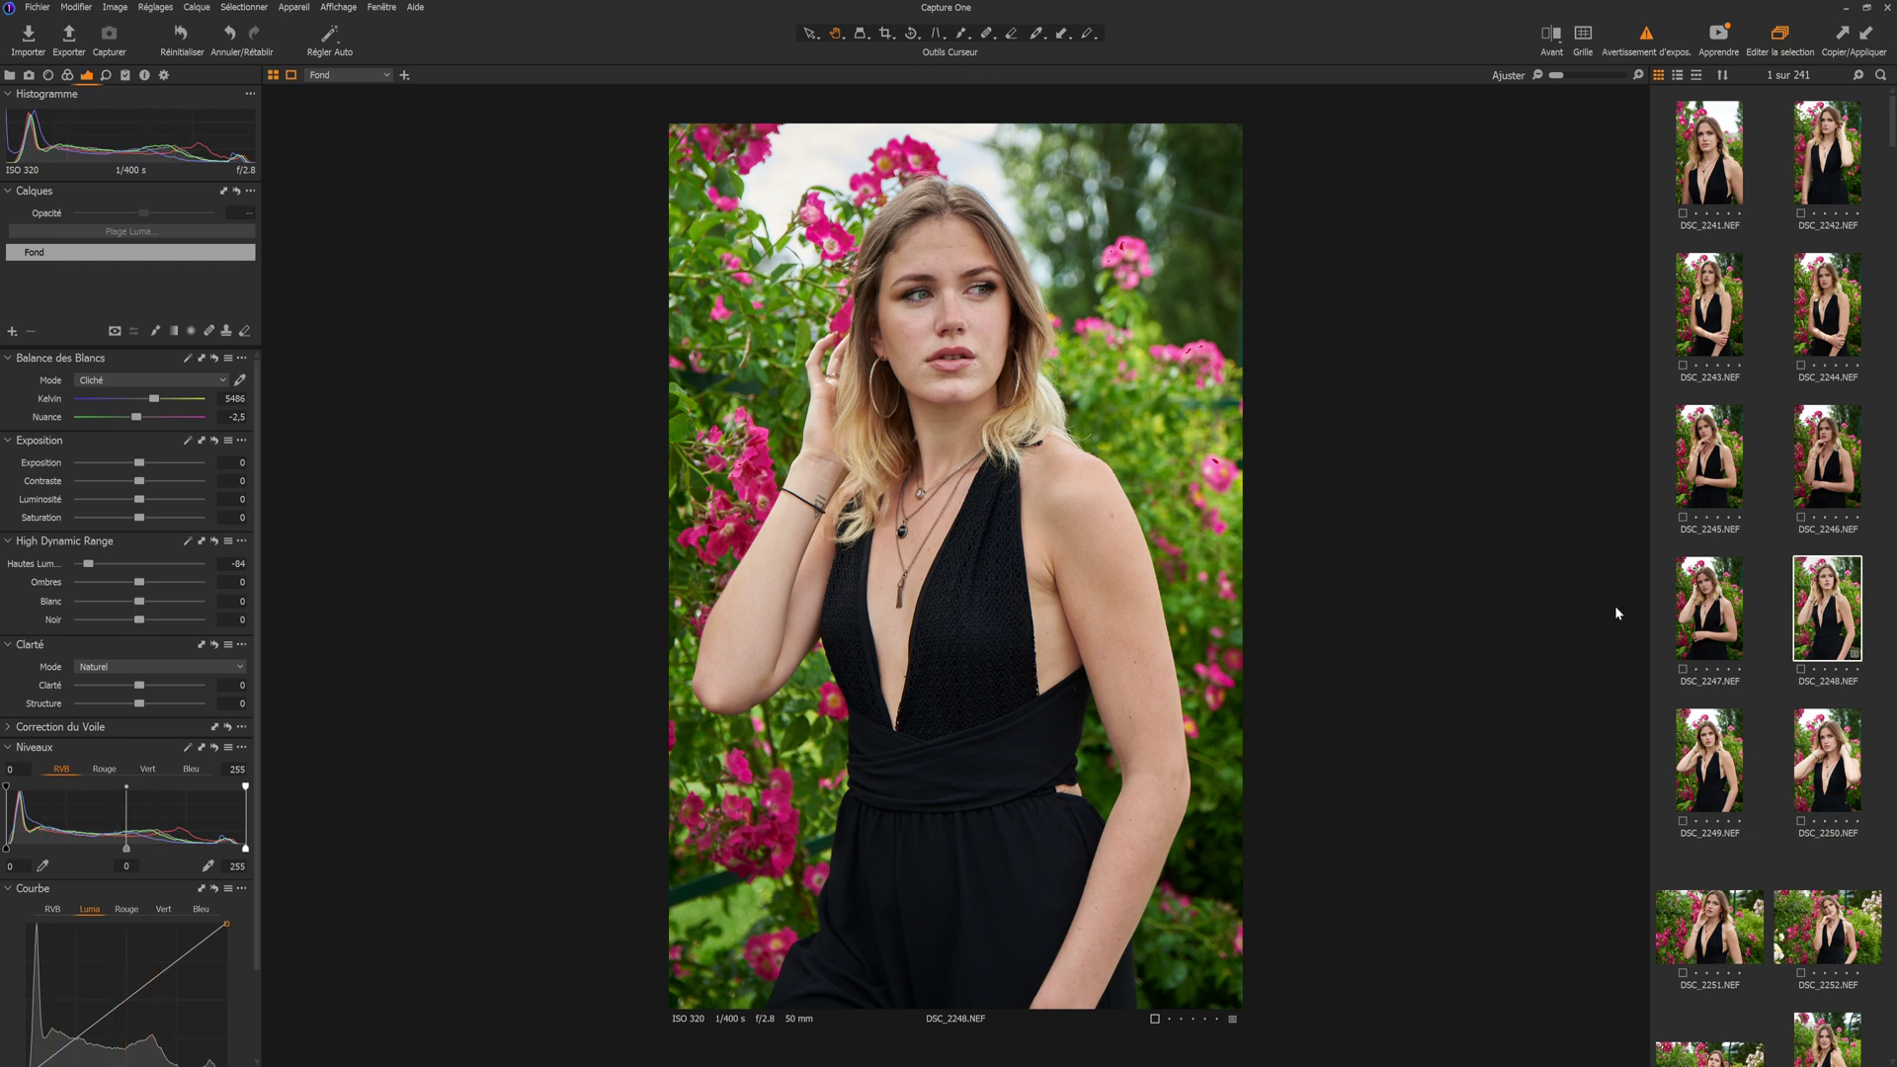
- Add DSC_2266.NEF and DSC_2267.NEF to the selection with DSC_2248.NEF and export the three images as PSD files to Photoshop
scroll(1727, 808, down, 5)
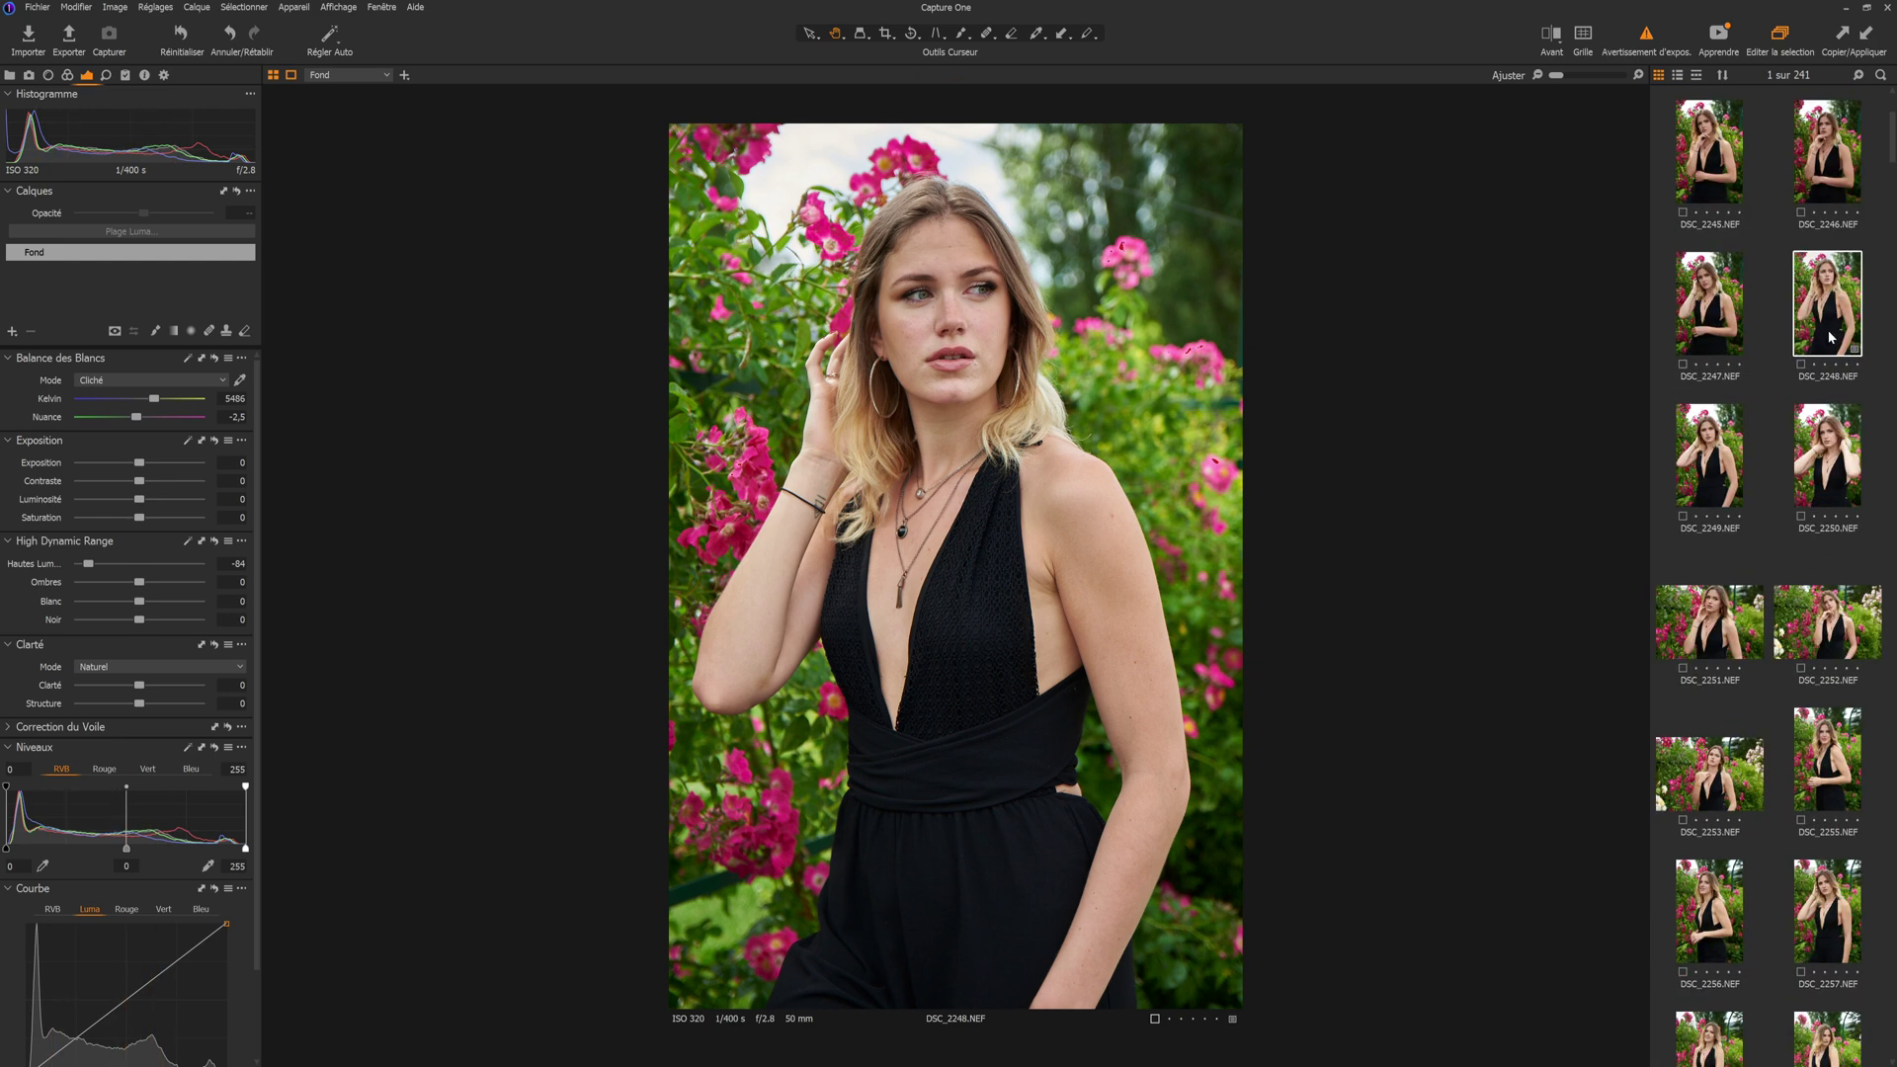
scroll(1783, 652, down, 5)
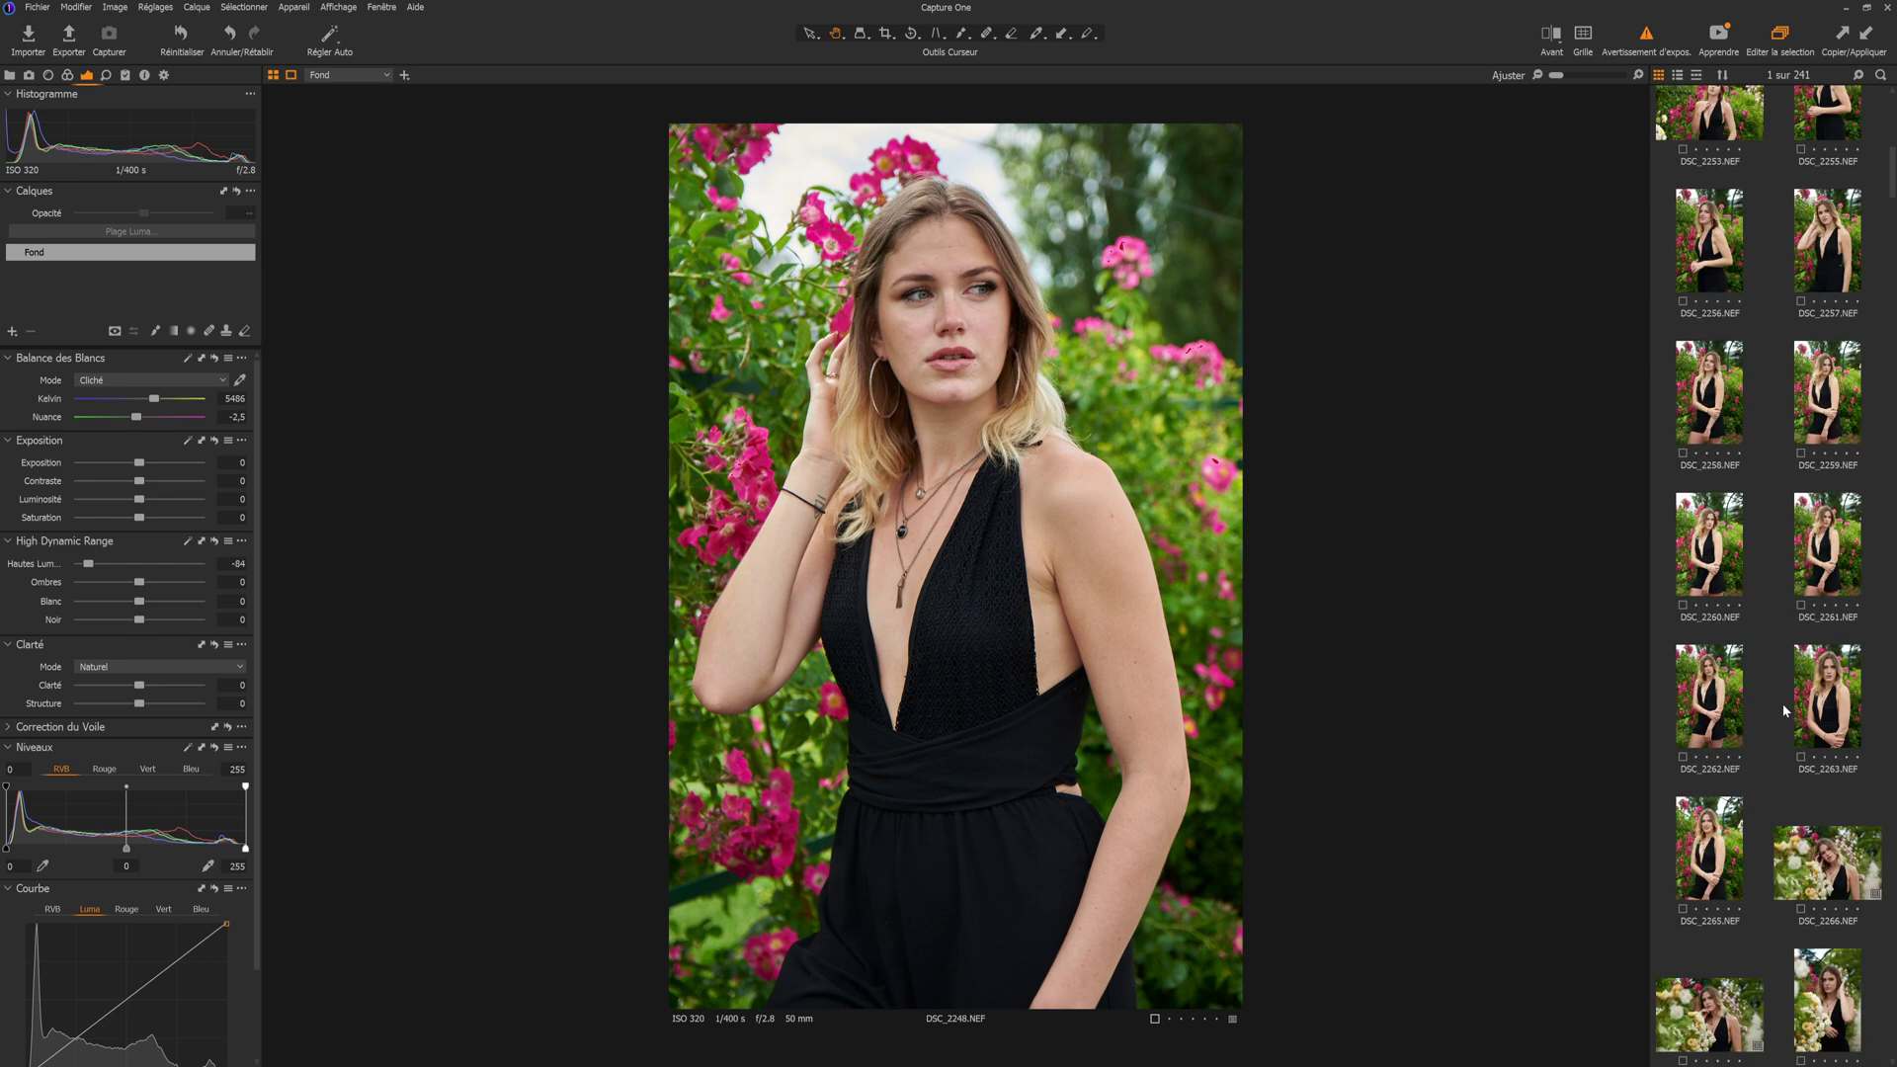
ctrl+click(1827, 682)
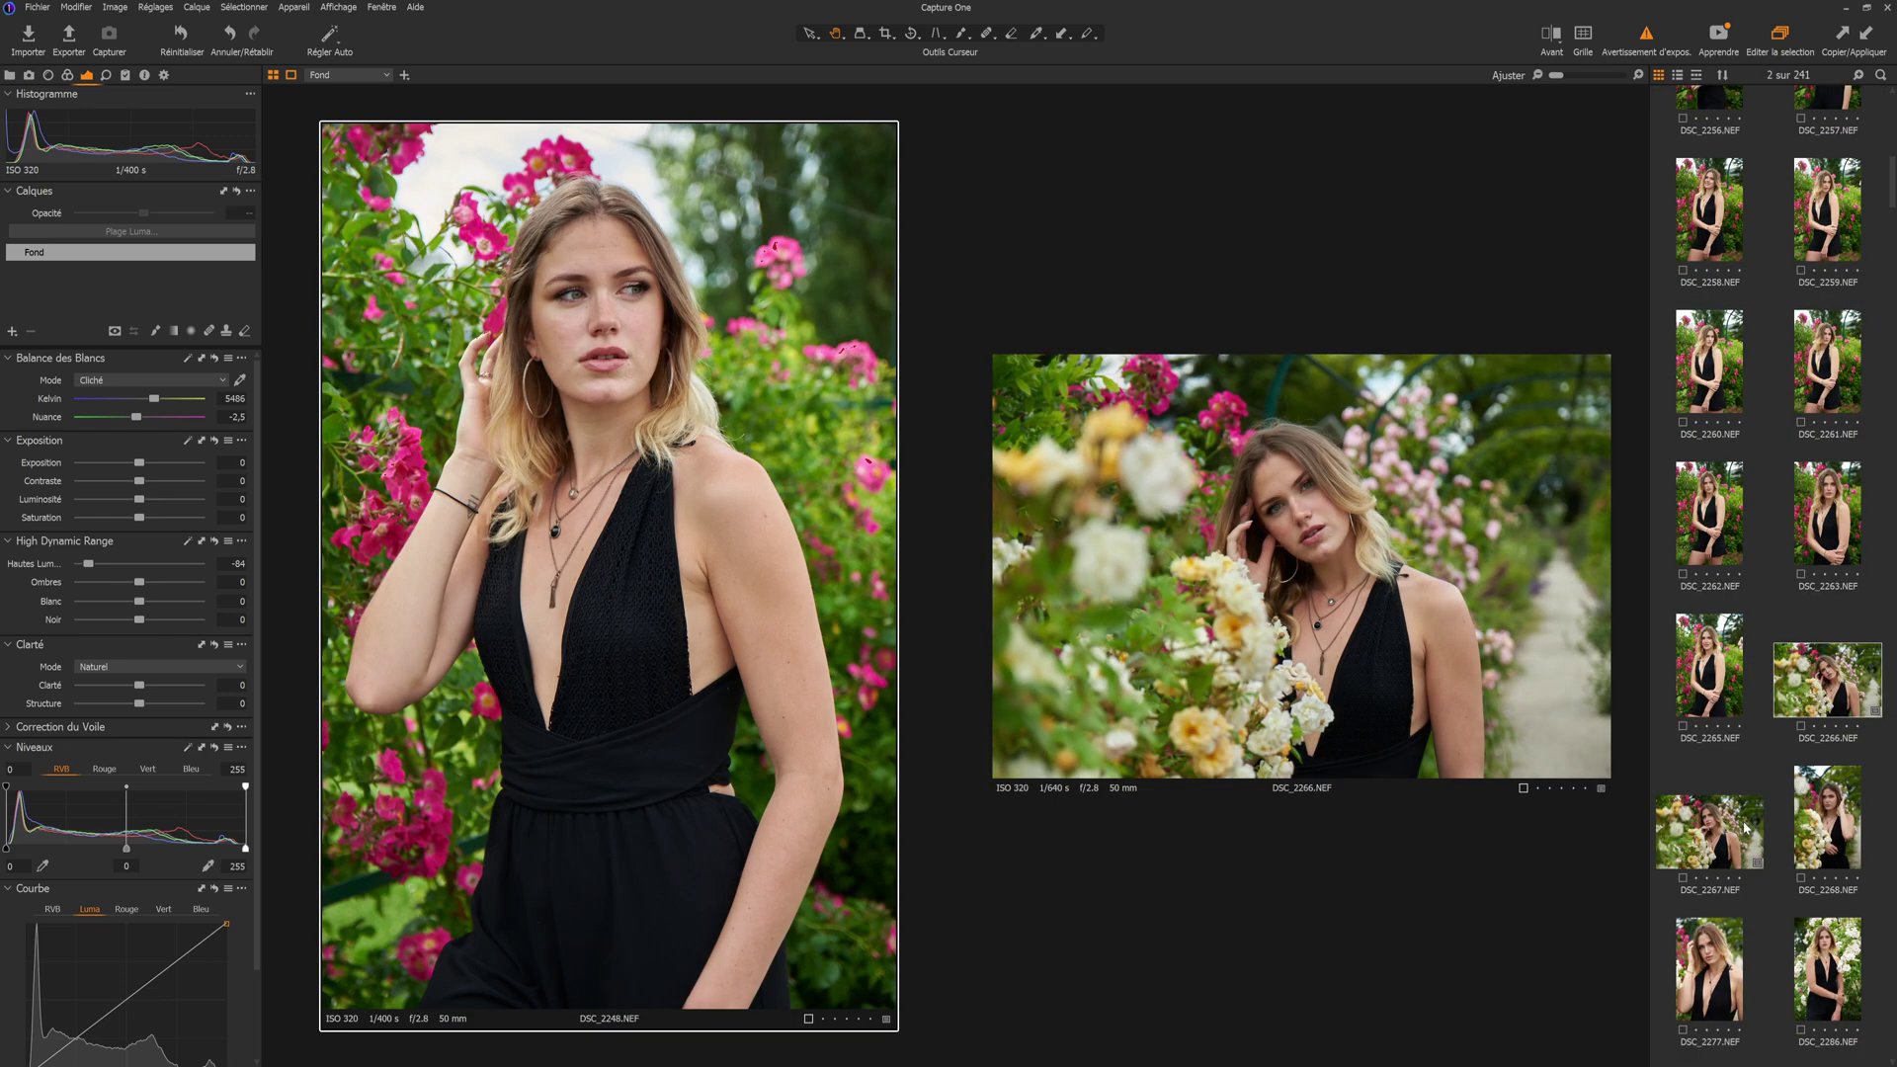
ctrl+click(1745, 828)
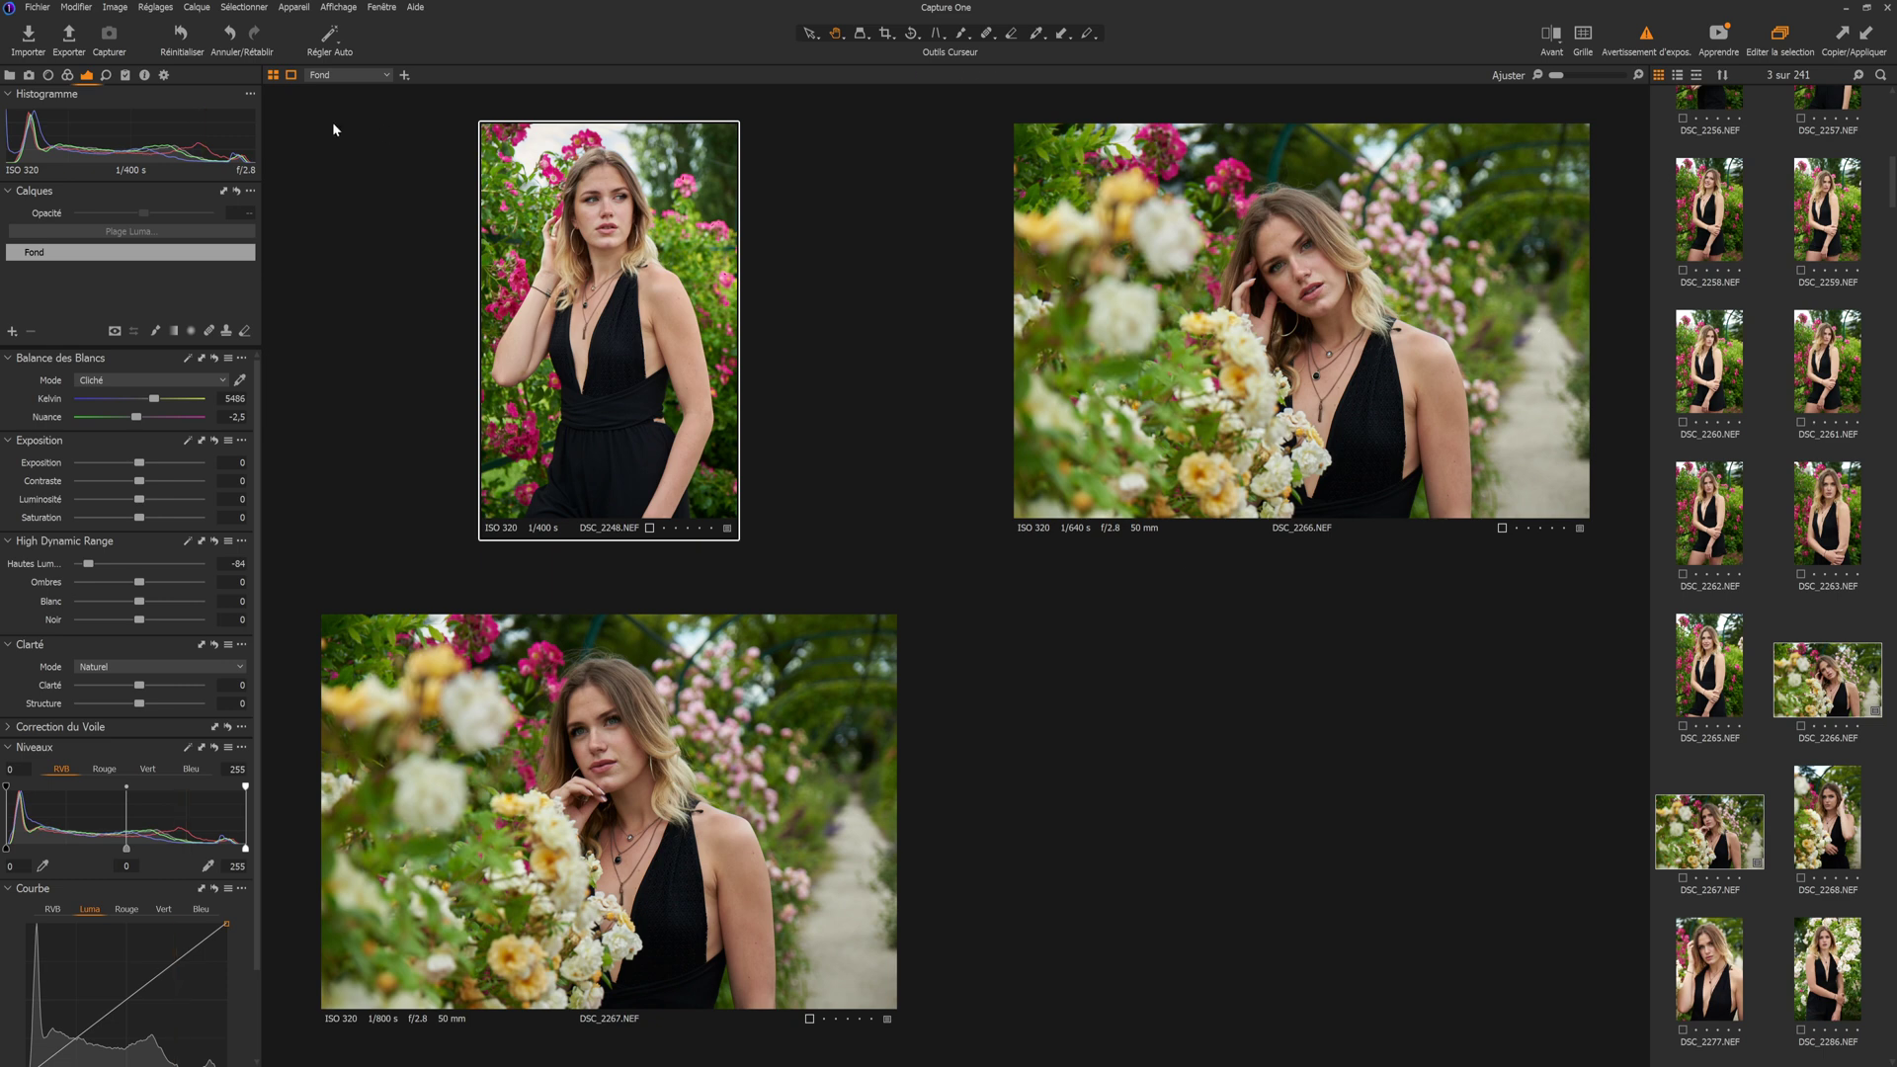
click(168, 75)
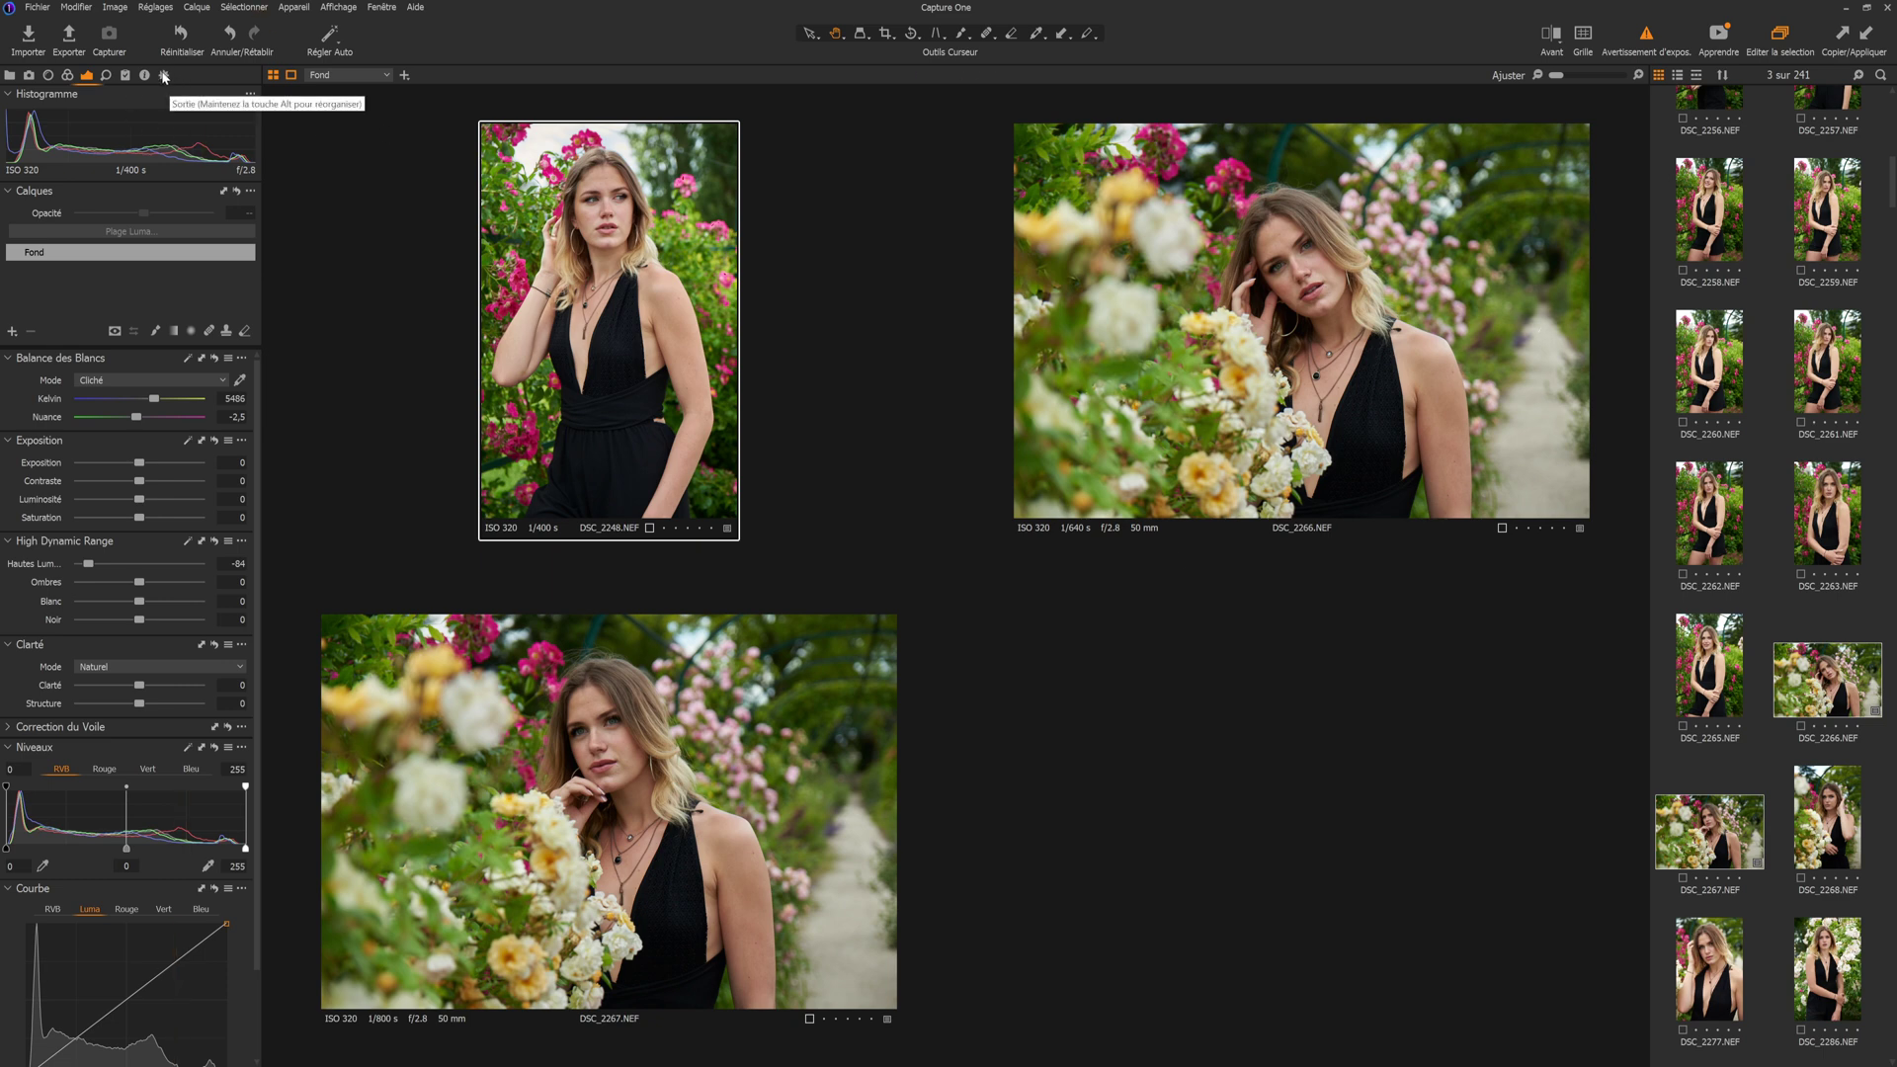
click(224, 318)
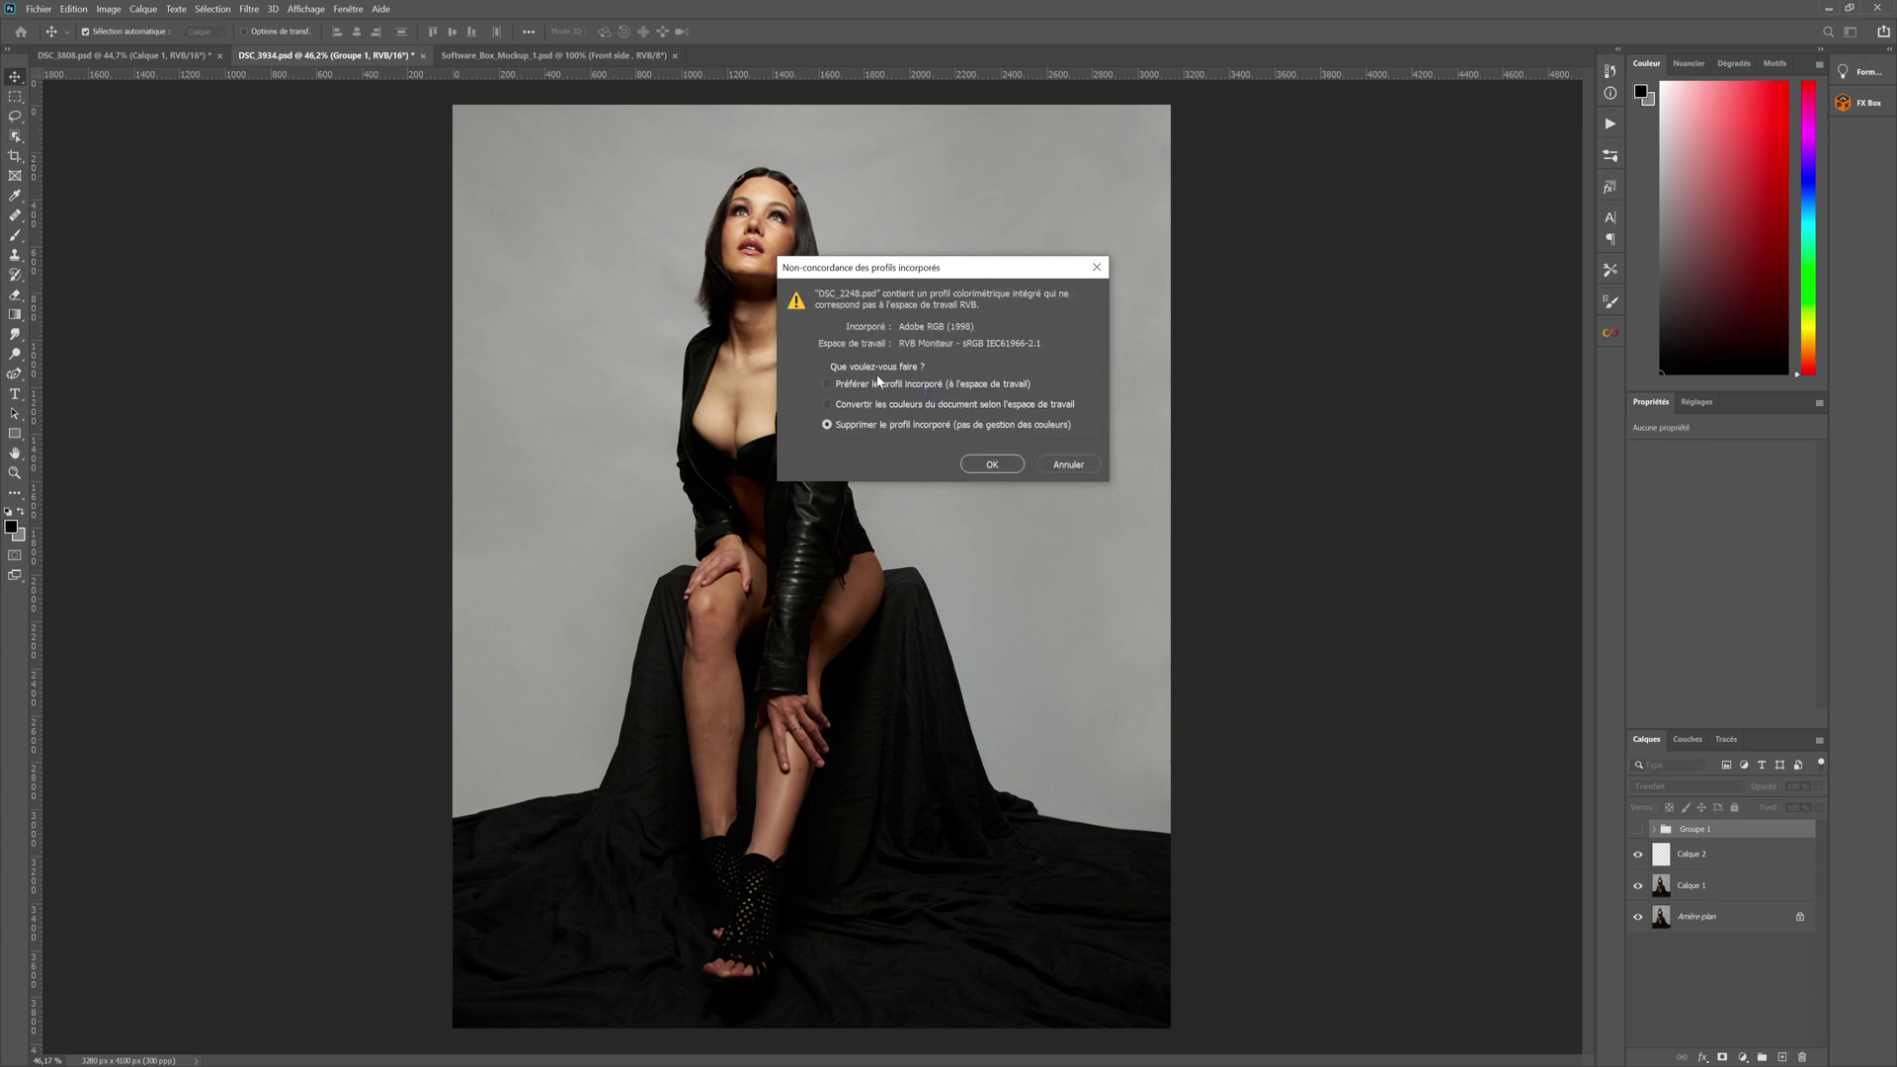
- Open DSC_2248.psd, DSC_2266.psd and DSC_2267.psd in Photoshop, keeping the embedded Adobe RGB (1998) profile for each
click(828, 383)
click(992, 464)
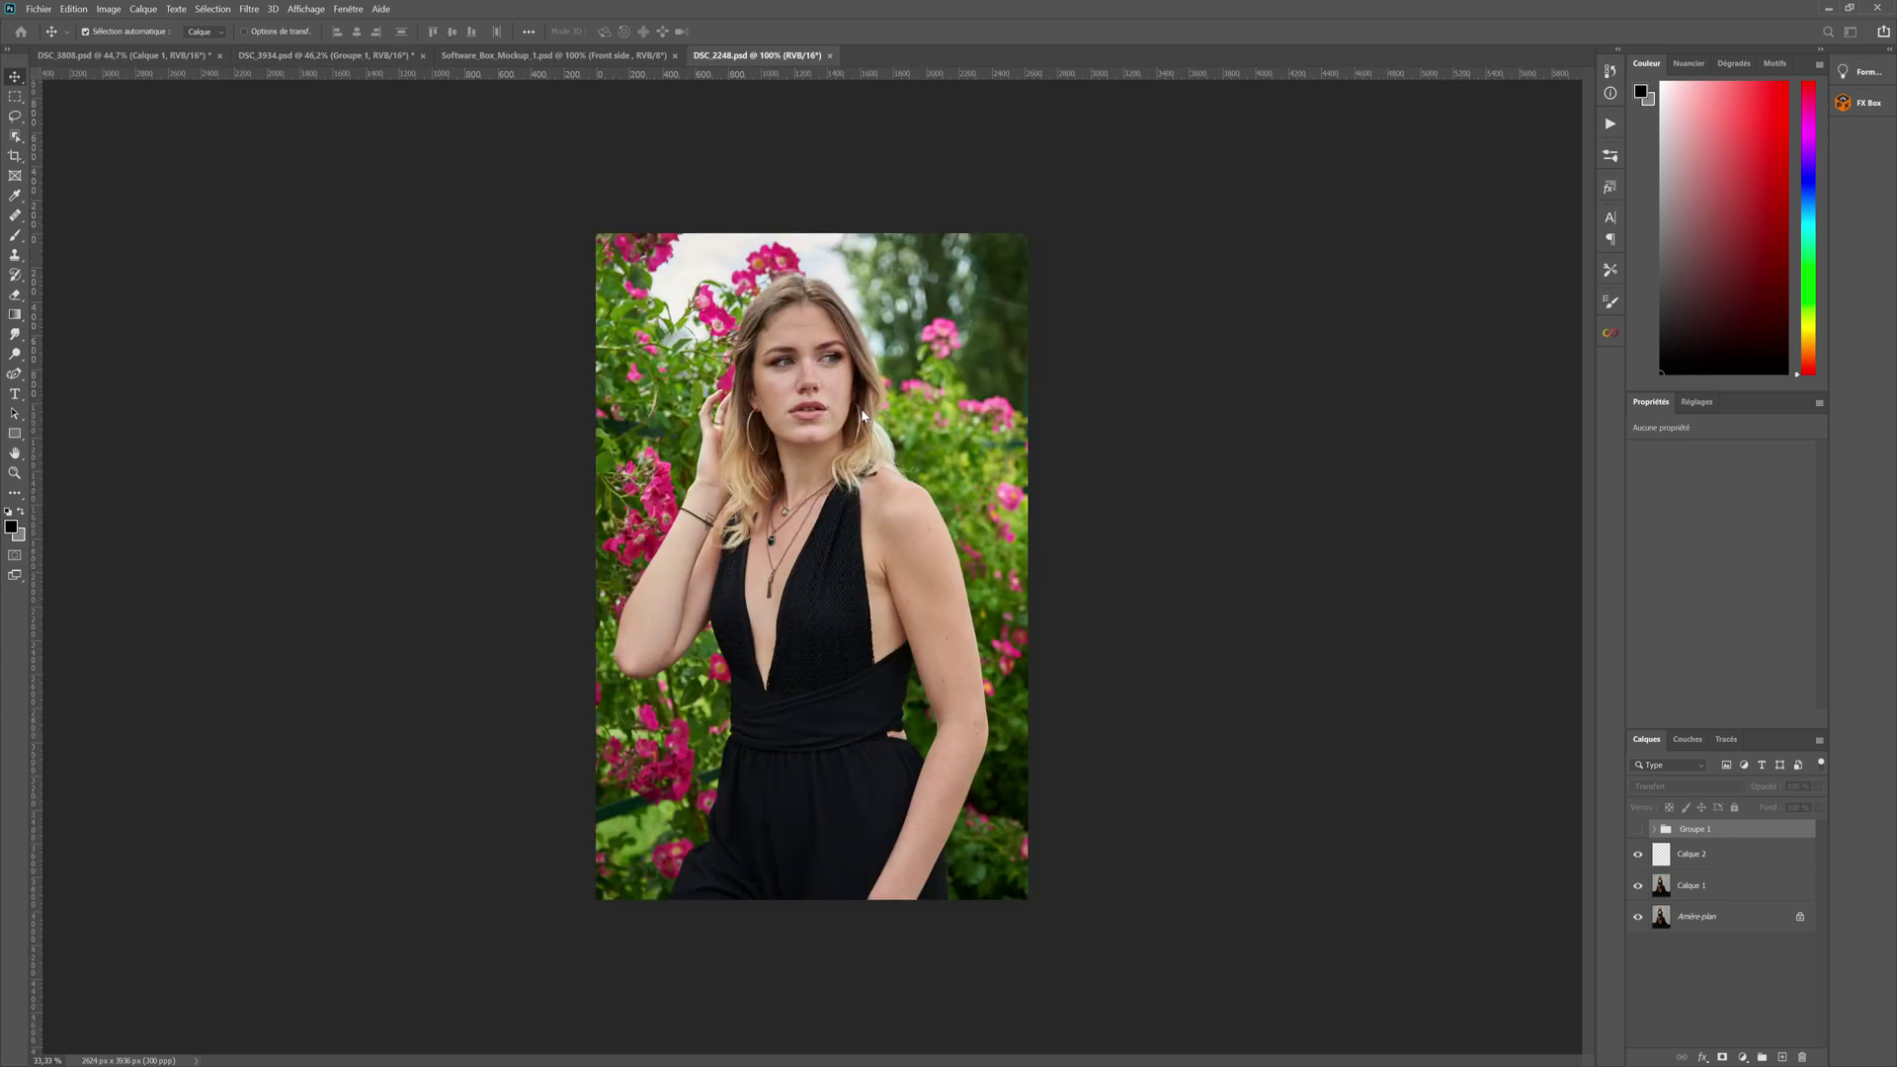
click(828, 384)
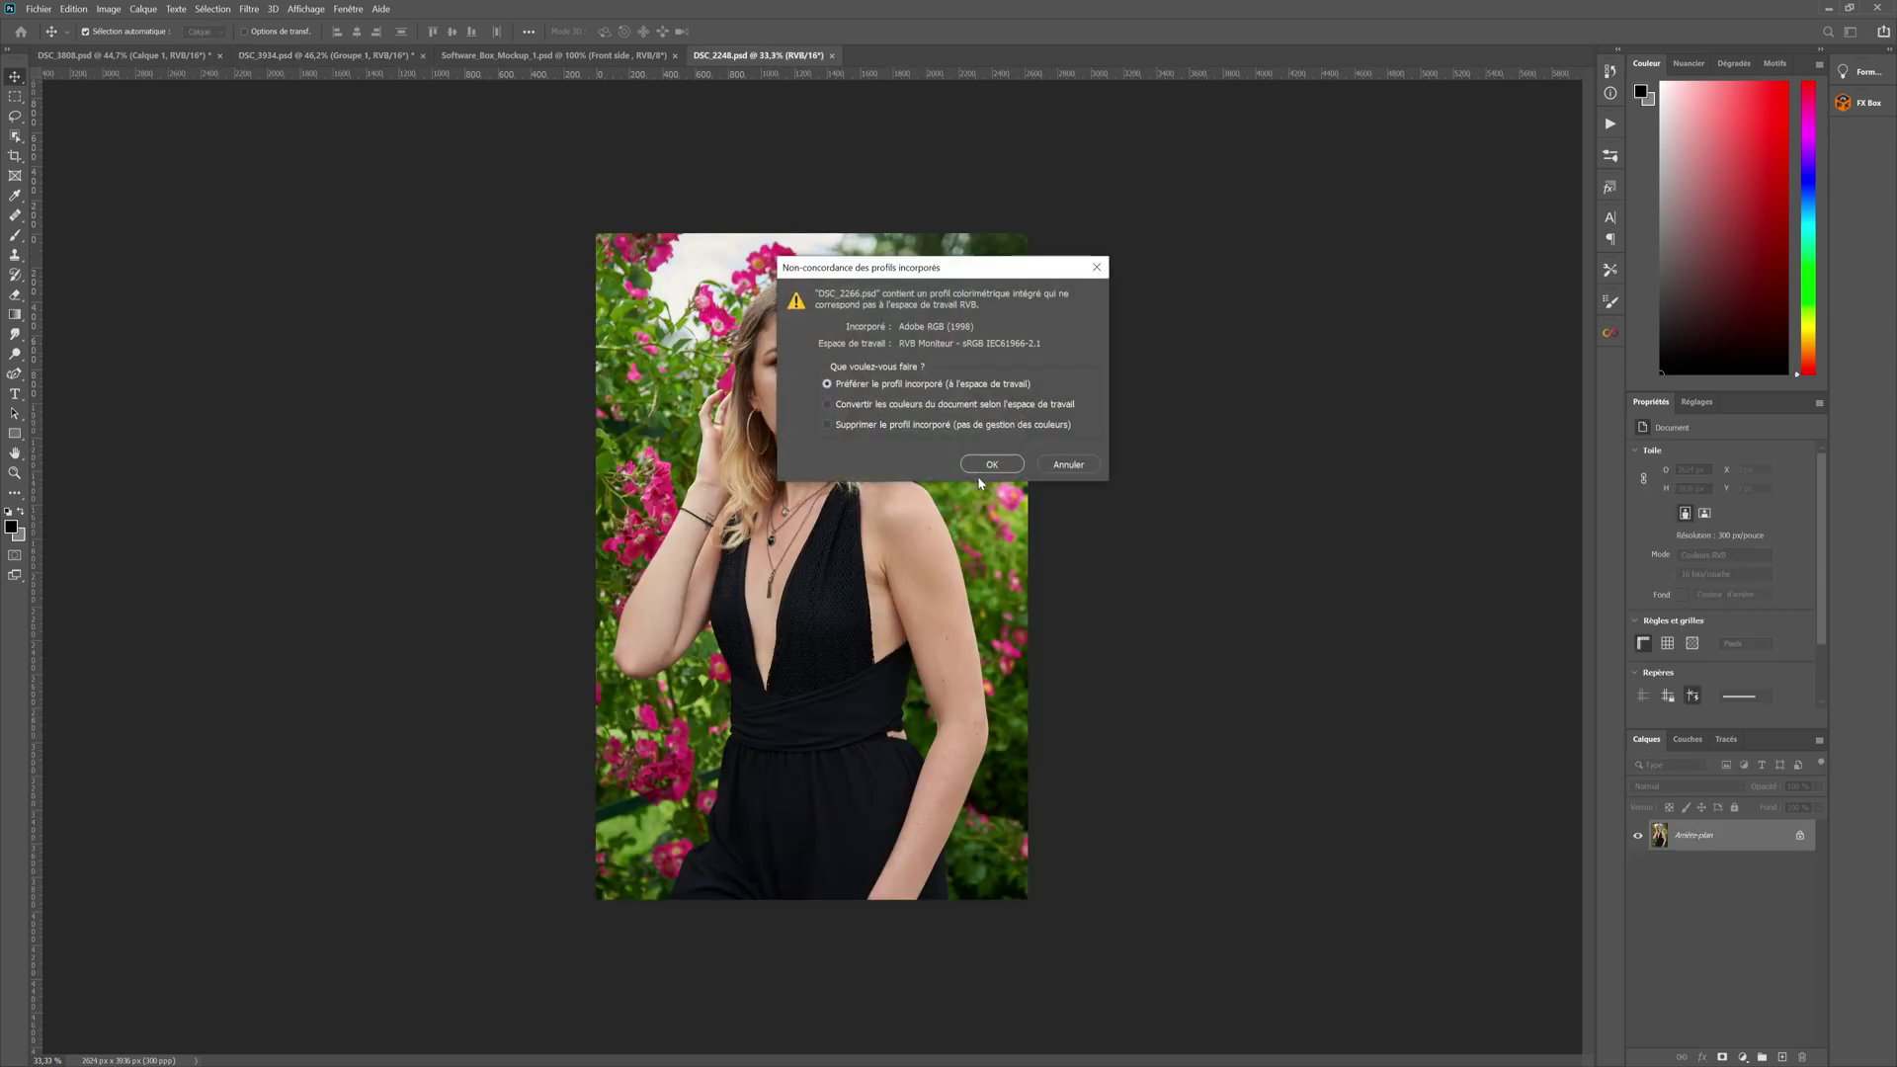
click(992, 464)
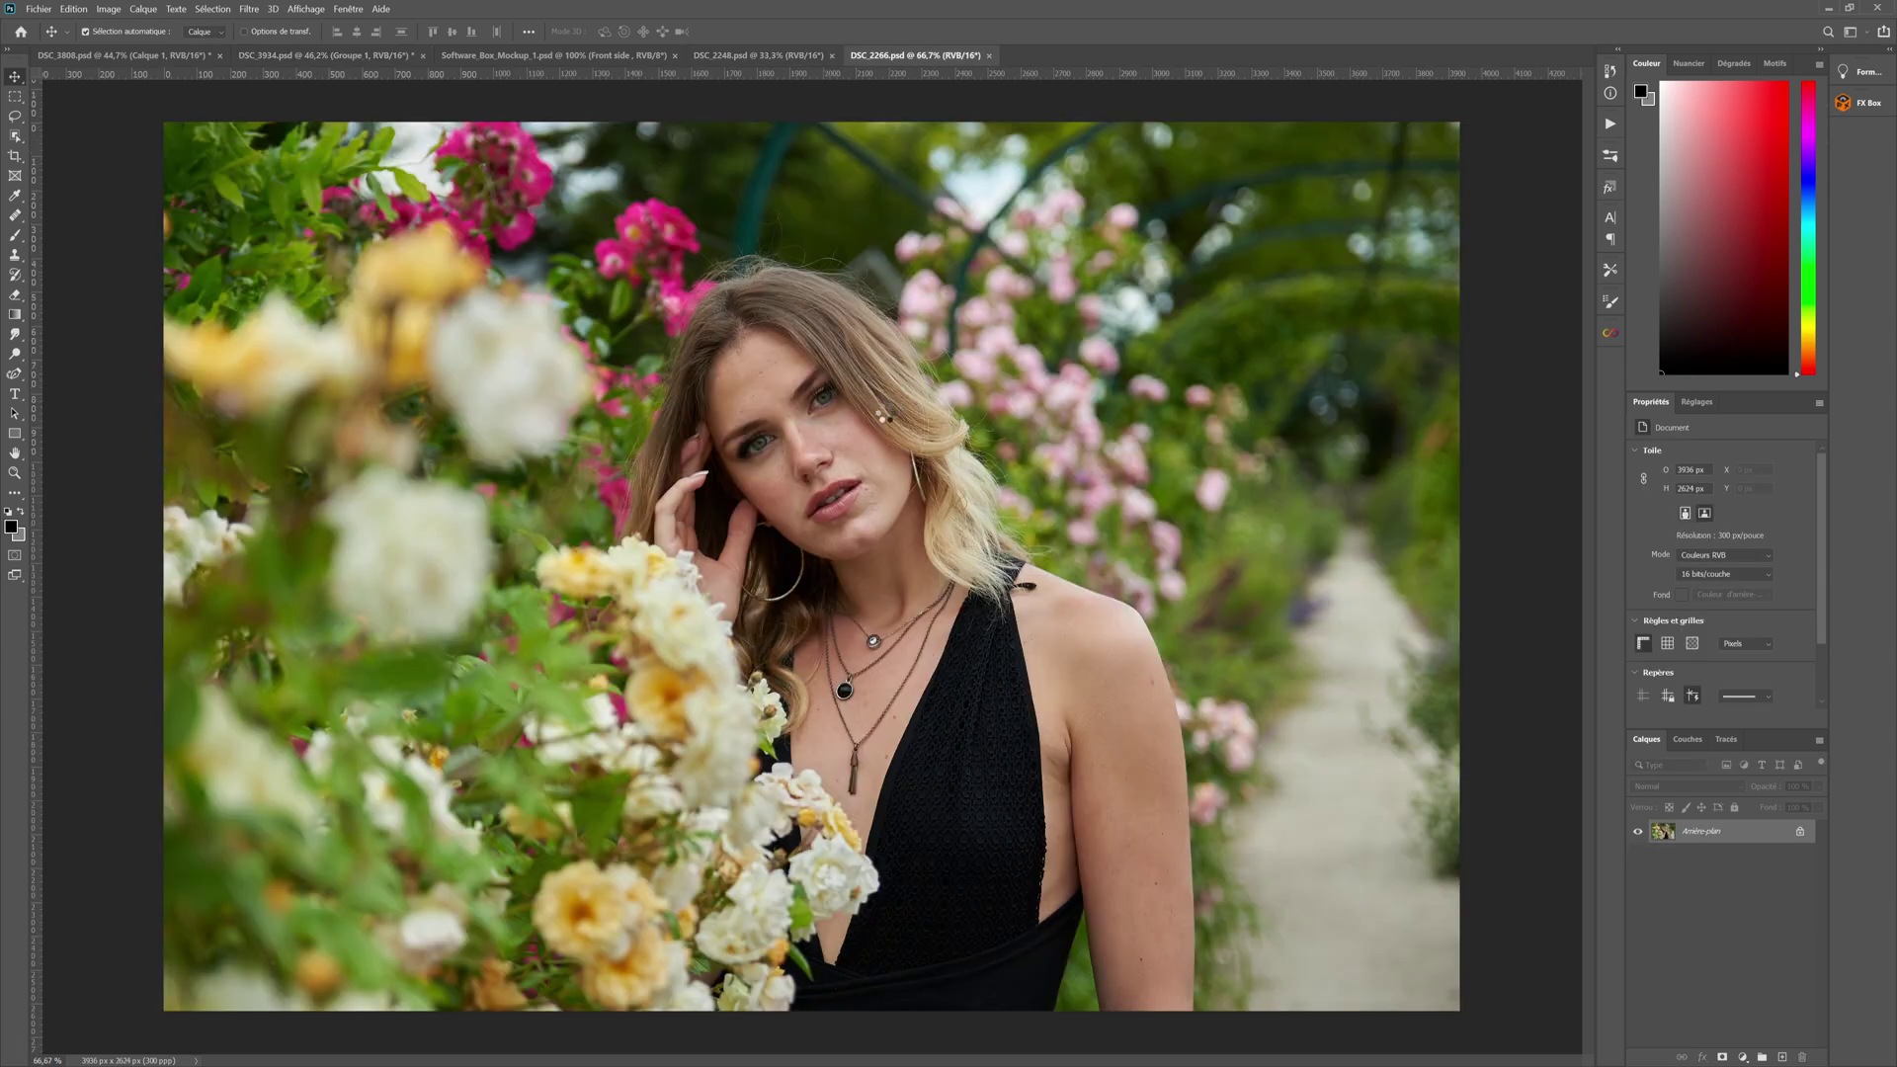
click(1007, 464)
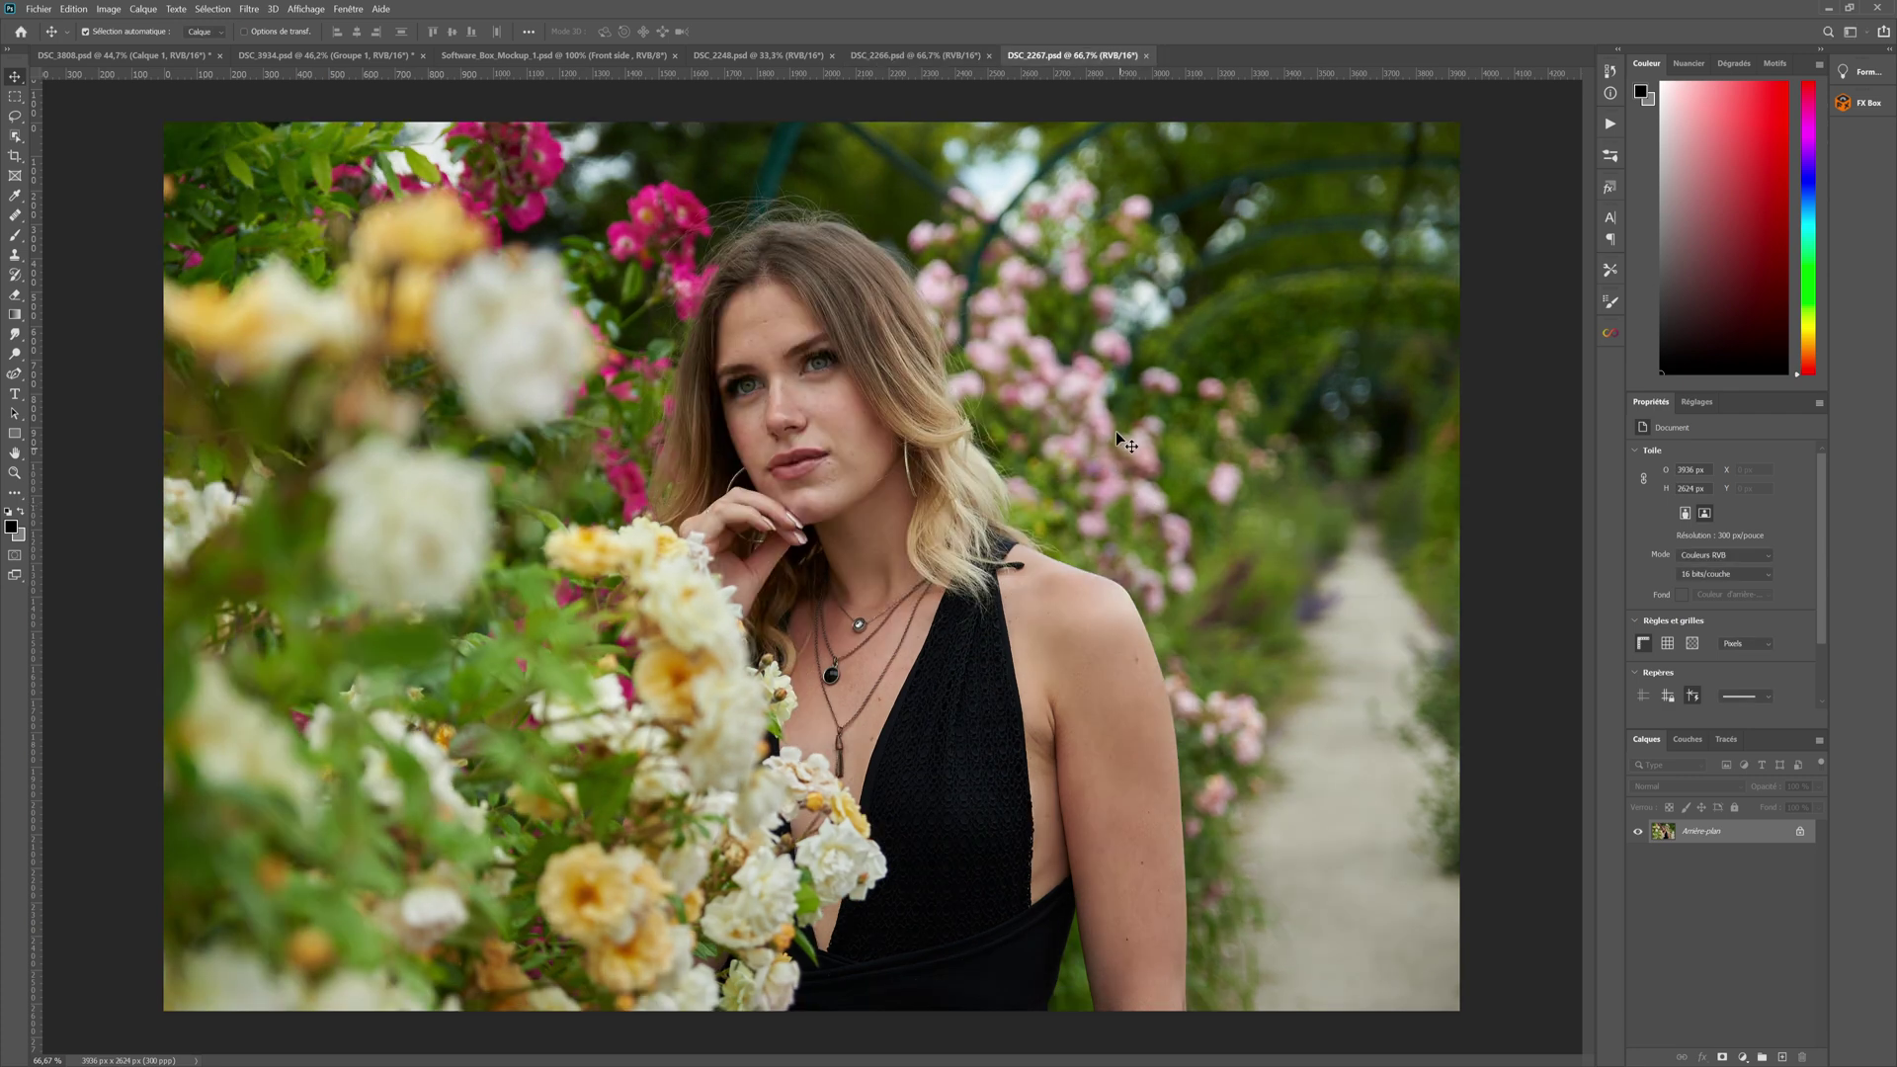
- Compare the three opened portraits DSC_2248.psd, DSC_2267.psd and DSC_2266.psd, finishing on DSC_2266.psd
click(901, 55)
click(756, 55)
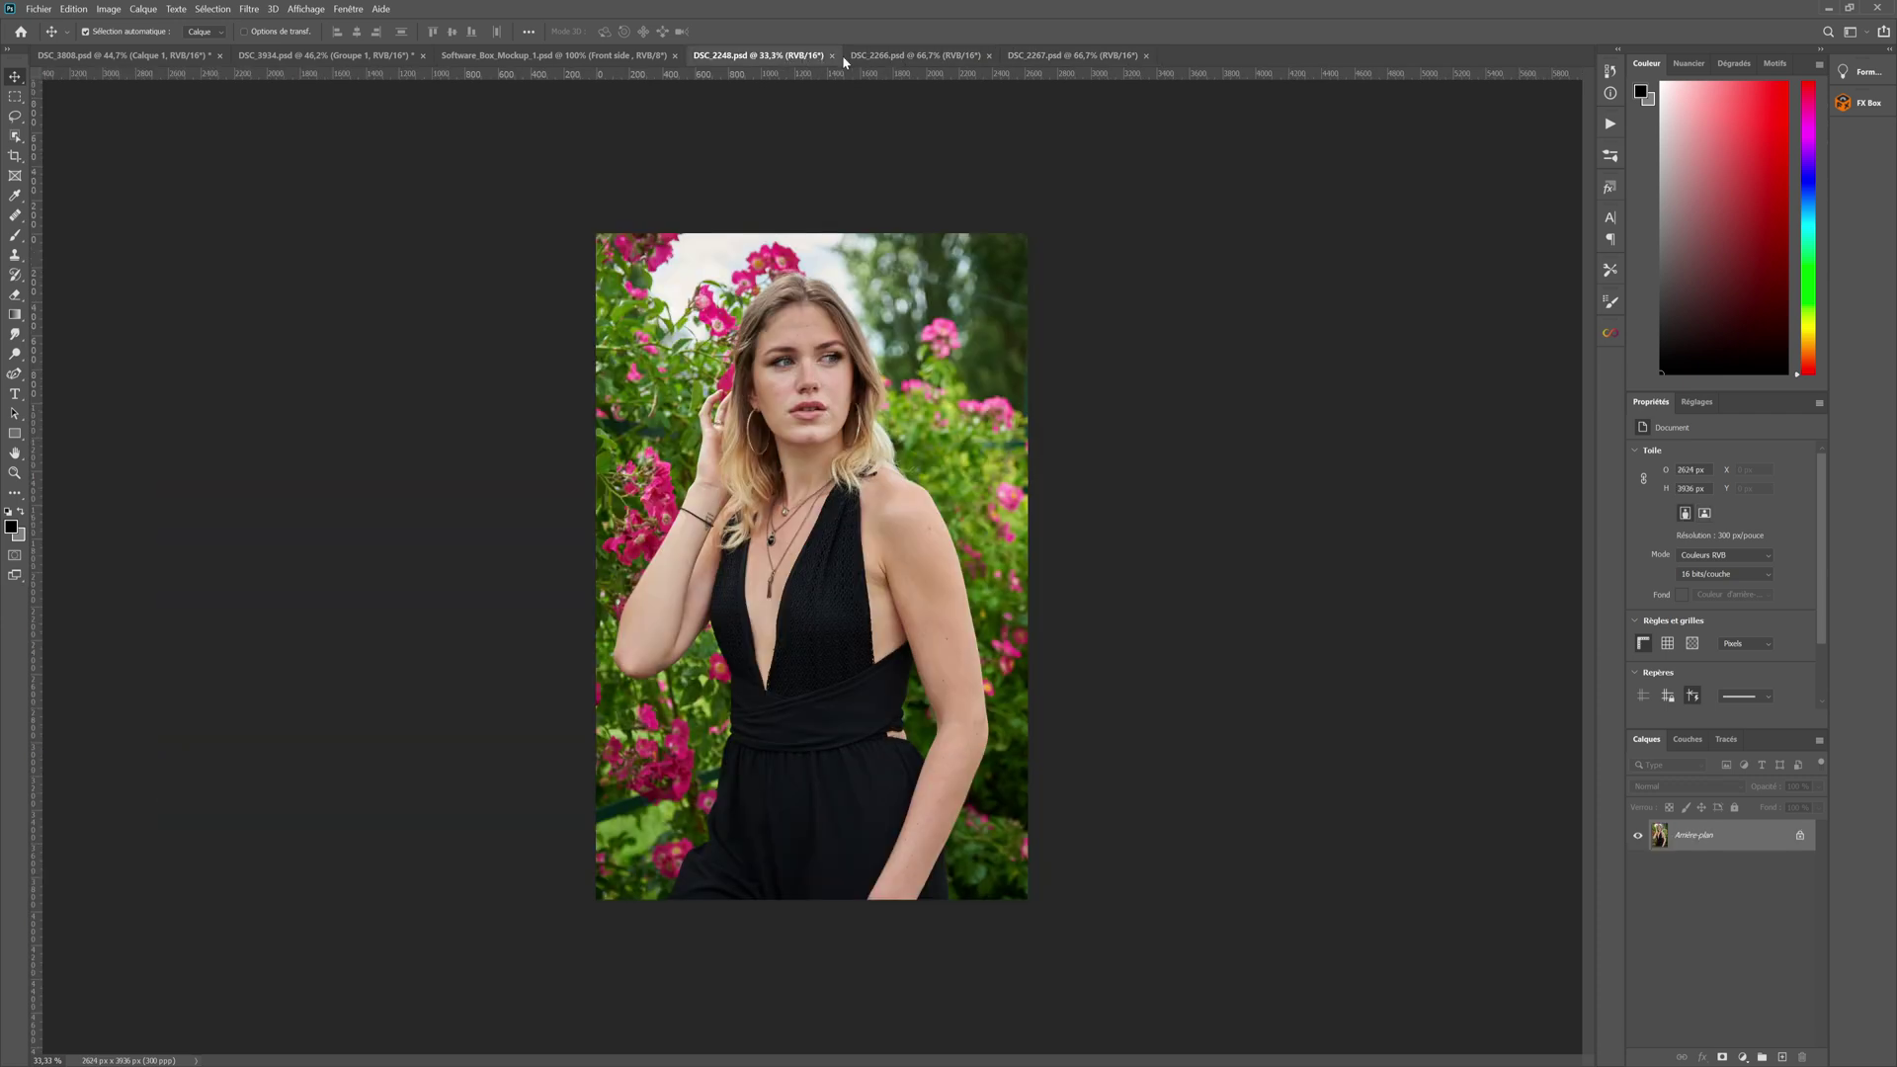
click(1098, 58)
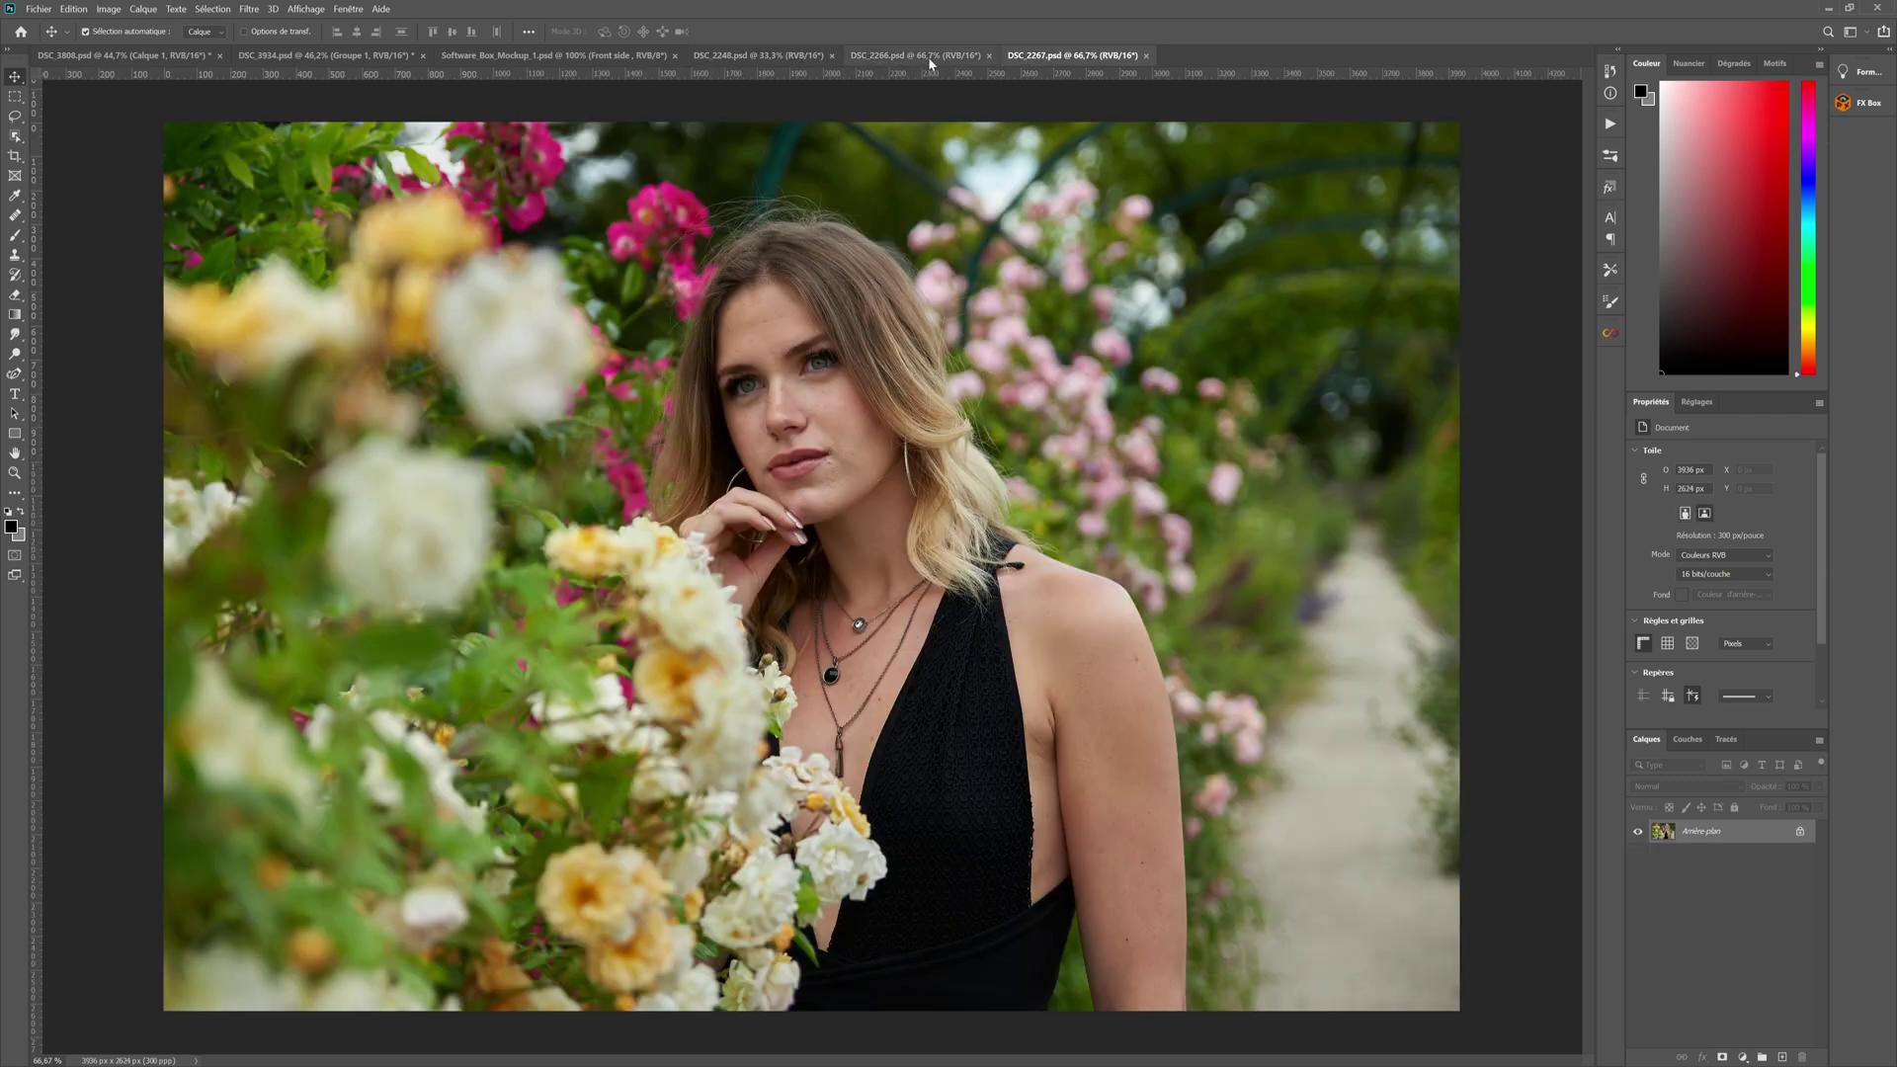
click(927, 56)
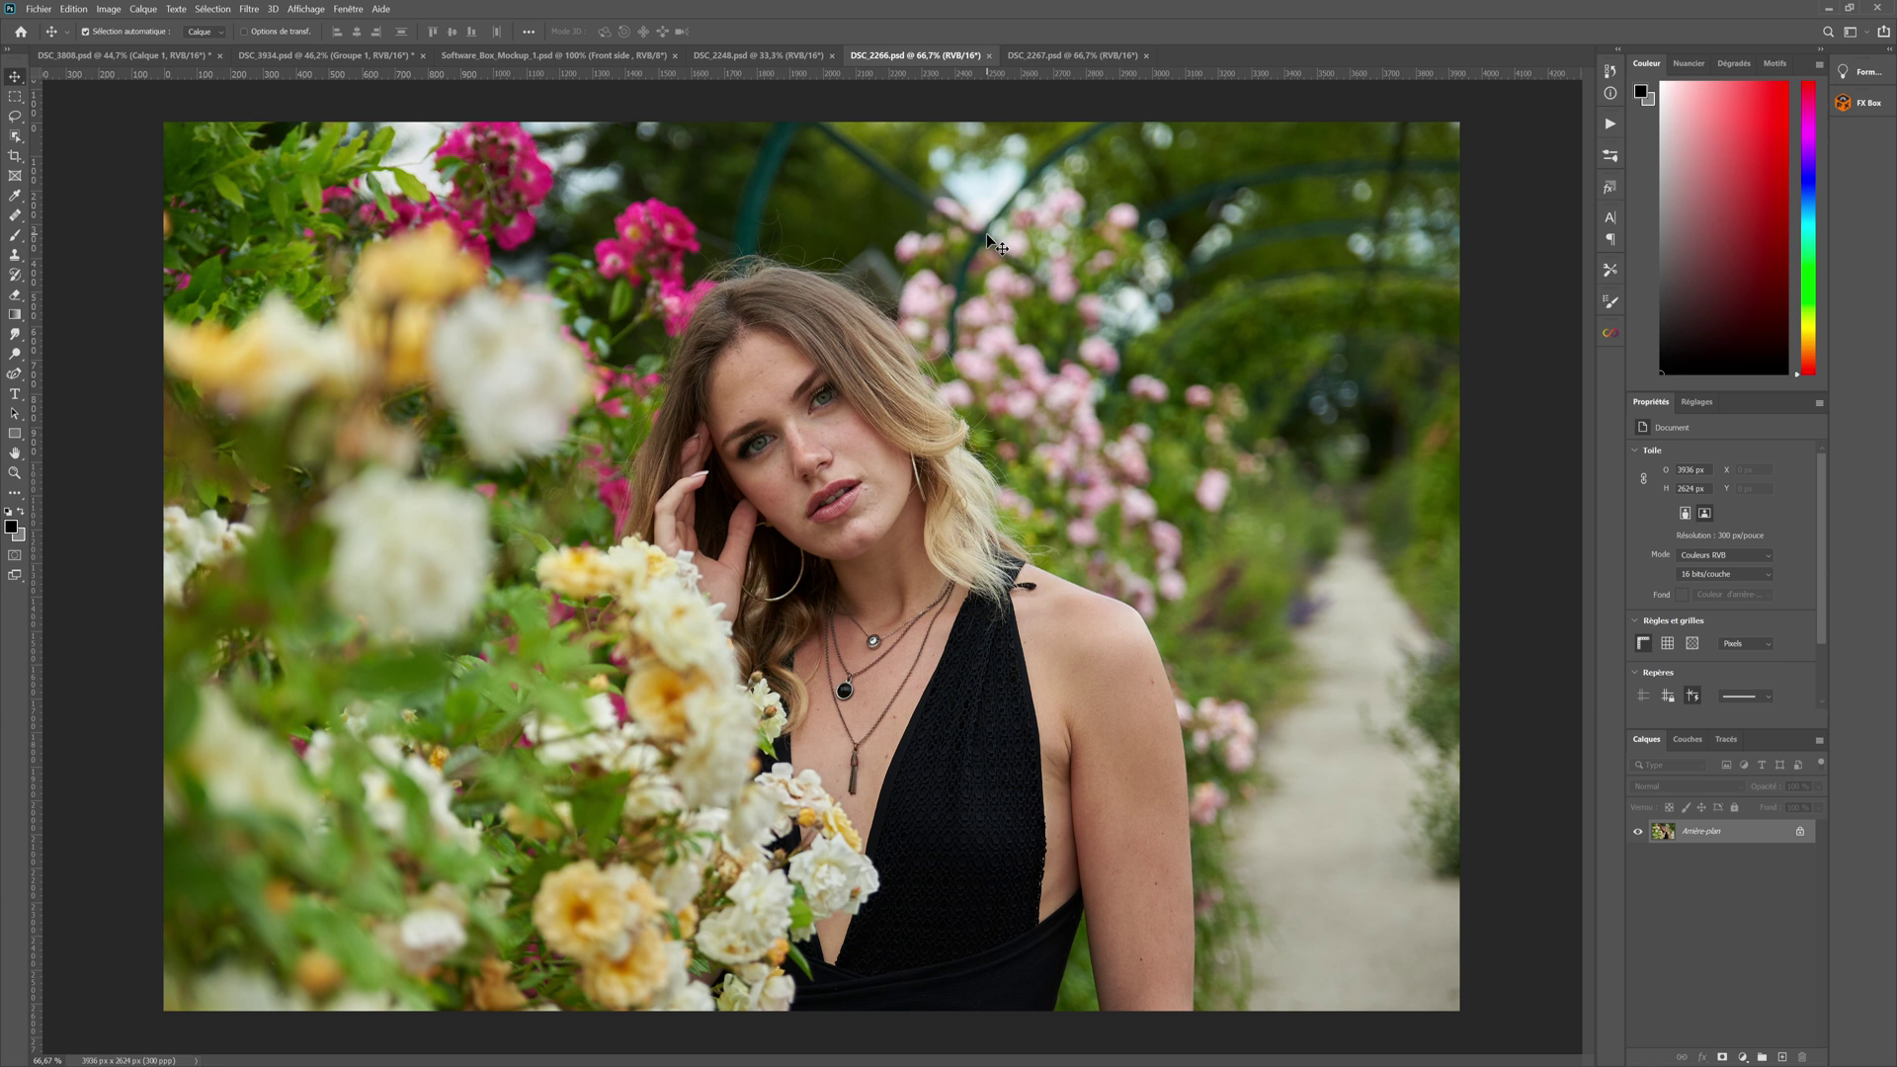